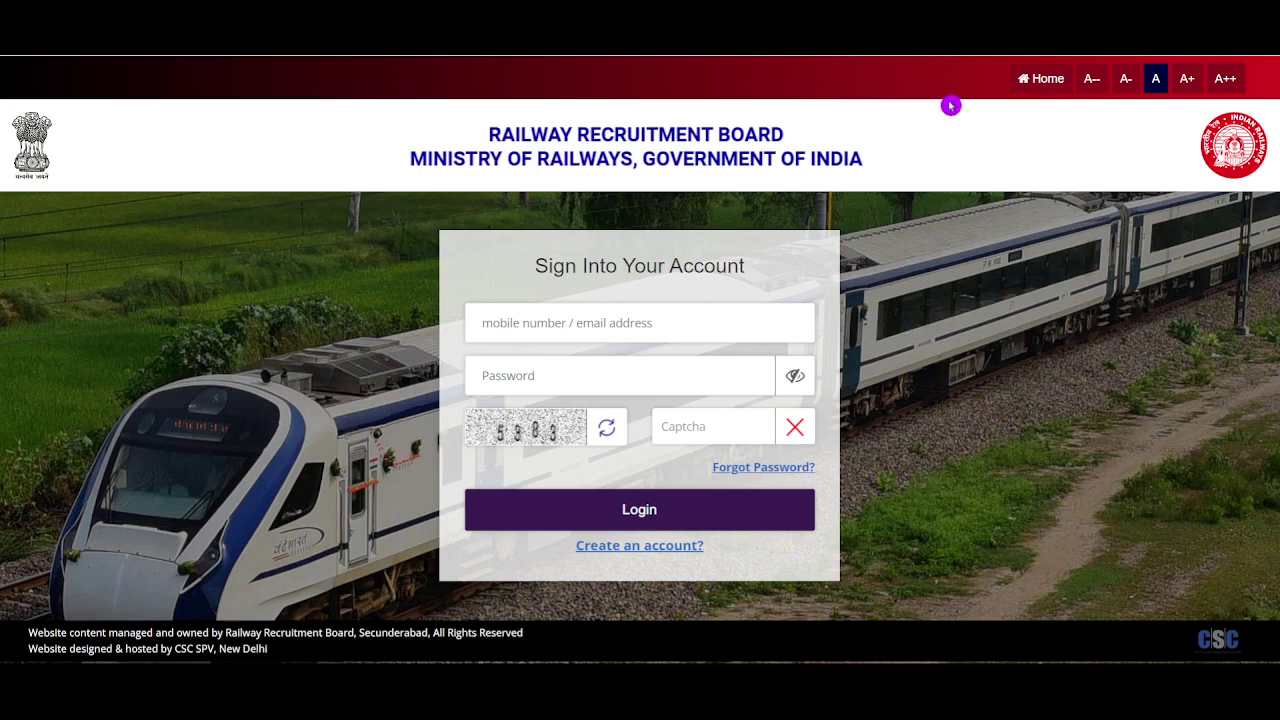
Return to the portal home page and look through the Latest Updates and Apply menu
left_click(1036, 85)
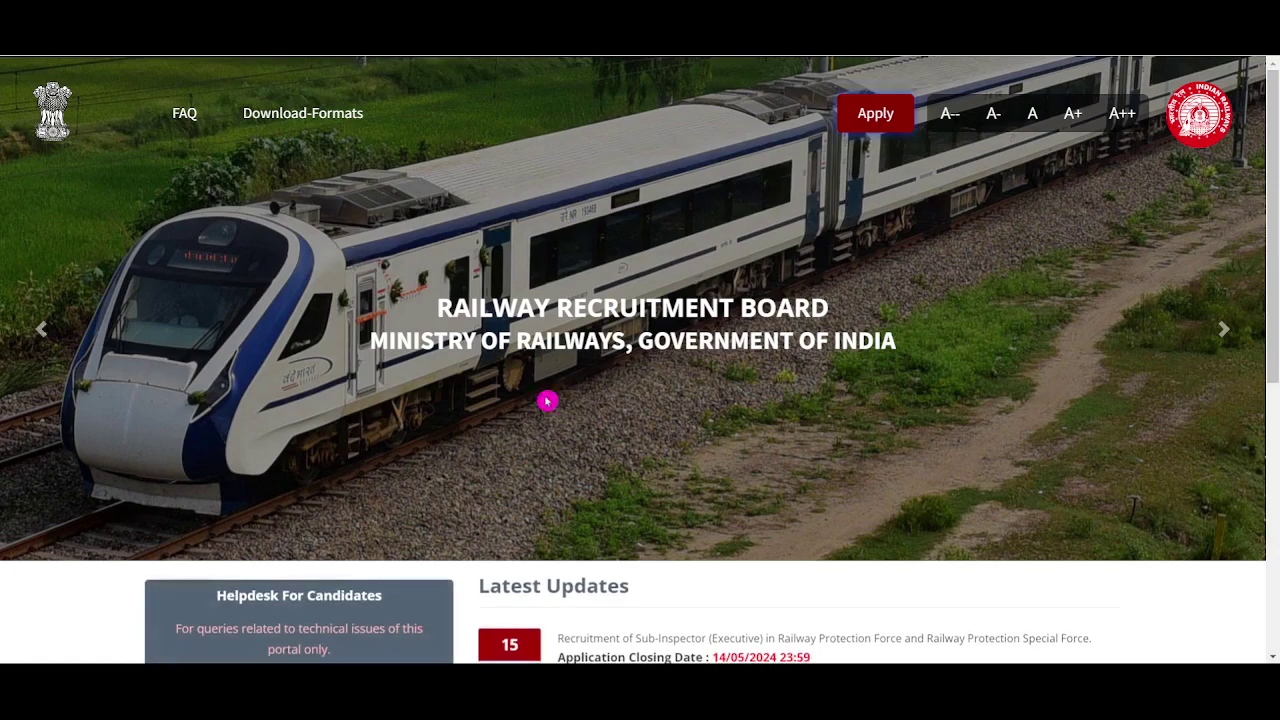
scroll(546, 400, "down", 4)
scroll(571, 380, "up", 4)
scroll(576, 381, "down", 2)
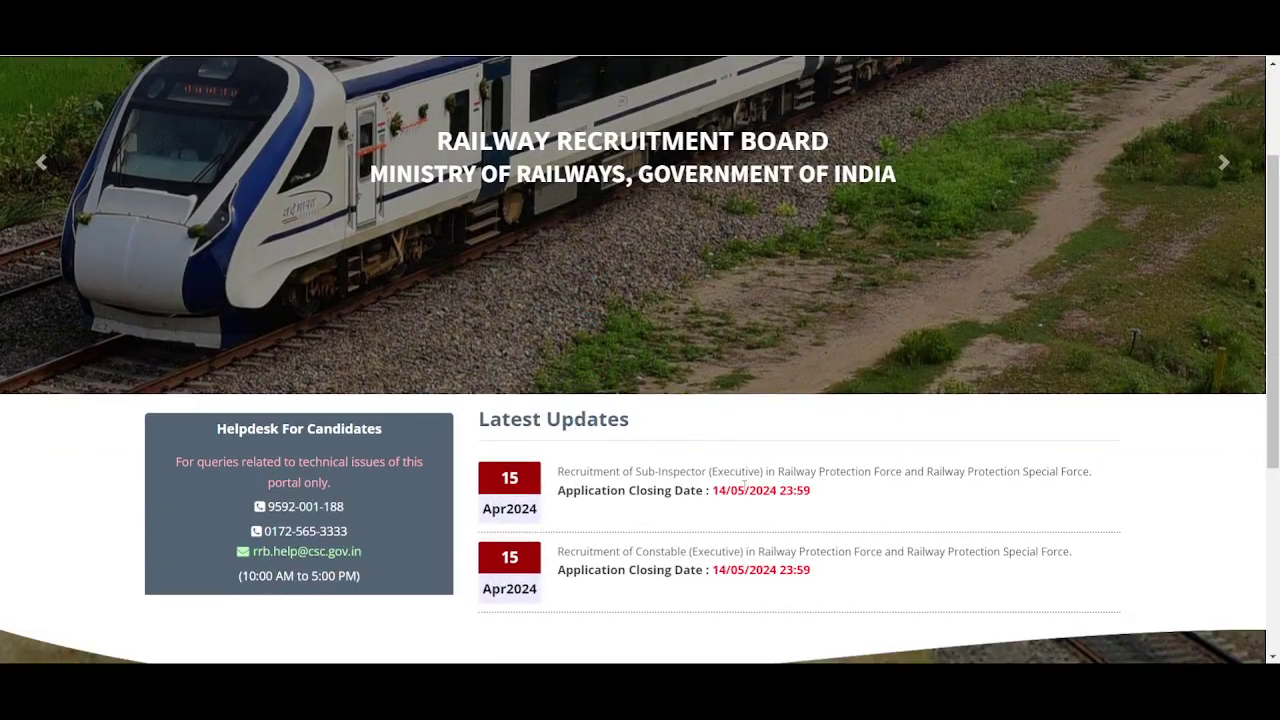
scroll(791, 440, "up", 2)
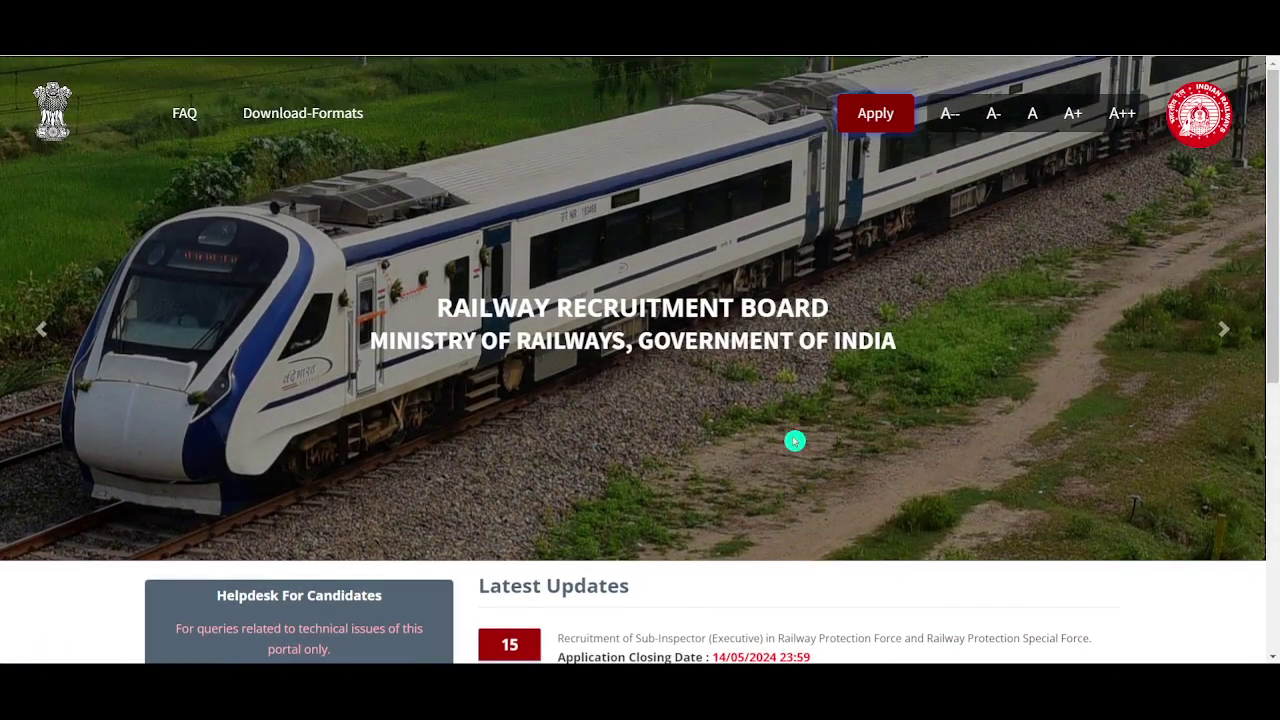
mouse_move(860, 114)
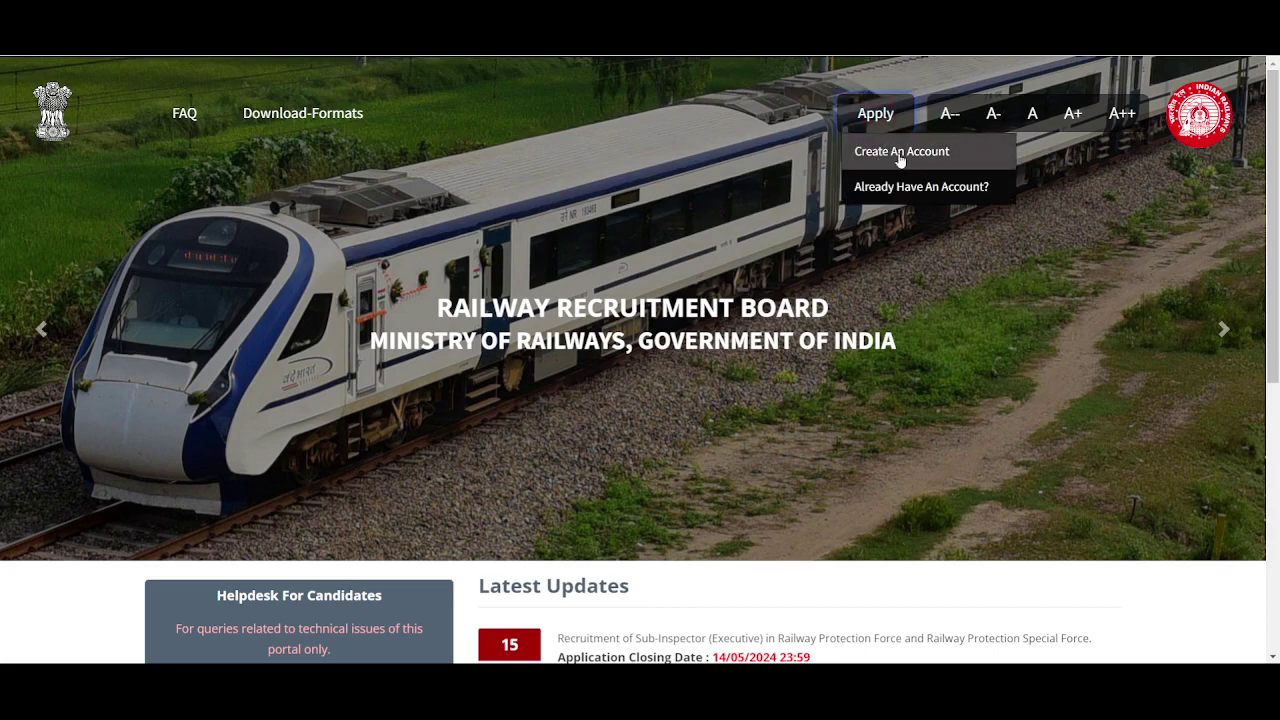
Start a new applicant account and set Country Of Nationality to India
left_click(921, 163)
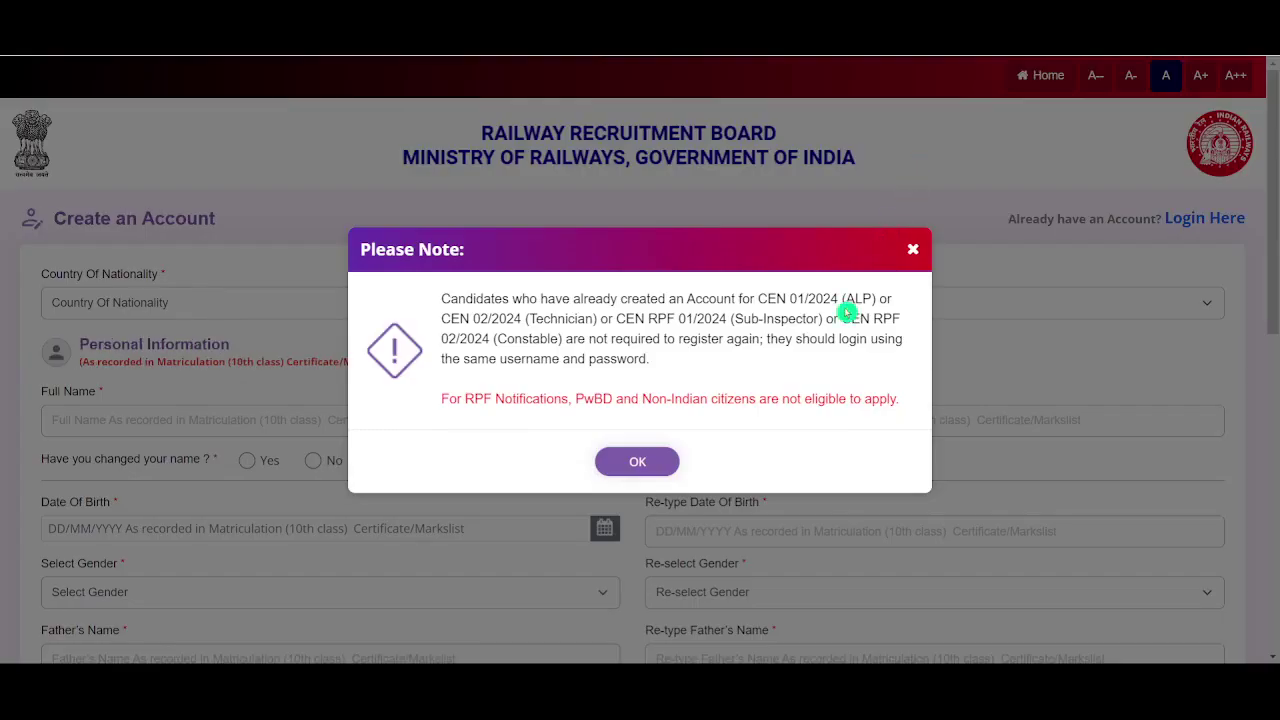
left_click(638, 465)
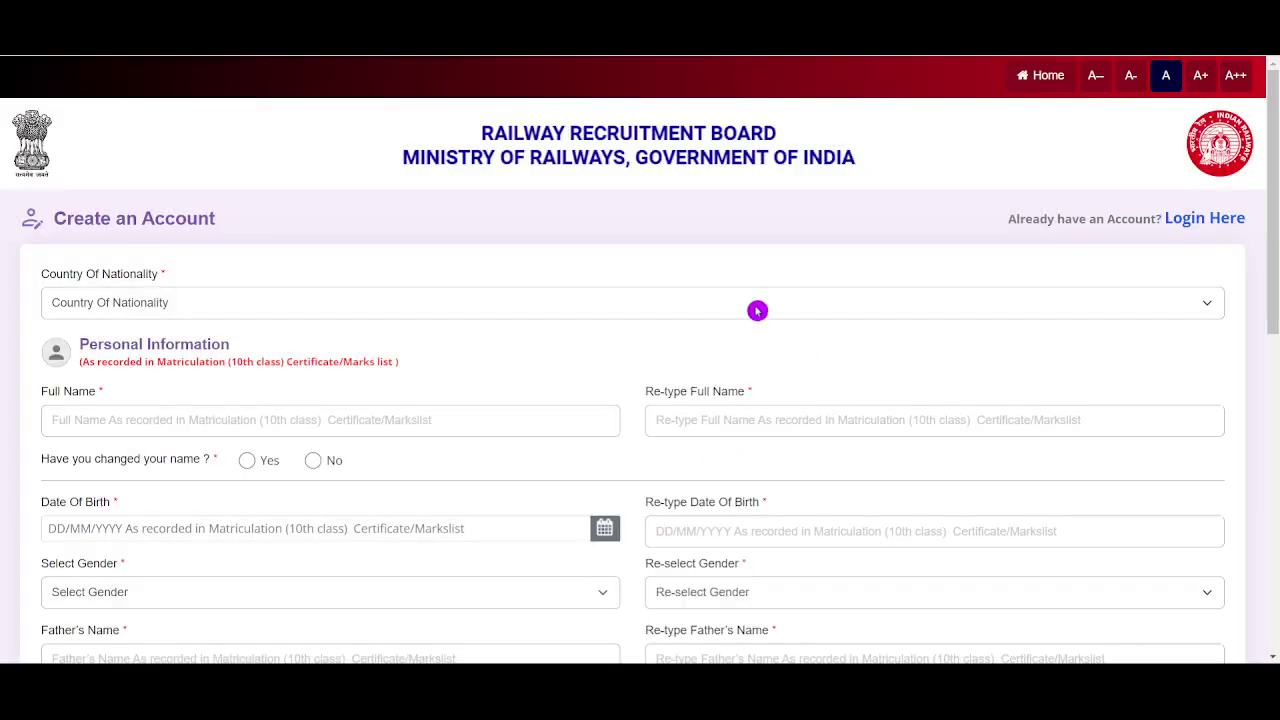
scroll(800, 242, "down", 2)
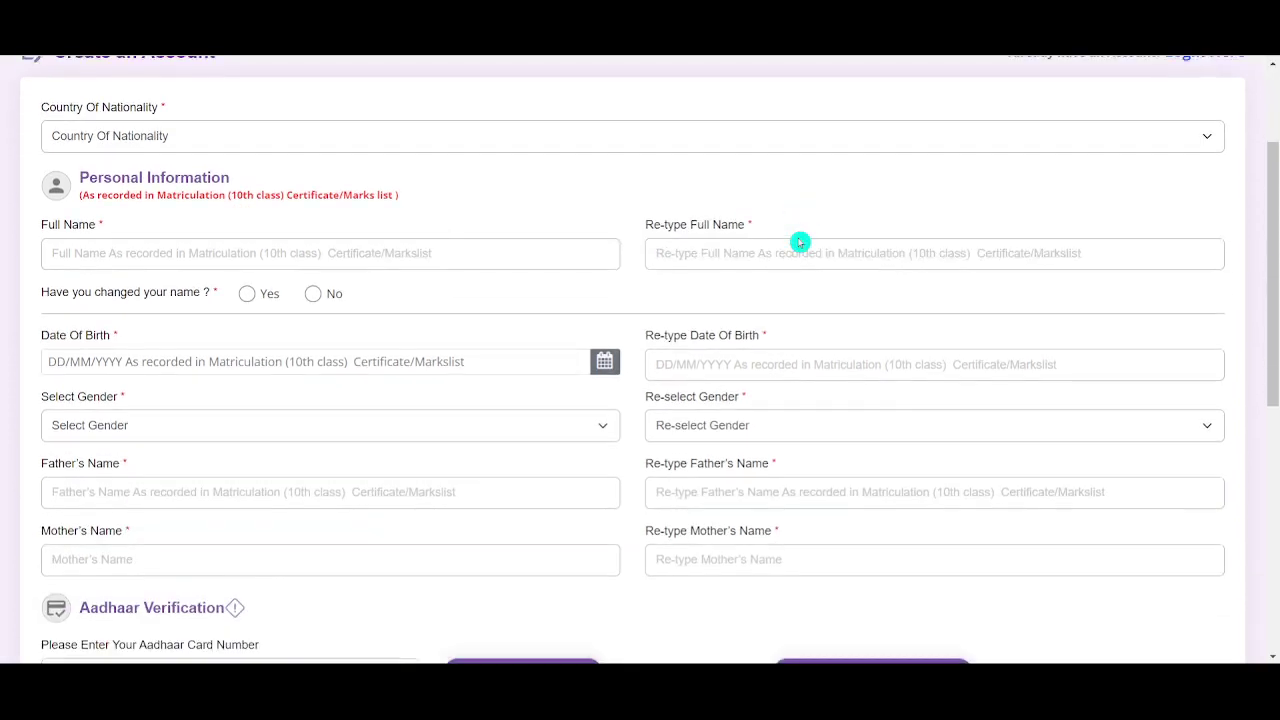
scroll(800, 242, "up", 1)
left_click(796, 233)
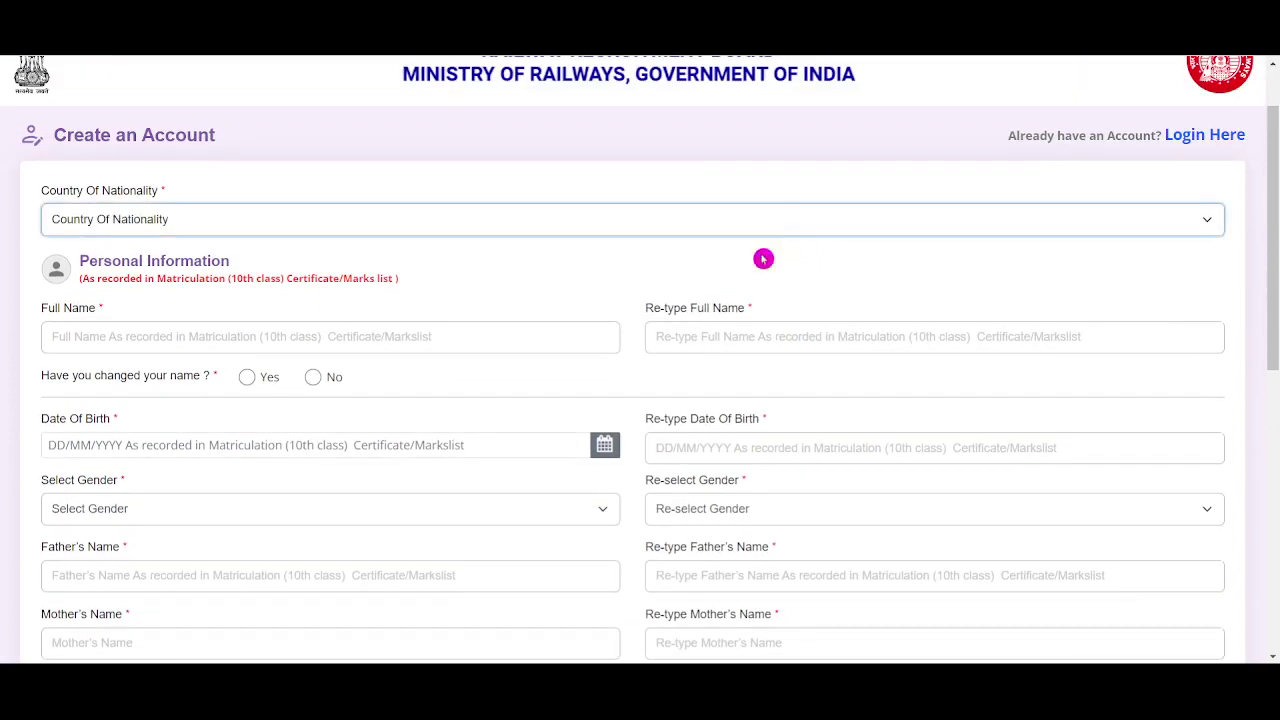
left_click(763, 259)
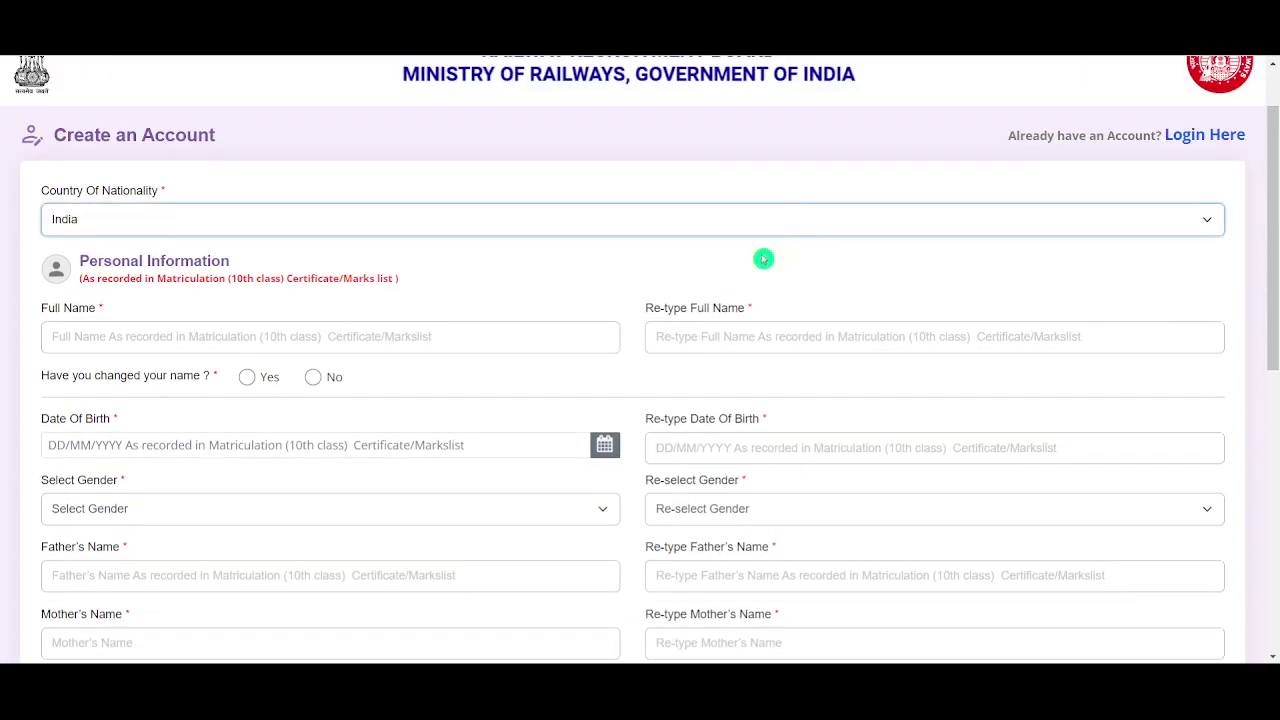
Enter and re-enter the candidate's full name, answering No to name change
left_click(446, 333)
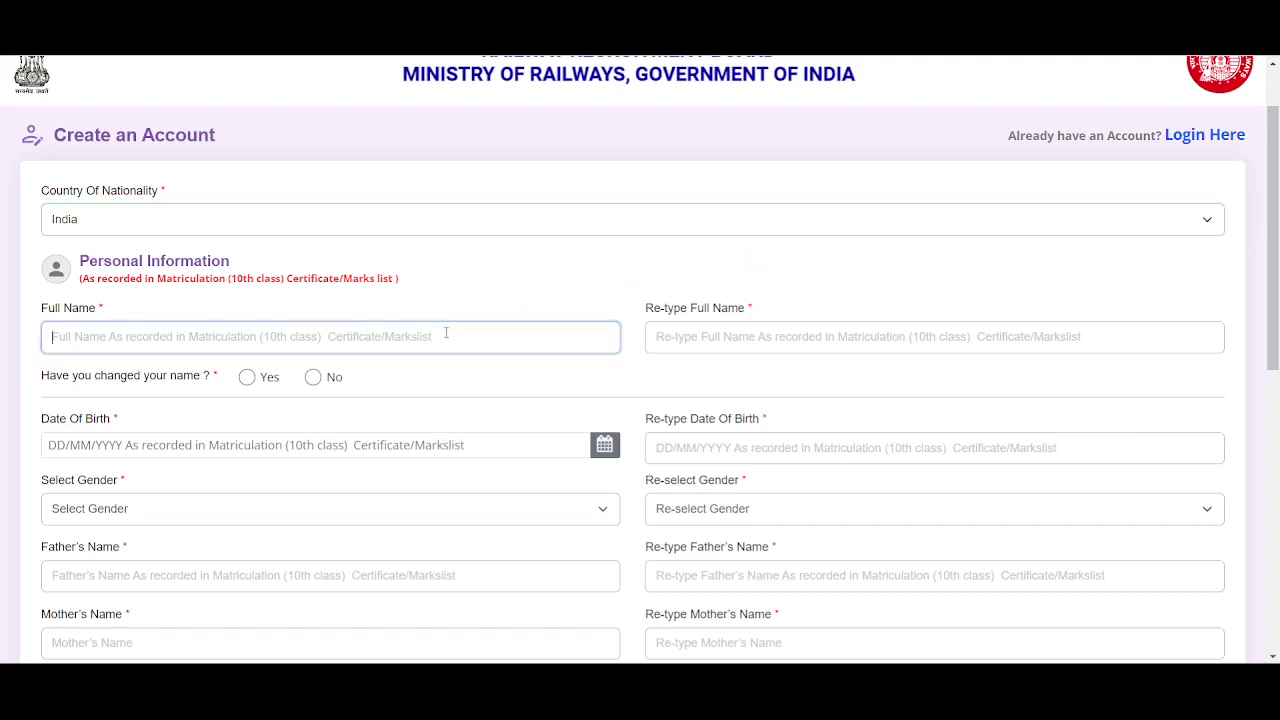
type("PRINC")
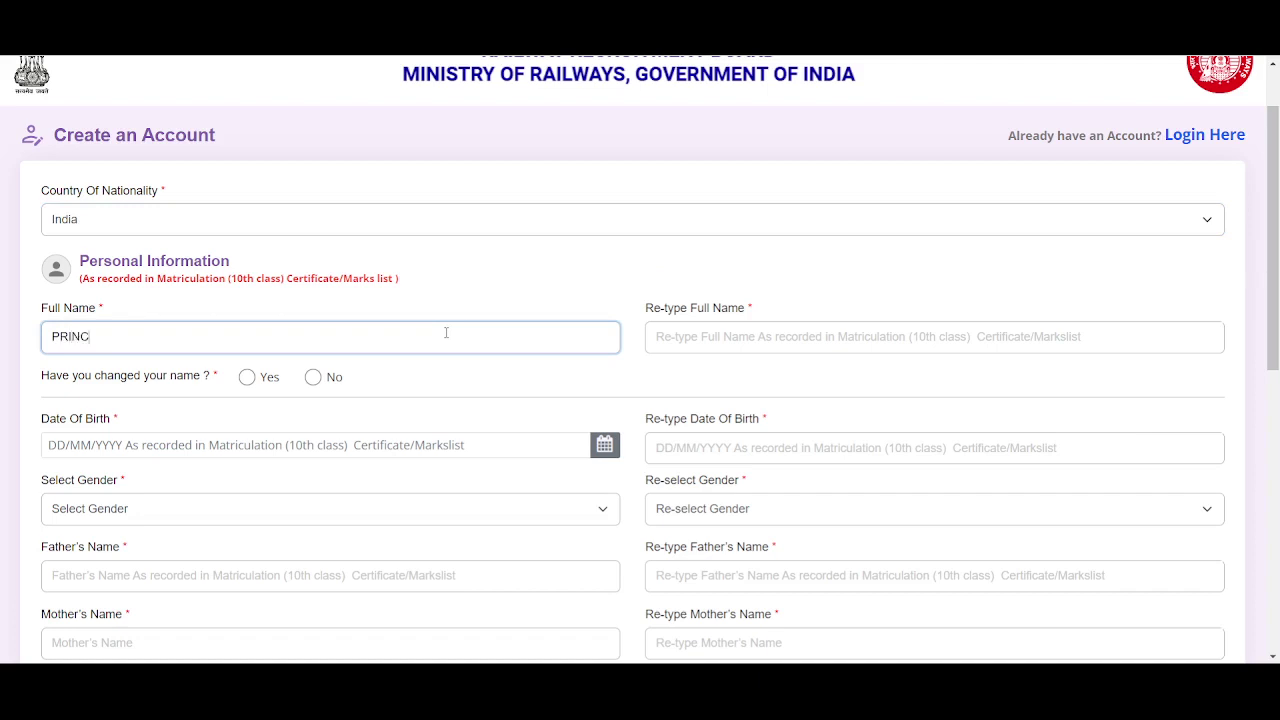
type("E")
left_click(697, 345)
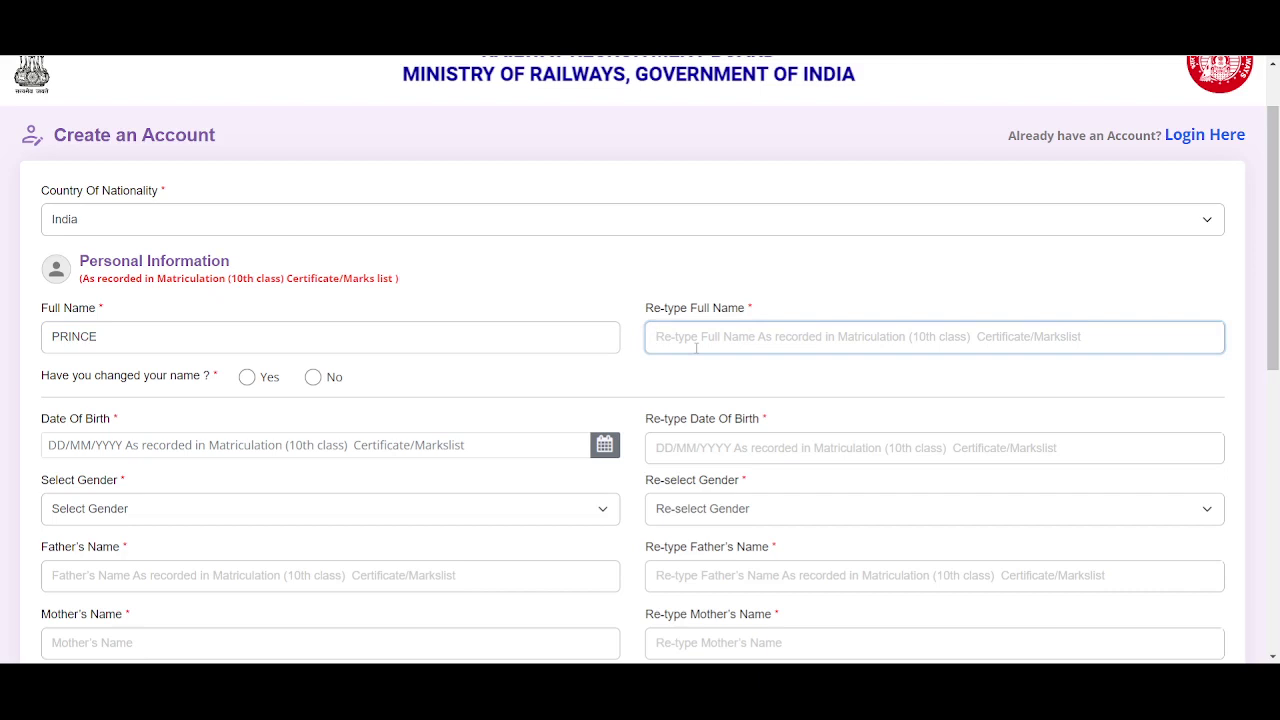
type("PRINCE")
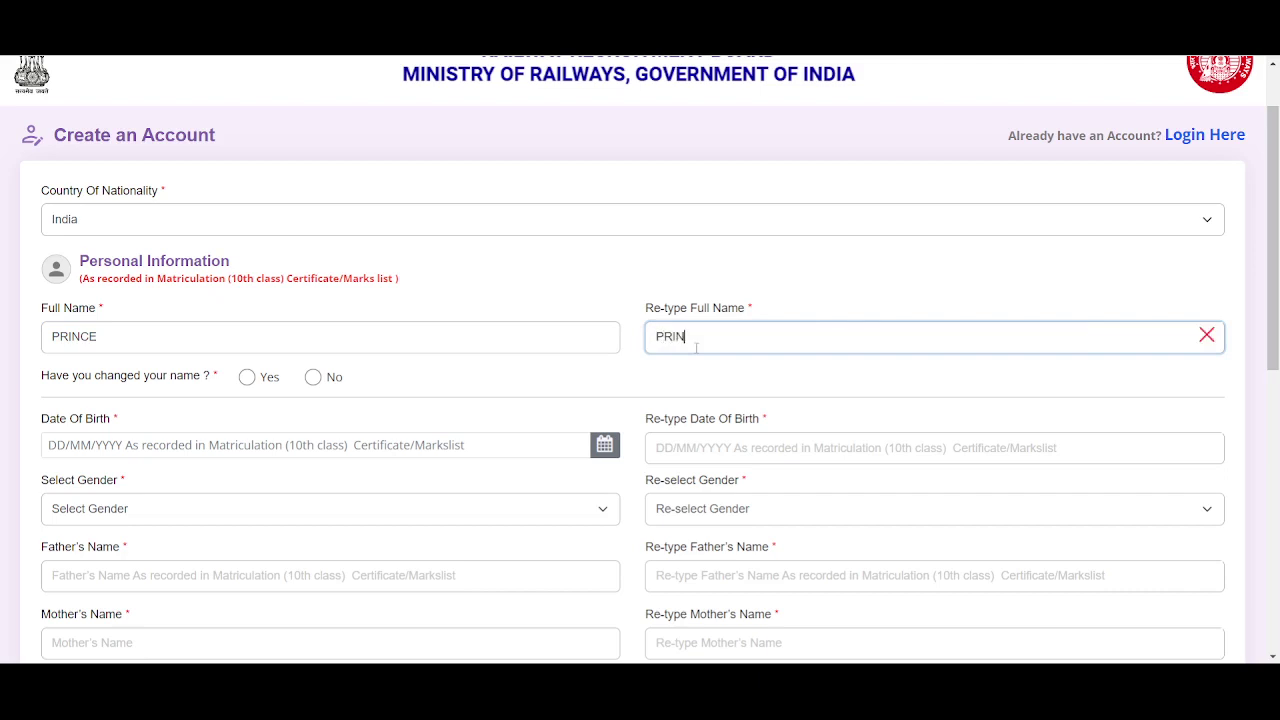
left_click(826, 274)
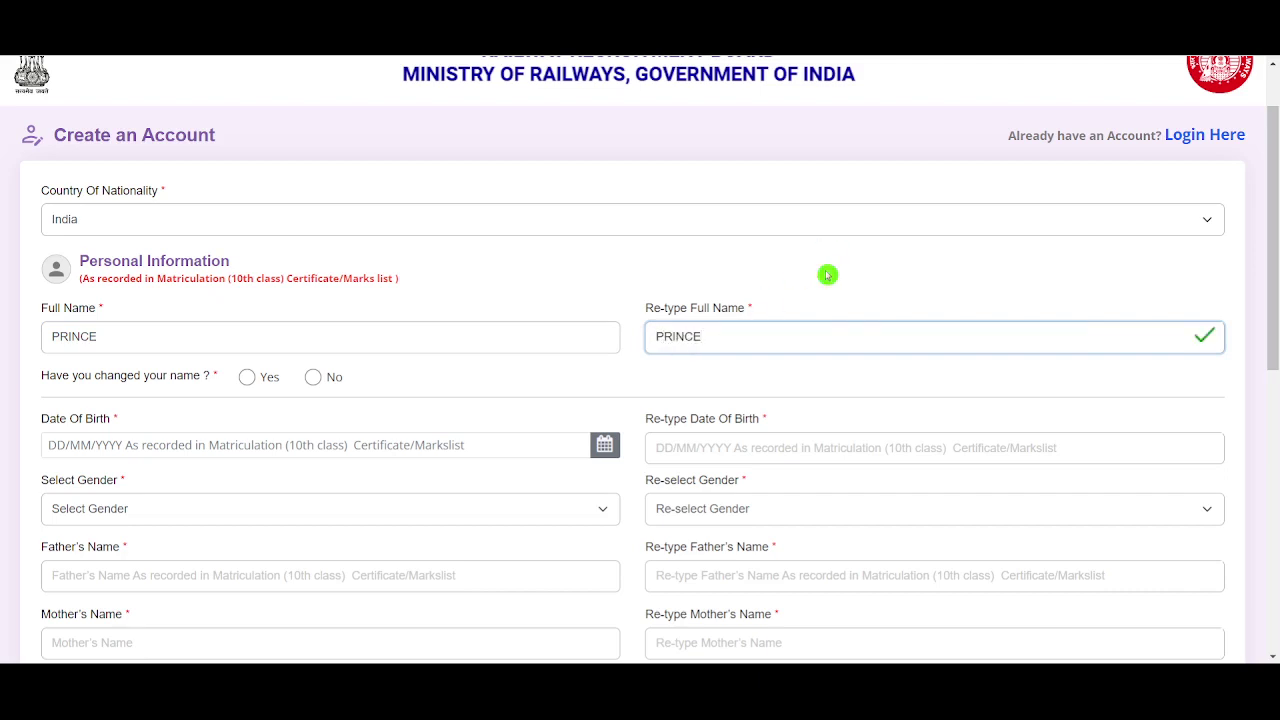
left_click(313, 378)
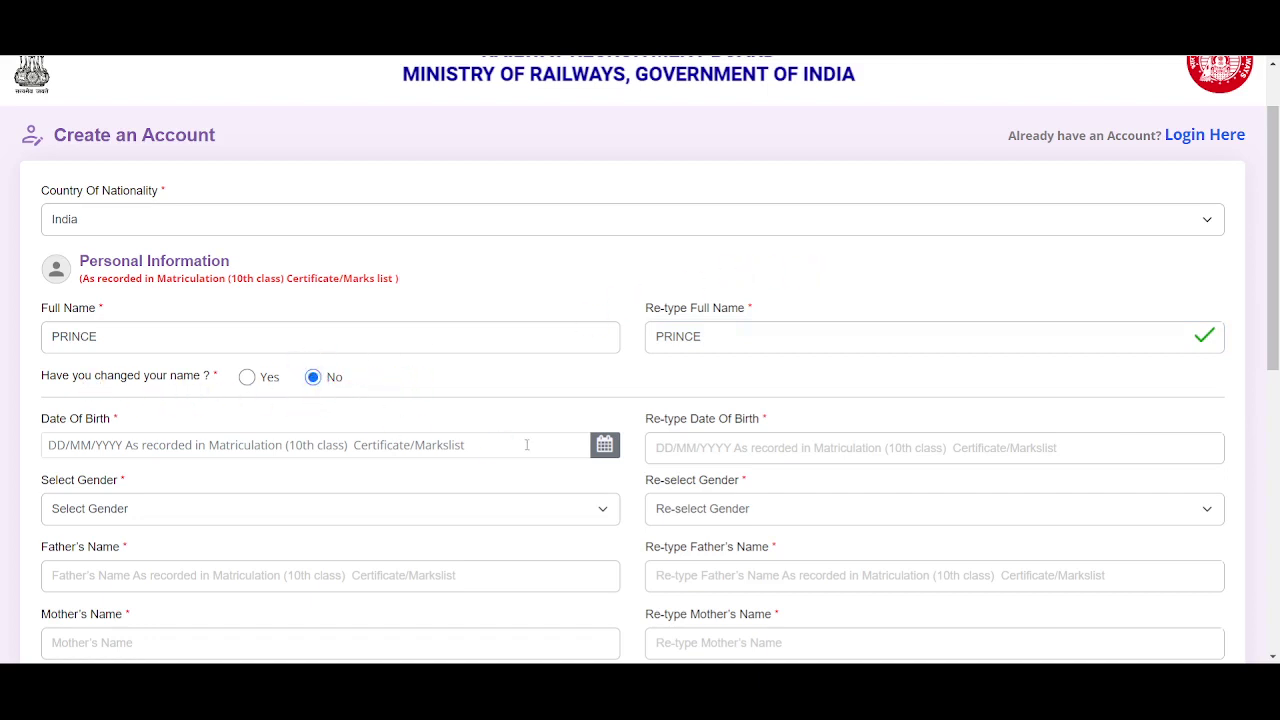
left_click(605, 445)
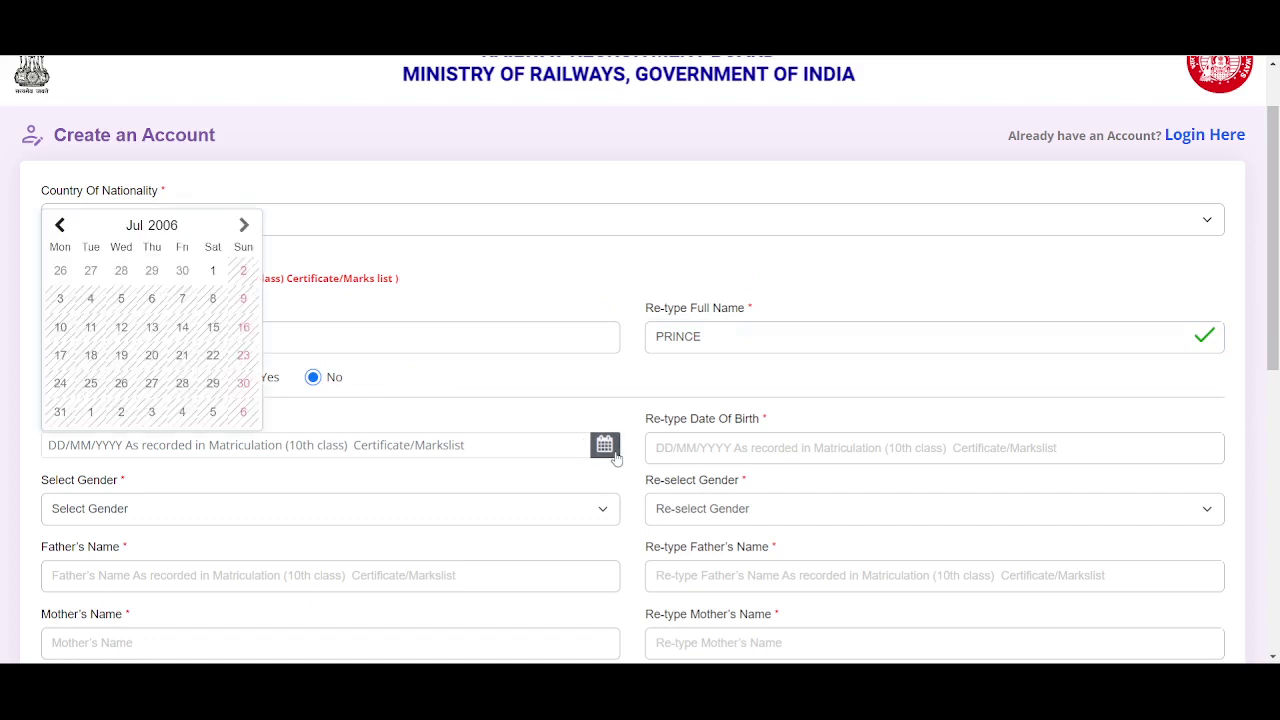
Pick 5 July 2001 as Date Of Birth and re-type 05/07/2001 to match
left_click(170, 226)
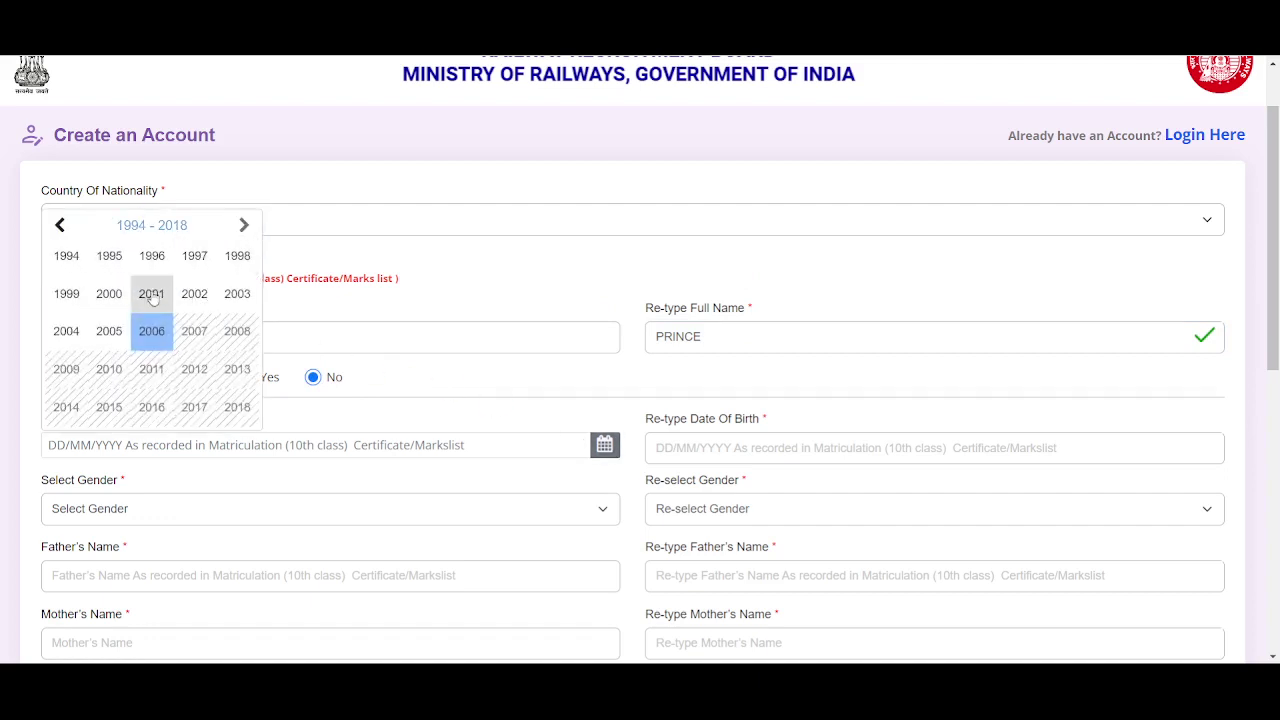
left_click(203, 380)
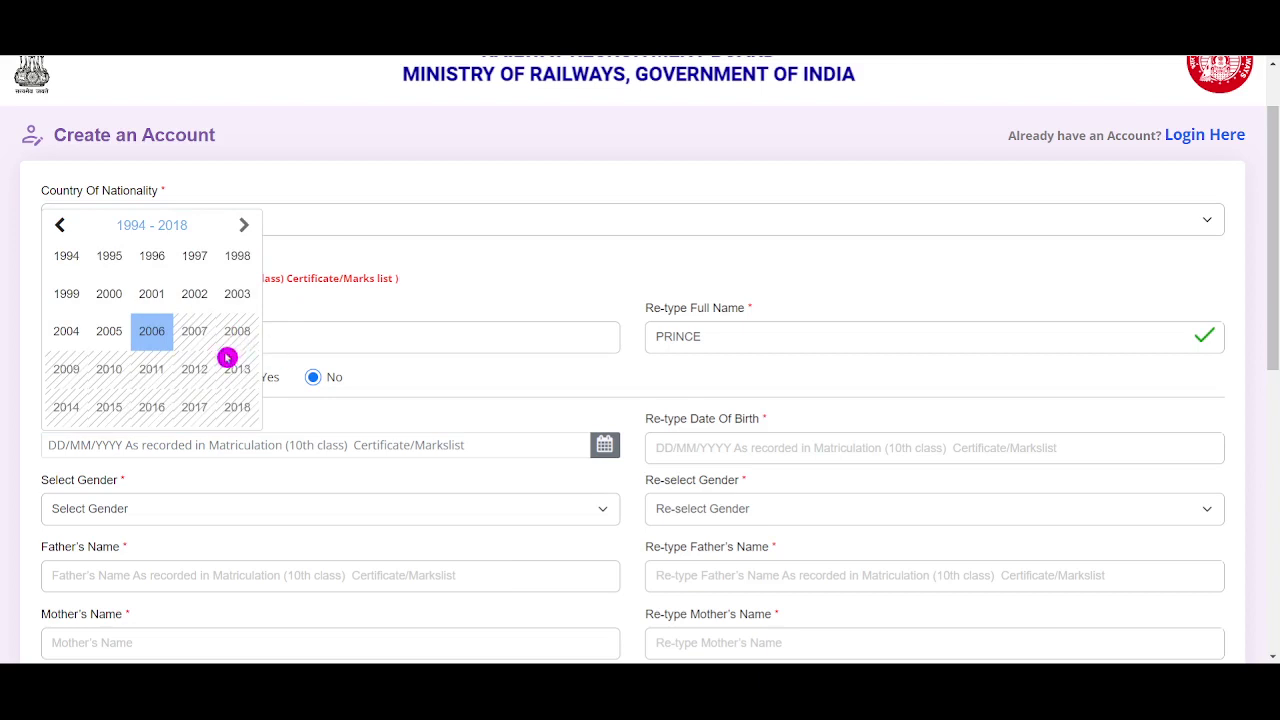
left_click(150, 297)
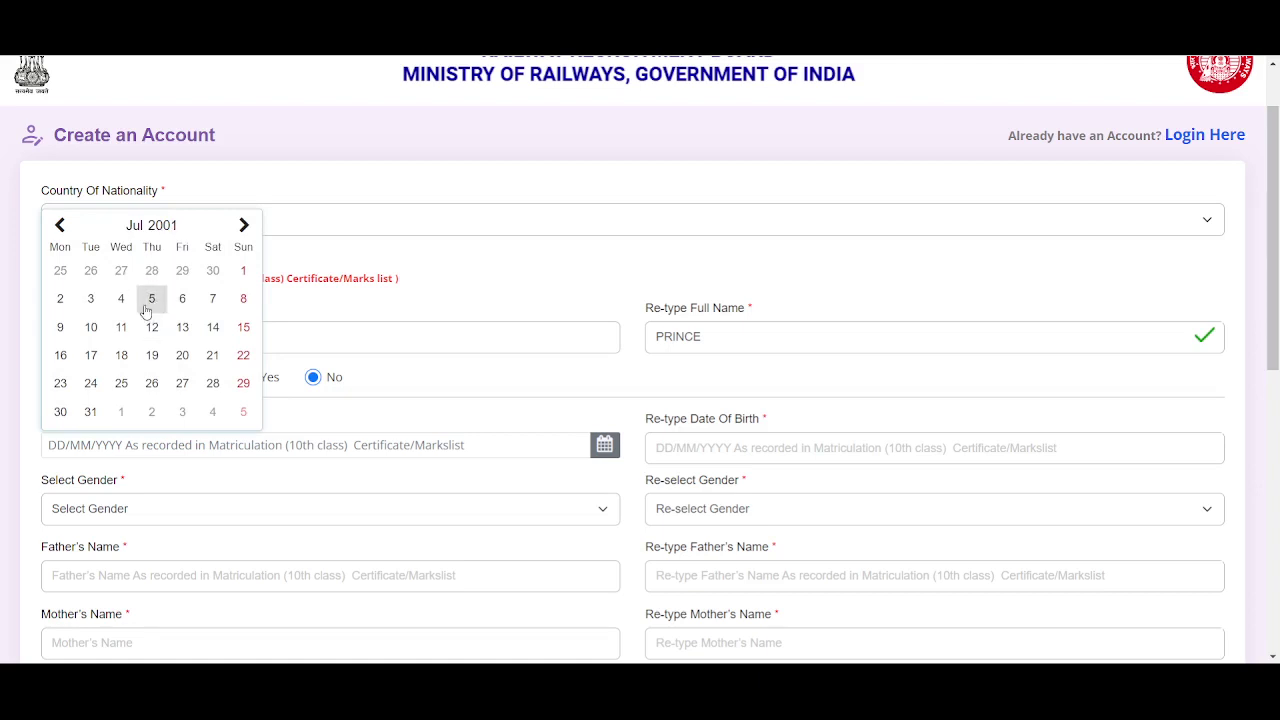
left_click(148, 306)
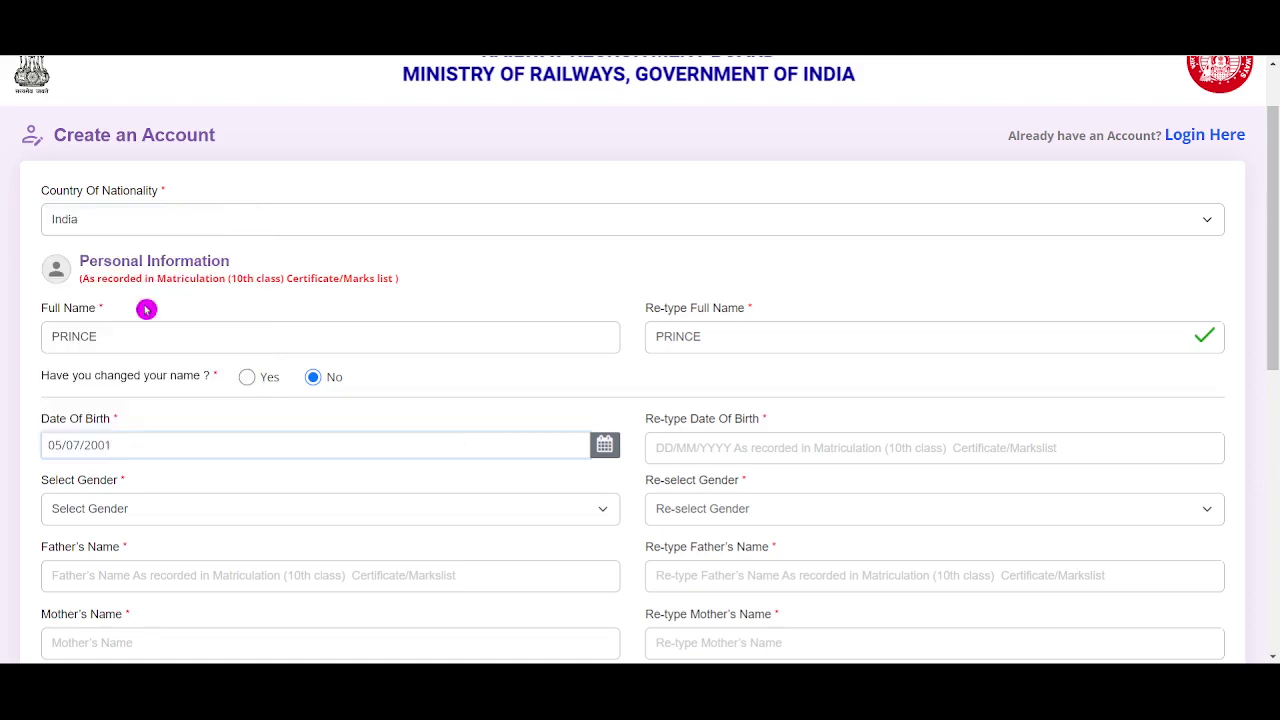
left_click(871, 444)
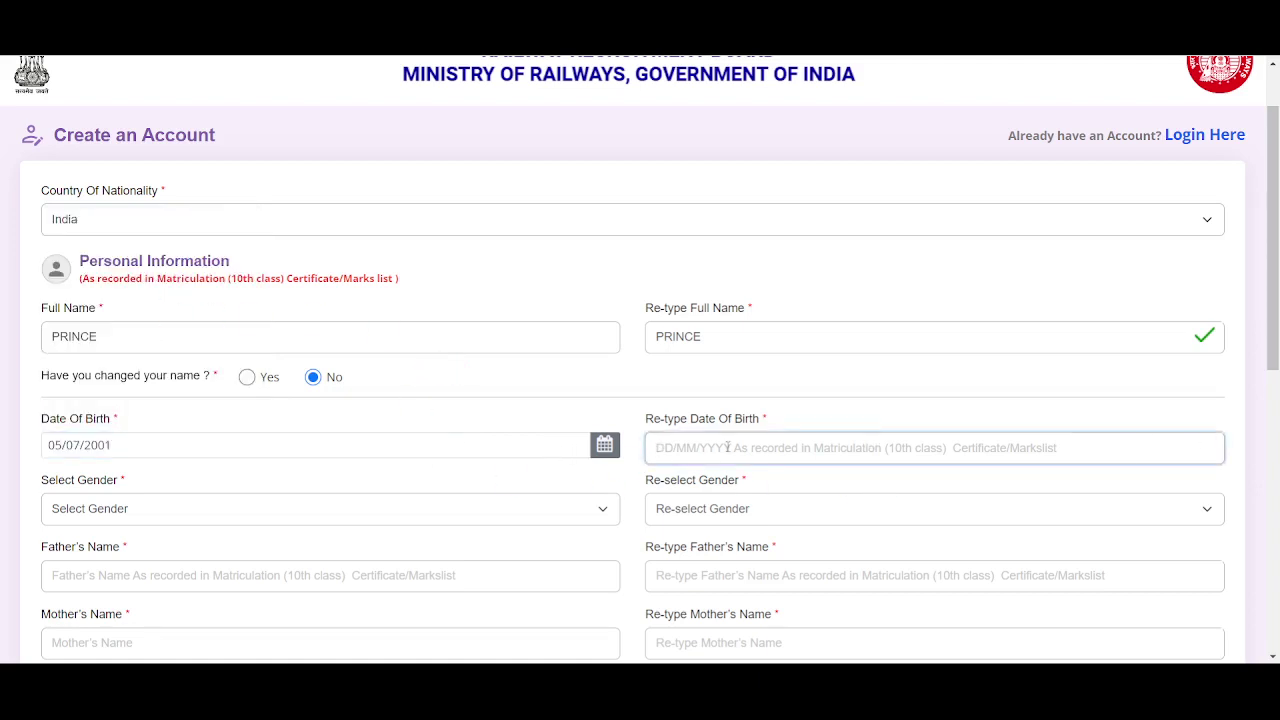
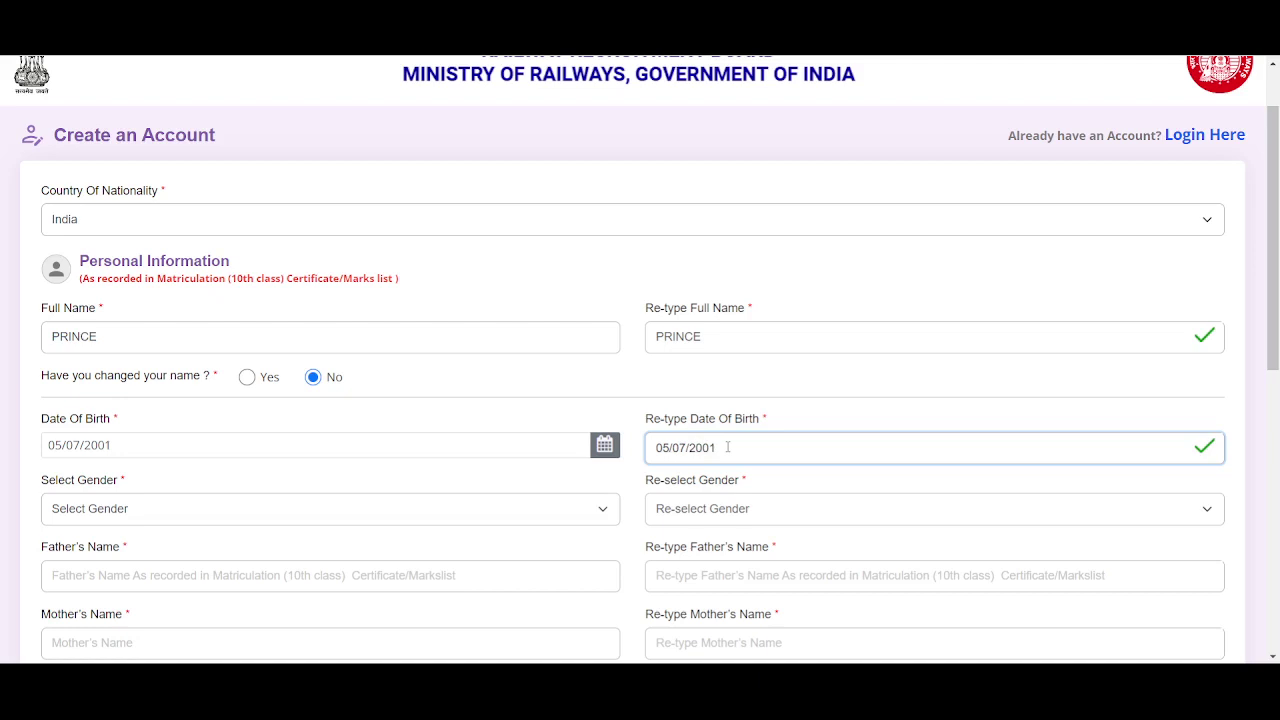
scroll(1233, 441, "down", 2)
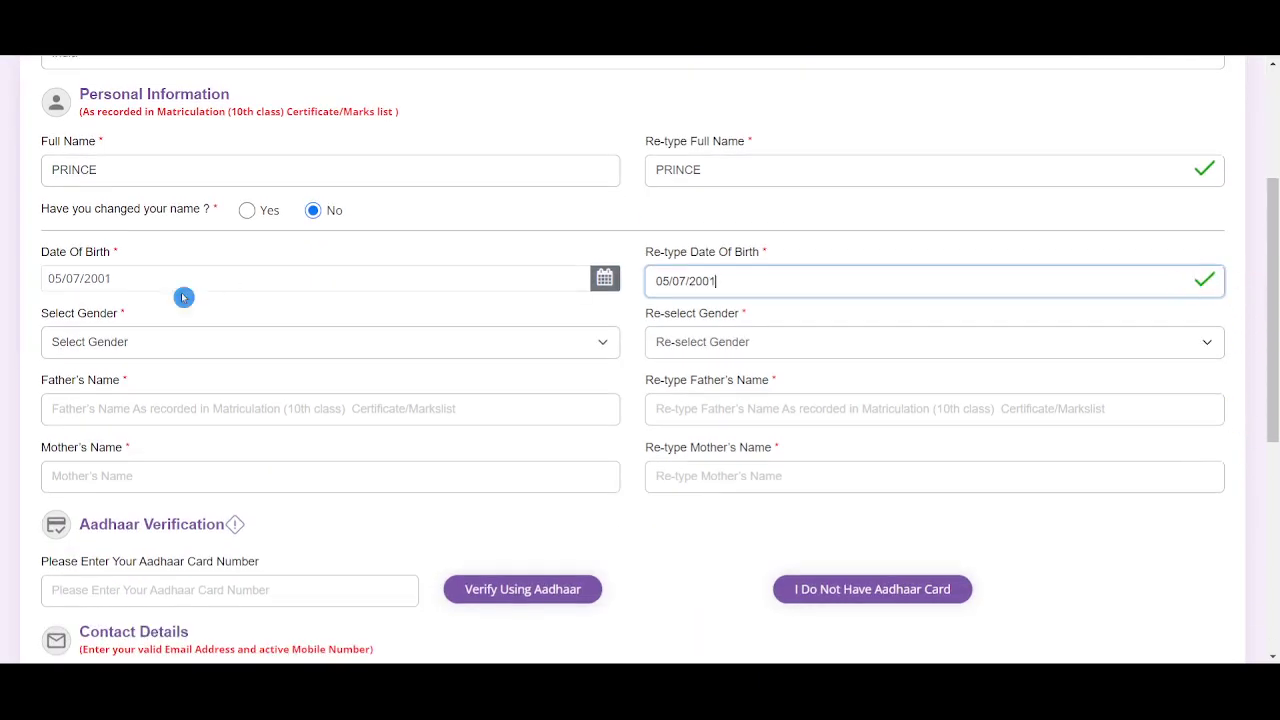
Choose Male as the gender and confirm it as Male
left_click(243, 350)
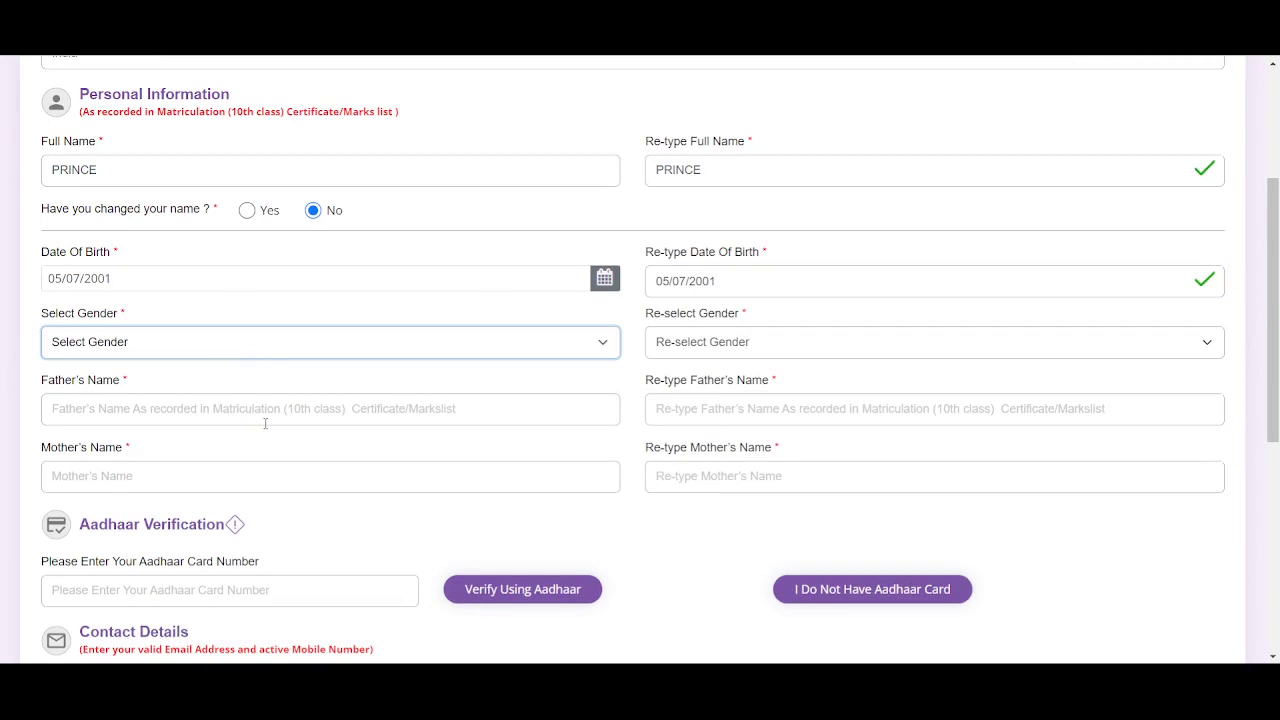
left_click(250, 383)
left_click(706, 341)
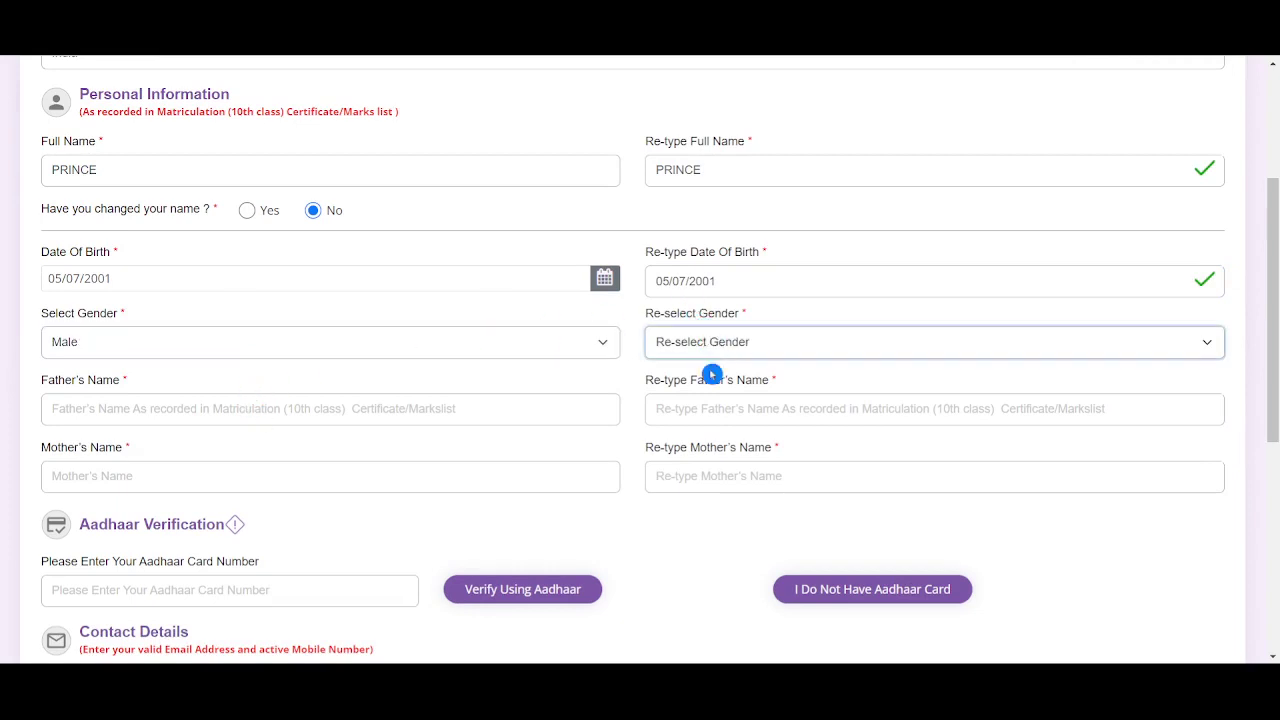
left_click(711, 385)
Enter the father's name, then move through the re-type and mother's name fields
left_click(369, 407)
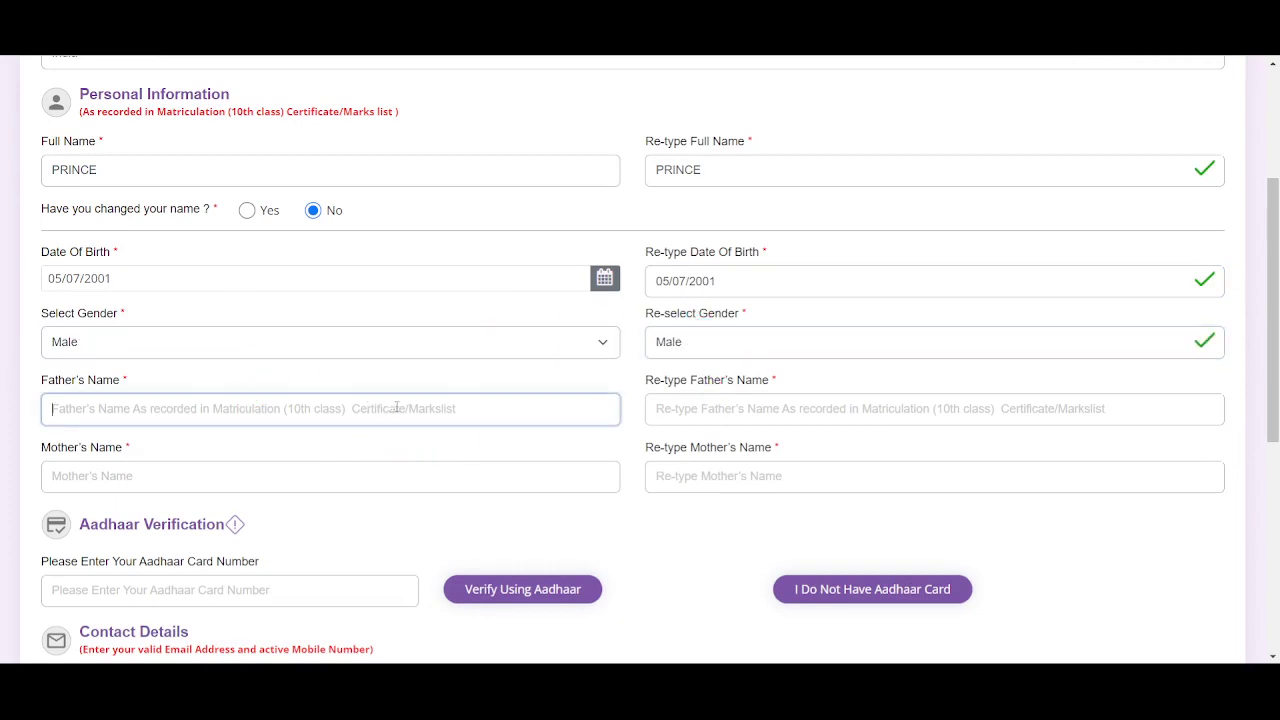
type("JGJHKH")
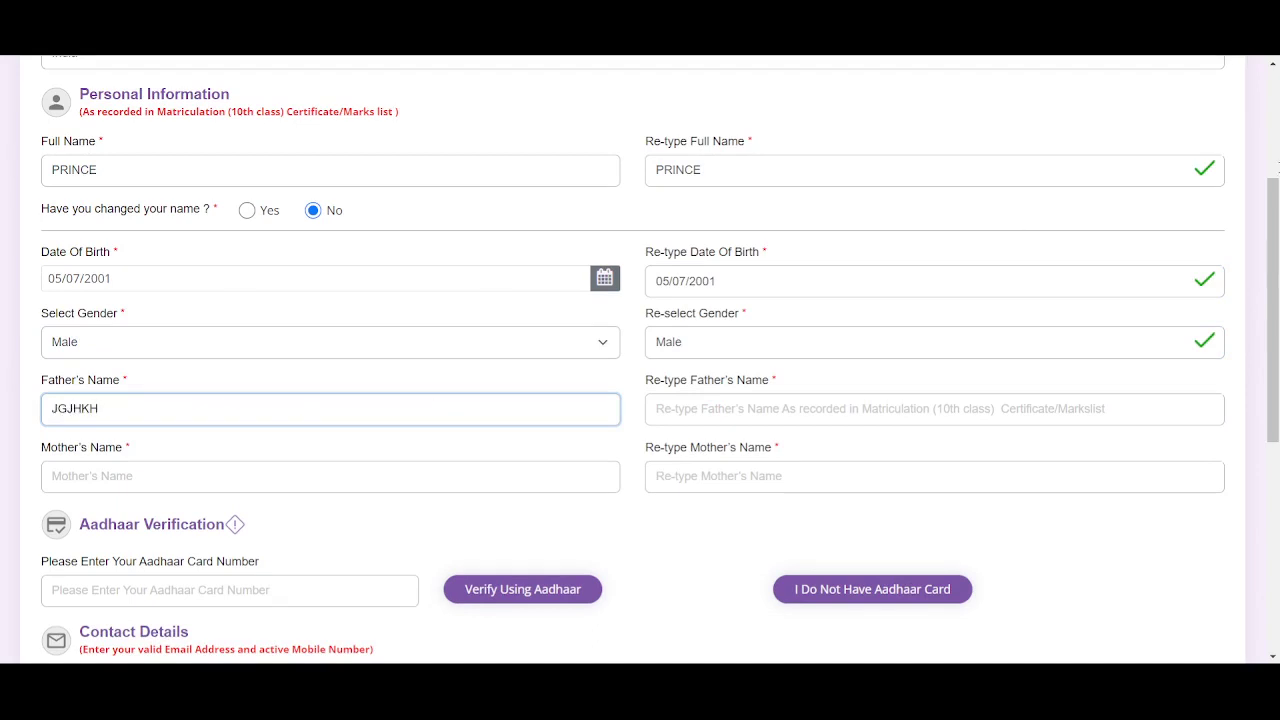
left_click(903, 412)
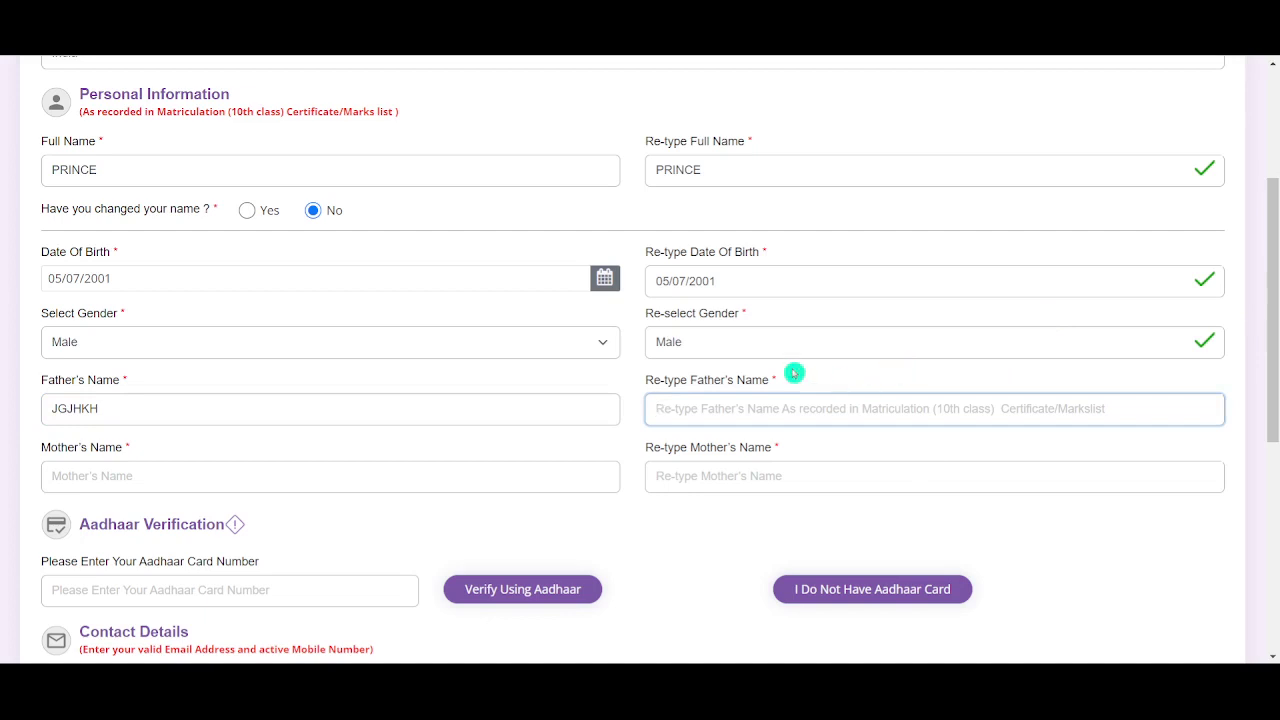
left_click(349, 483)
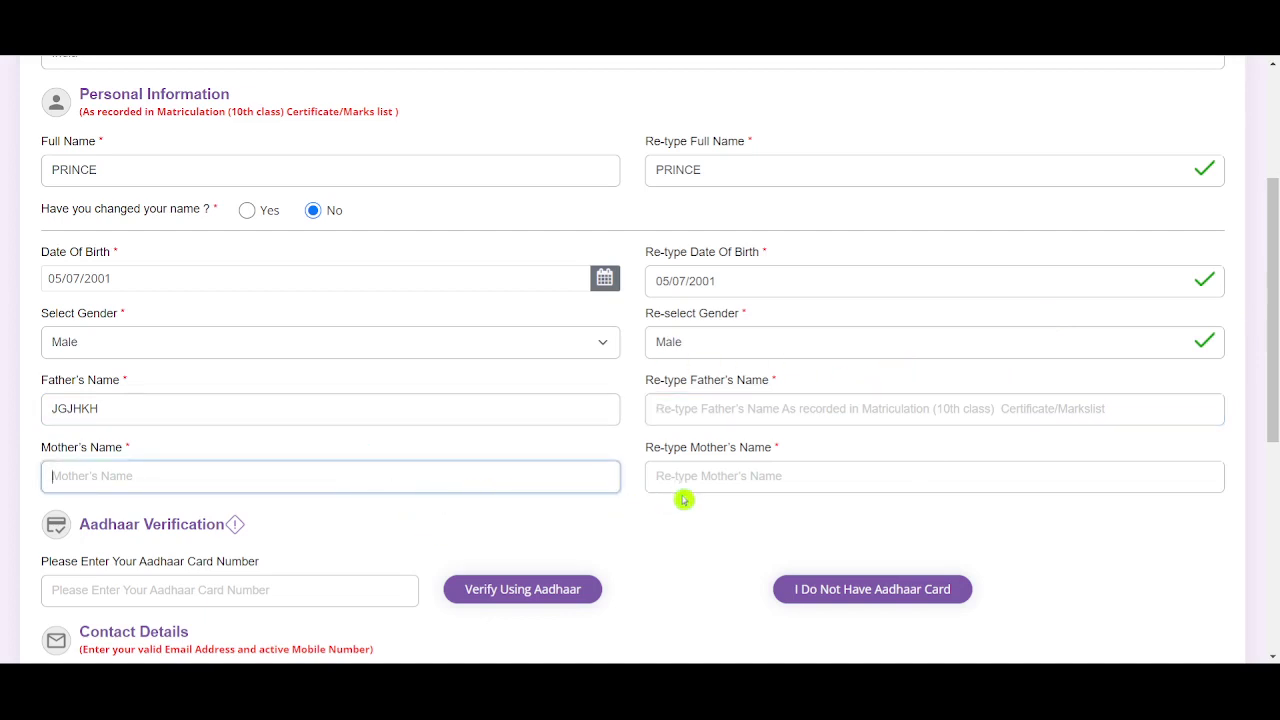
left_click(742, 475)
Pass through the Aadhaar, email and mobile number fields, leaving them empty
scroll(742, 470, "down", 2)
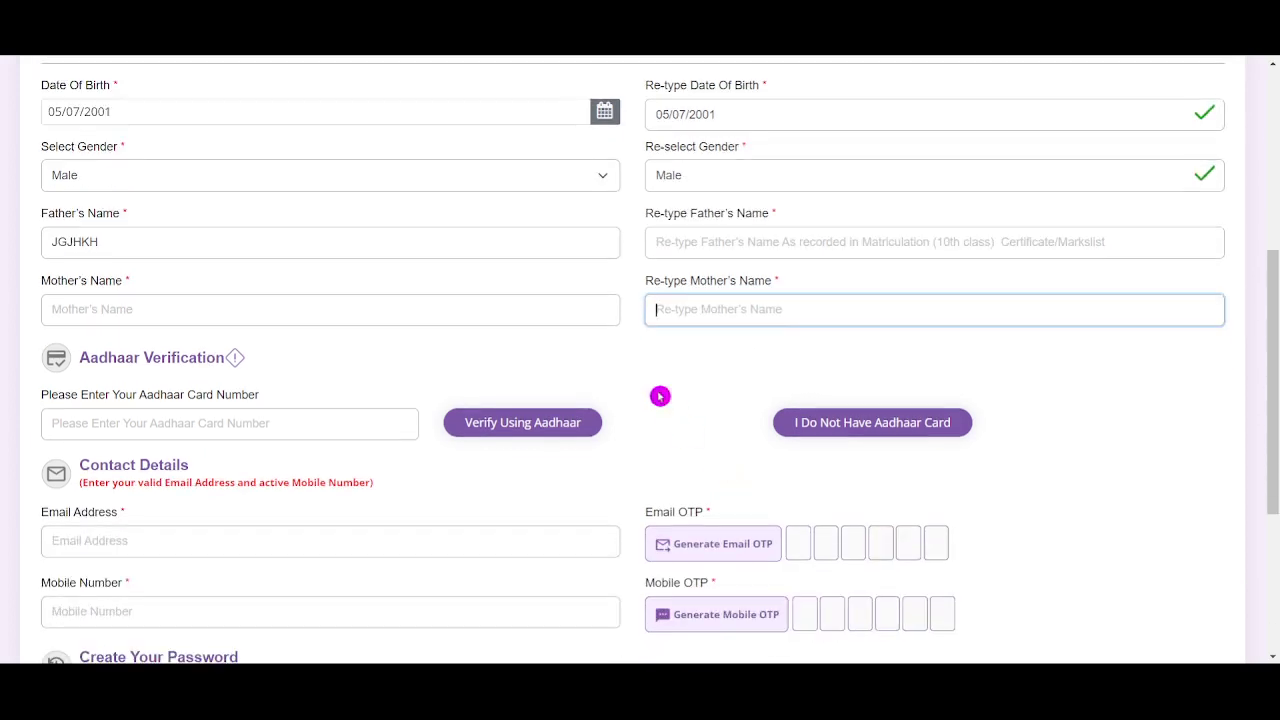
left_click(260, 423)
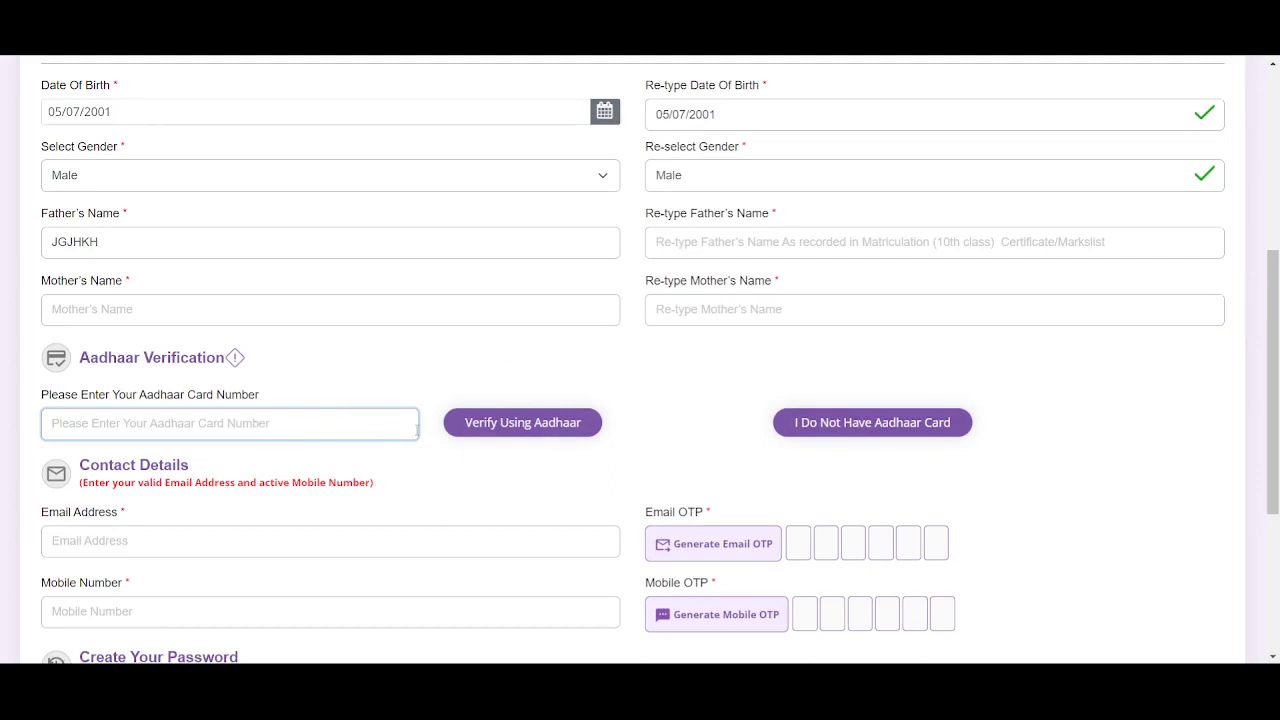
scroll(708, 401, "down", 1)
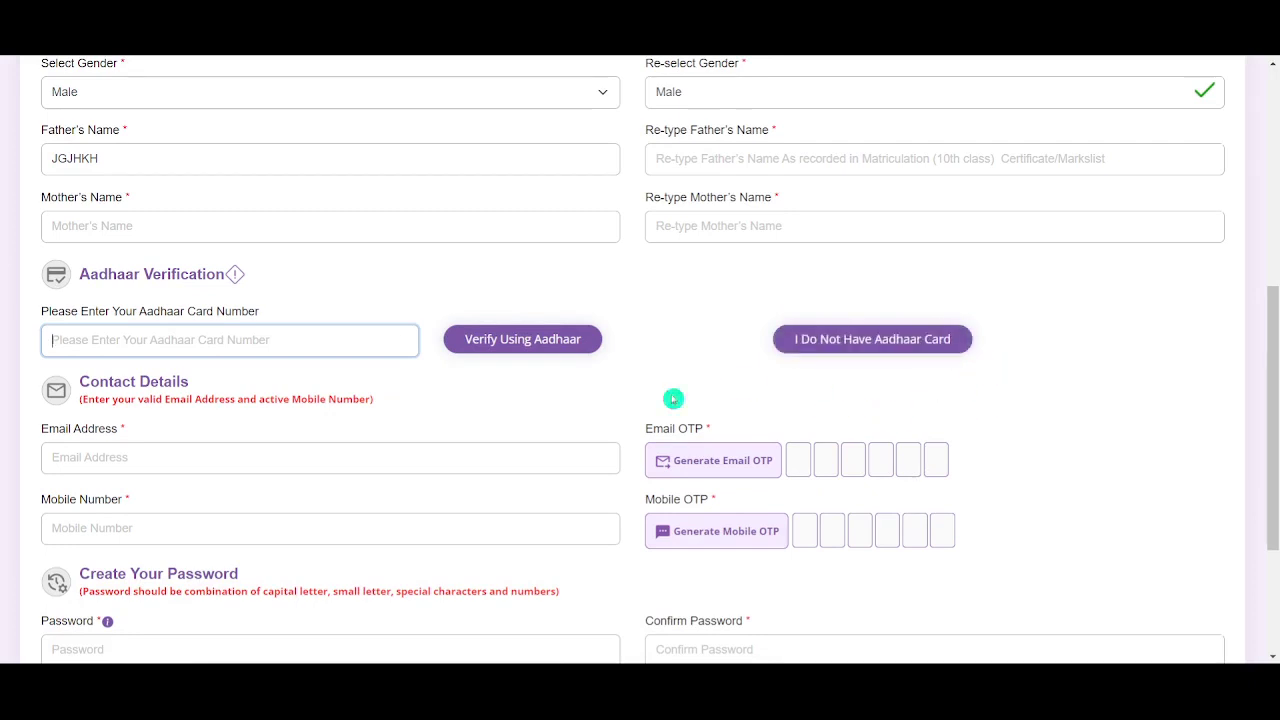
scroll(600, 370, "down", 2)
left_click(441, 290)
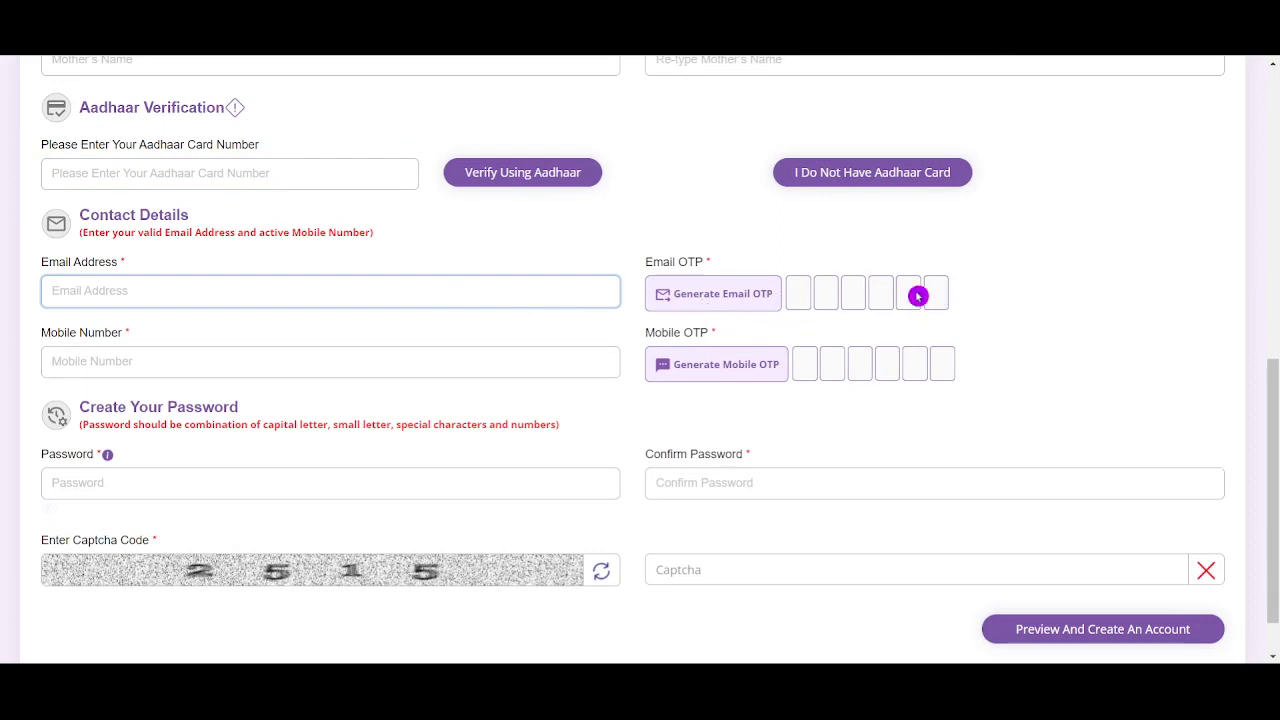
left_click(237, 371)
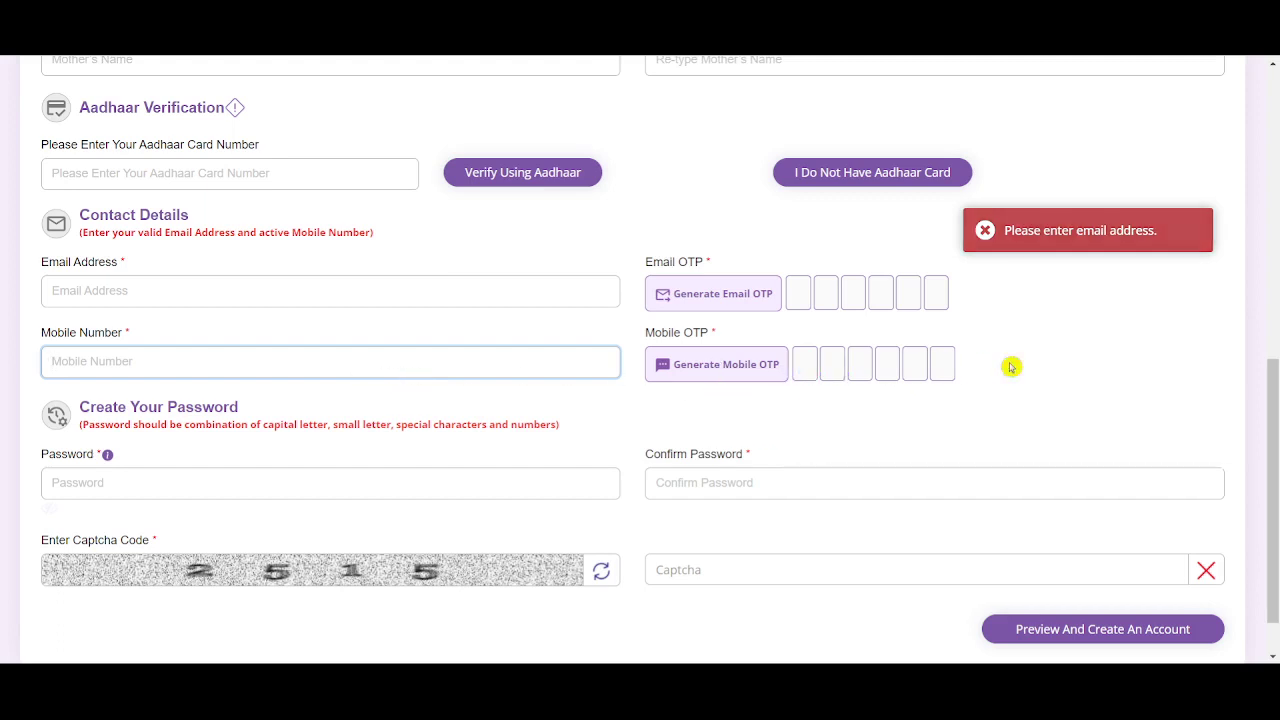
scroll(592, 371, "down", 1)
Enter a password with capitals, lowercase, numbers and a special character, and confirm it
left_click(415, 425)
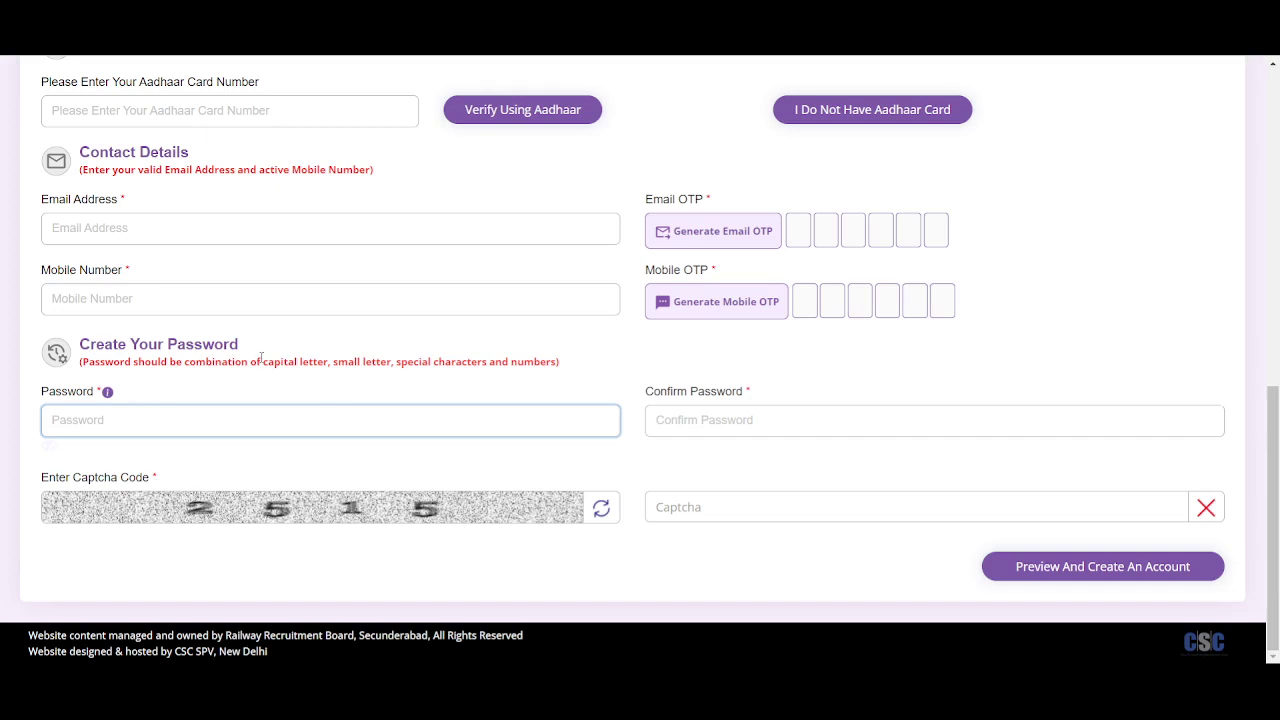
left_click_drag(262, 358, 298, 380)
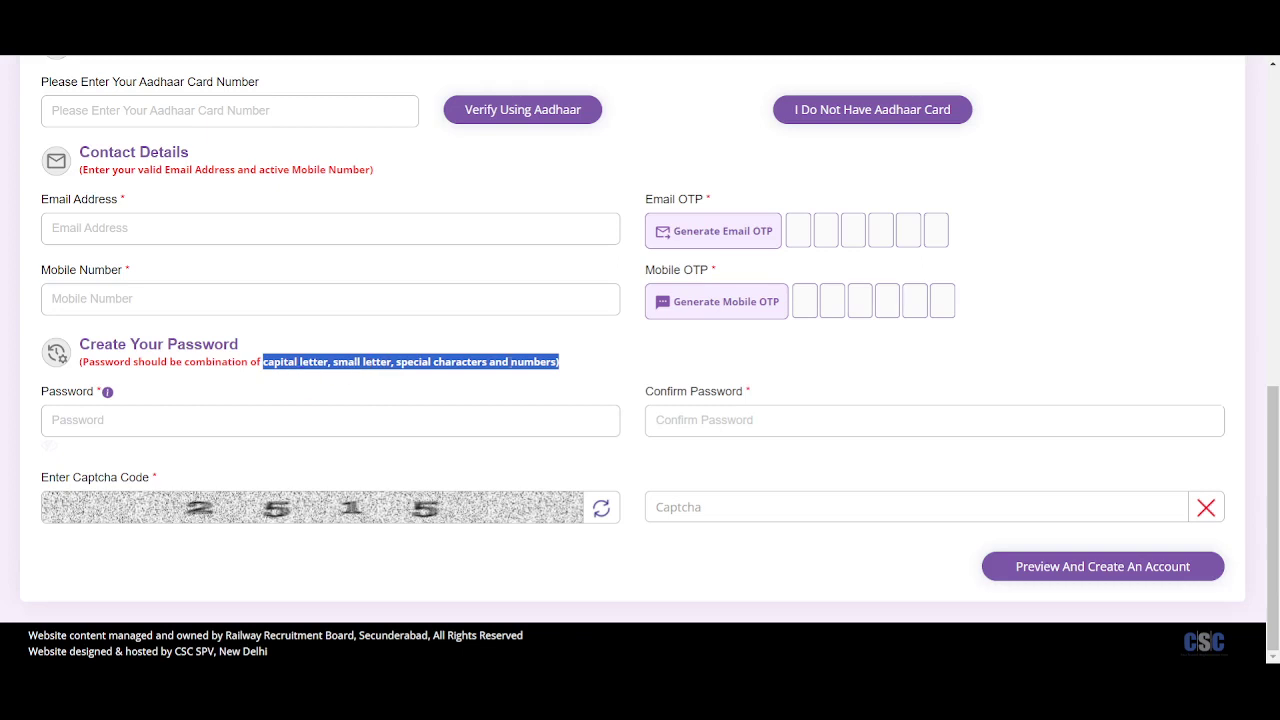
left_click(503, 419)
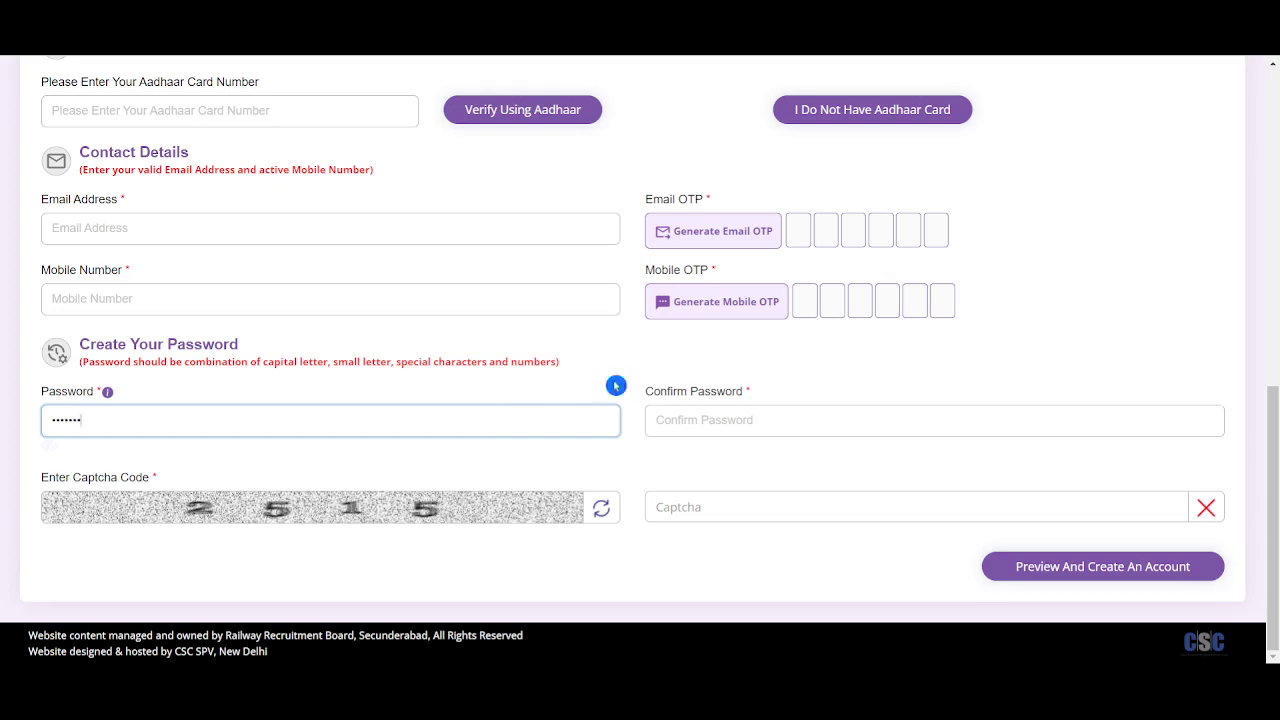
left_click(788, 424)
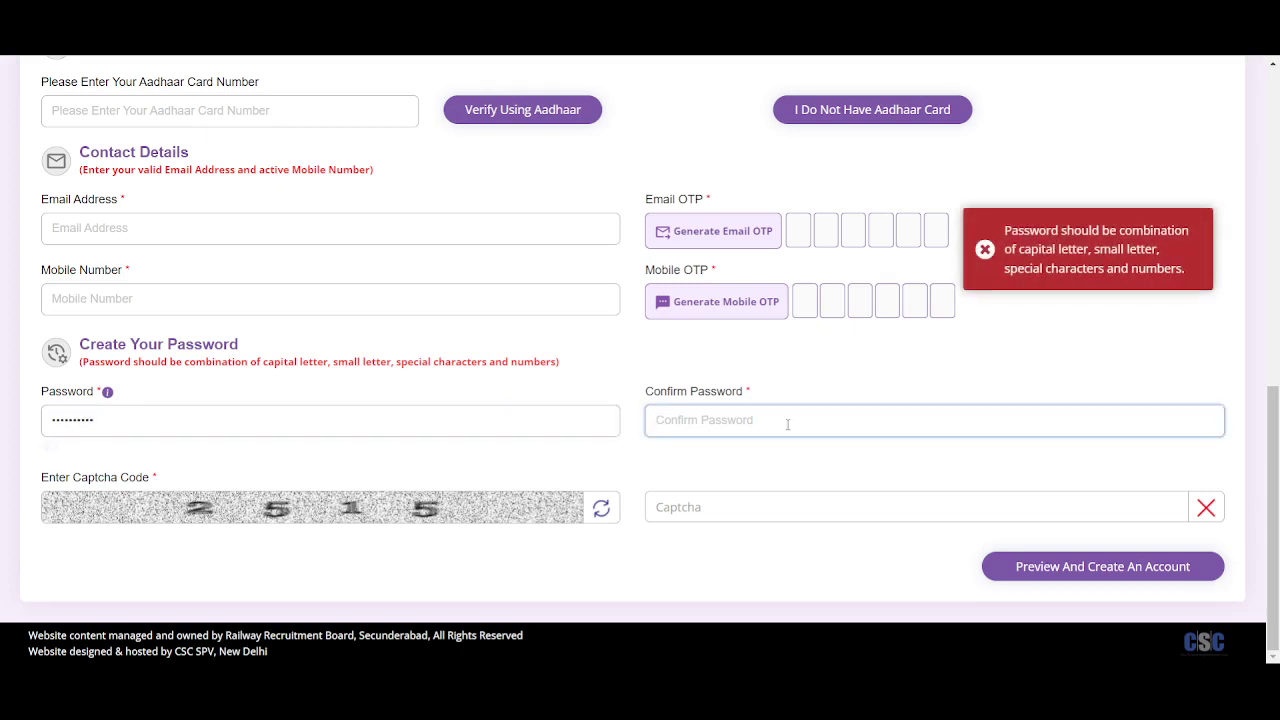
type("•")
left_click(435, 410)
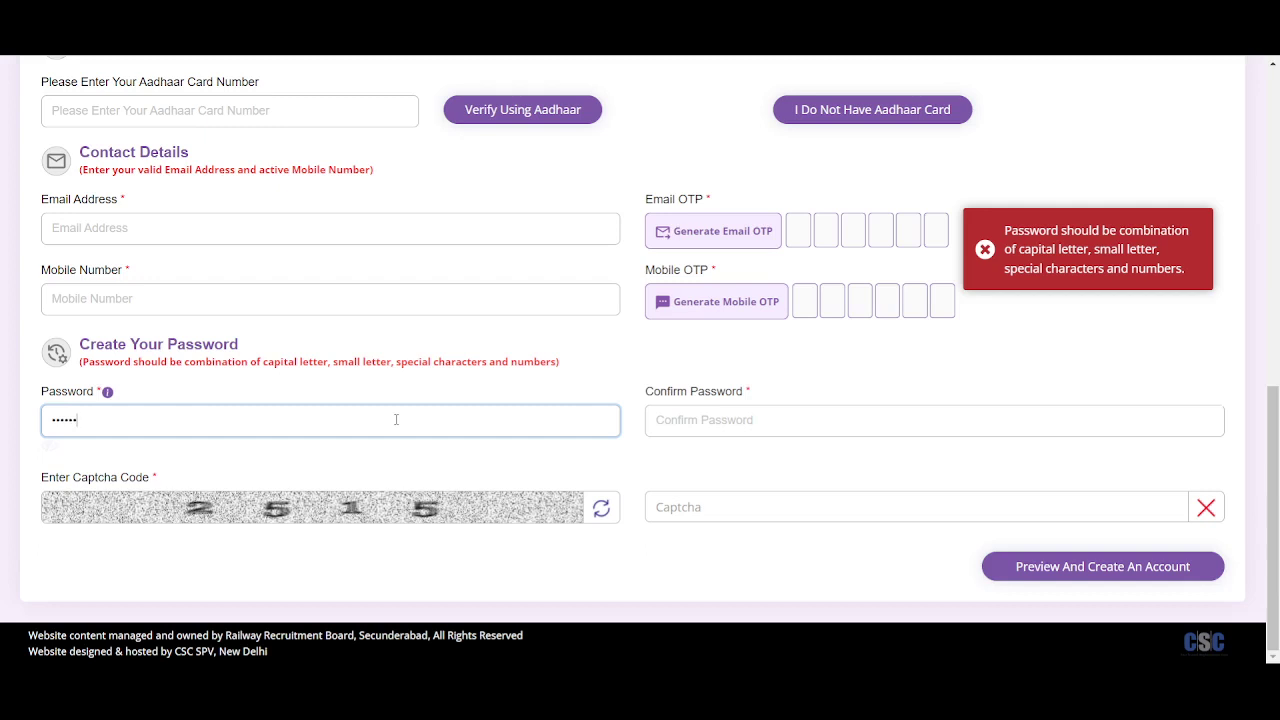
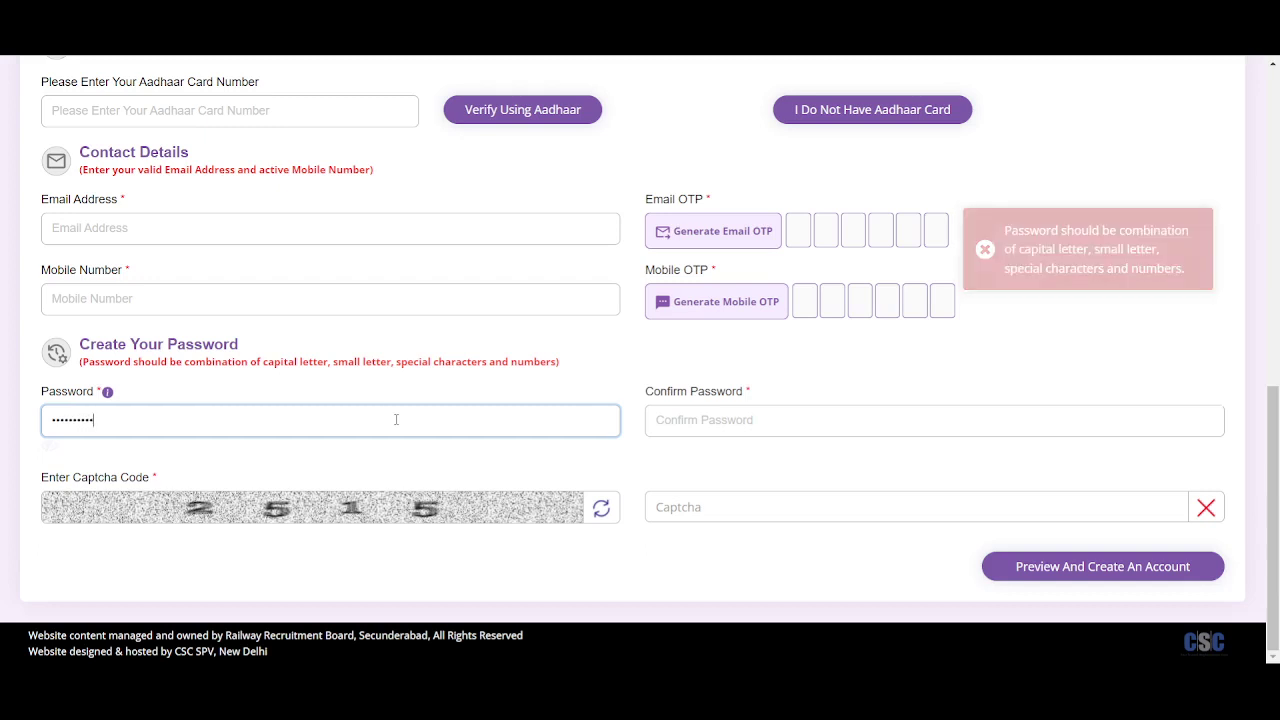
left_click(706, 430)
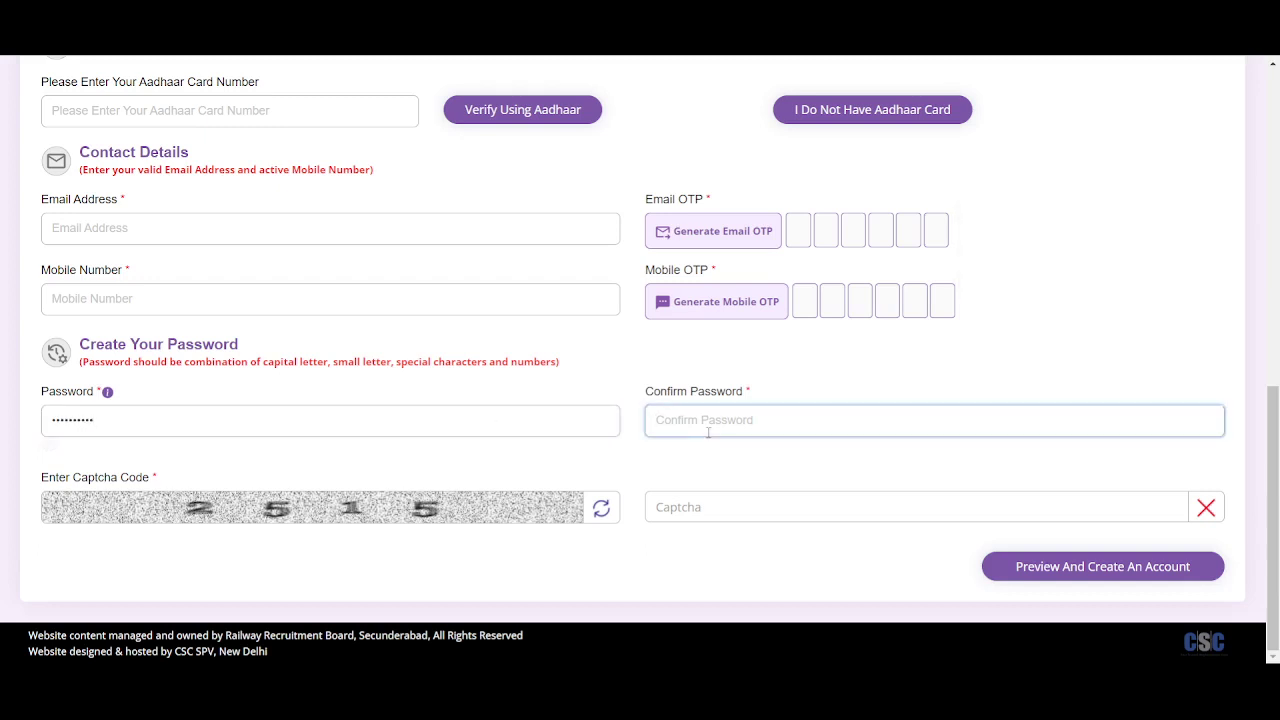
type("A")
Fill in the registration captcha, then return to the RRB home page
left_click(738, 511)
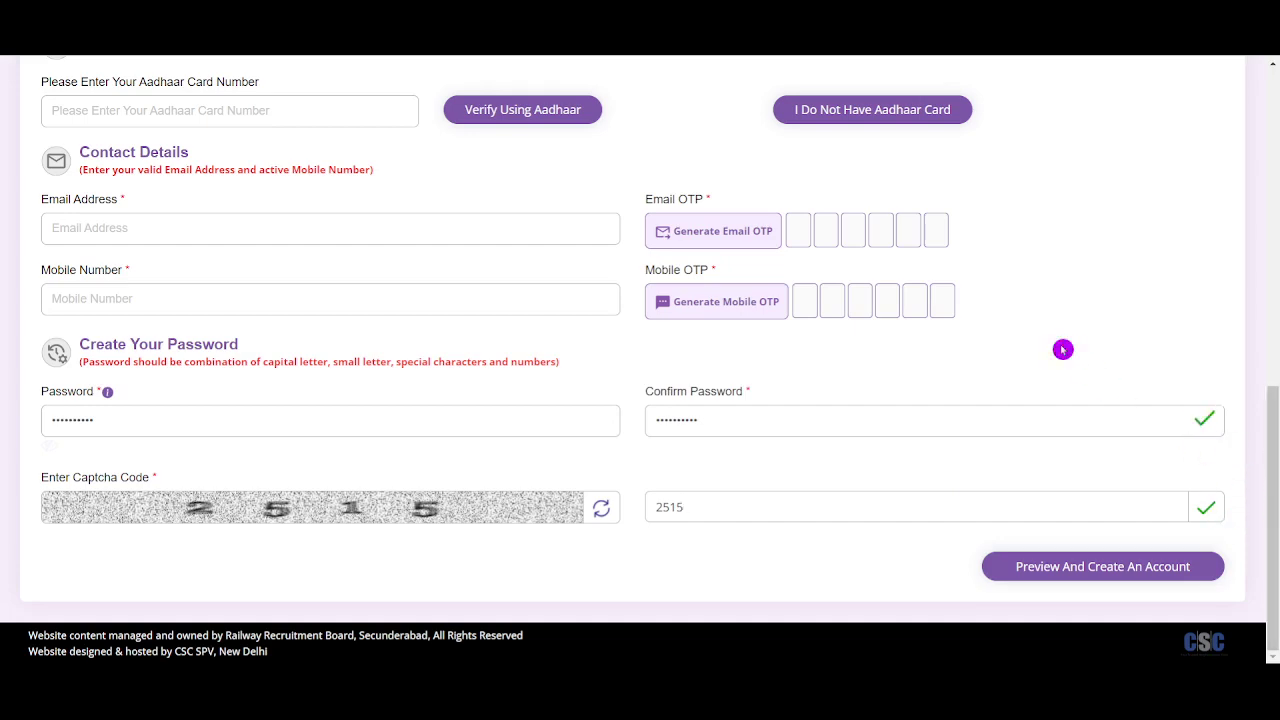
scroll(1063, 350, "up", 3)
scroll(1063, 350, "up", 2)
scroll(1063, 348, "down", 5)
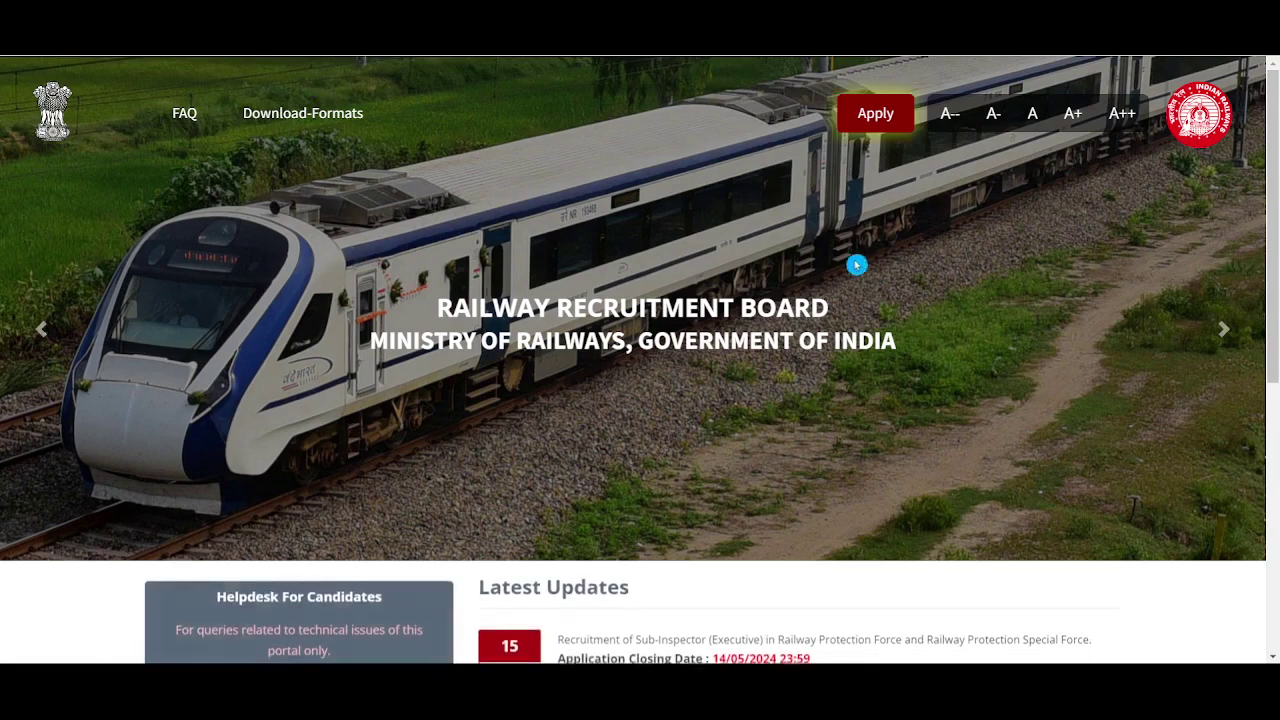
left_click(875, 113)
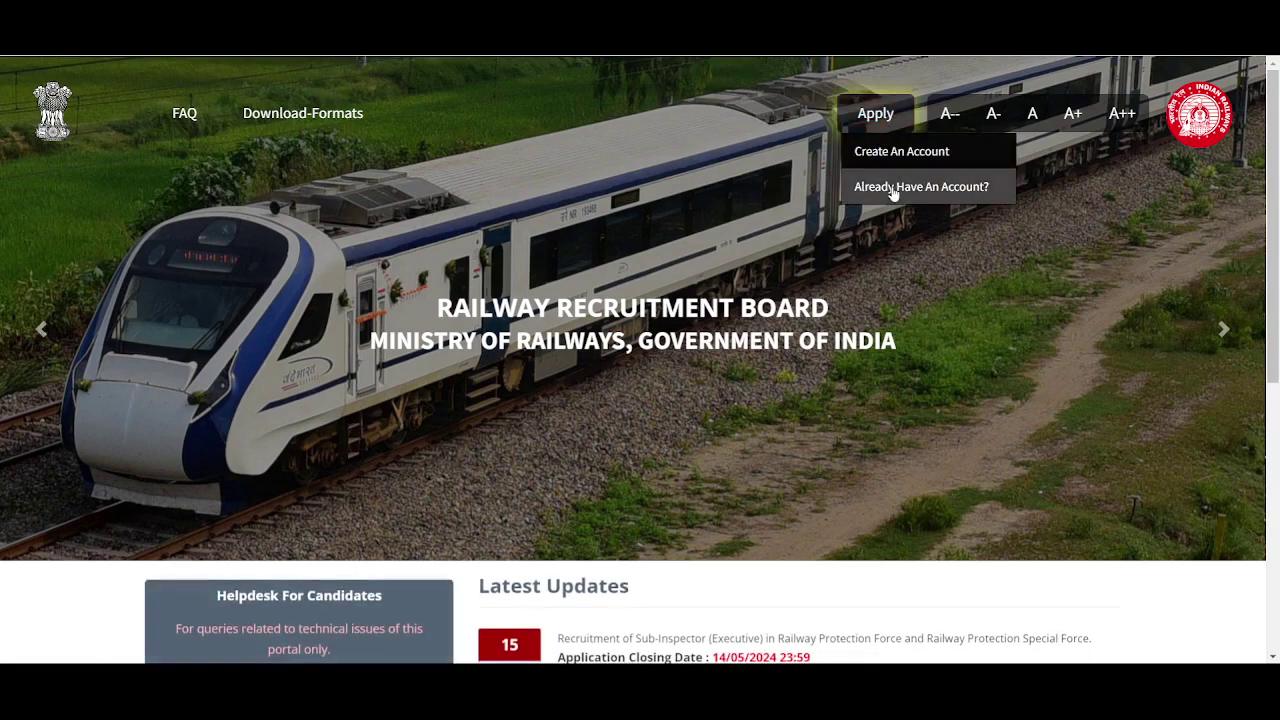
Go to the login page via Apply > Already Have An Account?
left_click(875, 113)
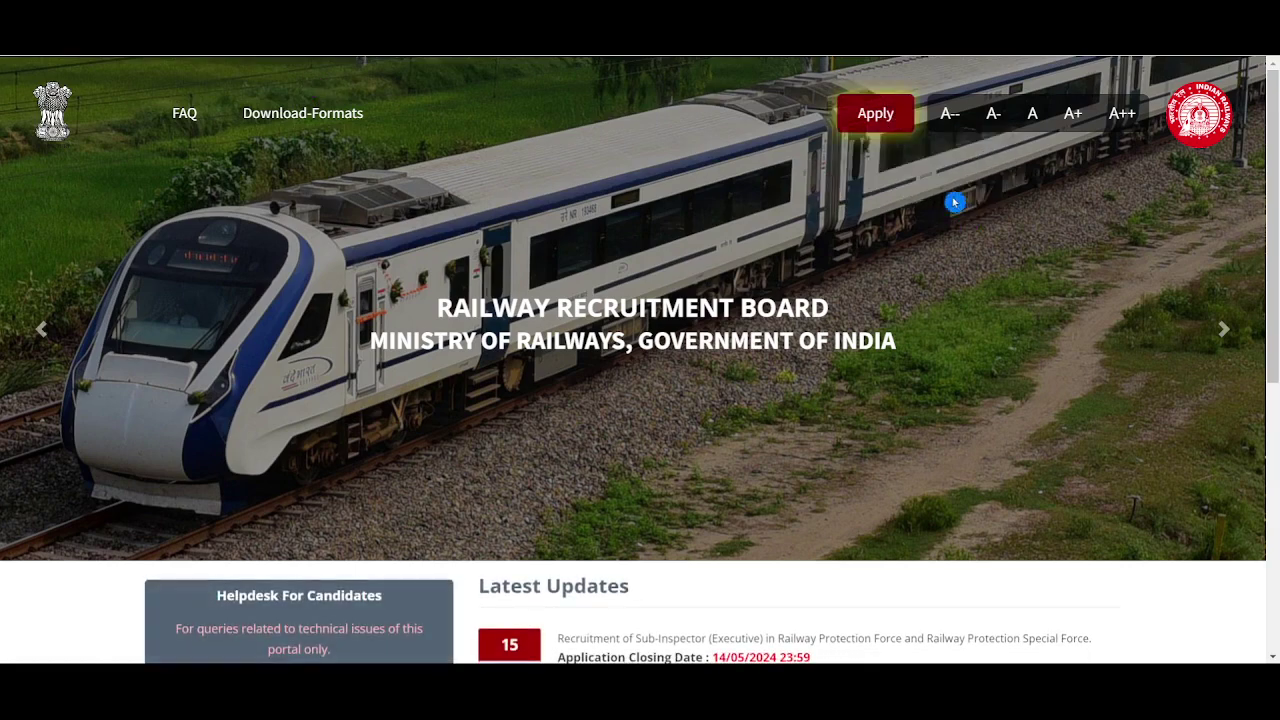
left_click(875, 113)
left_click(911, 188)
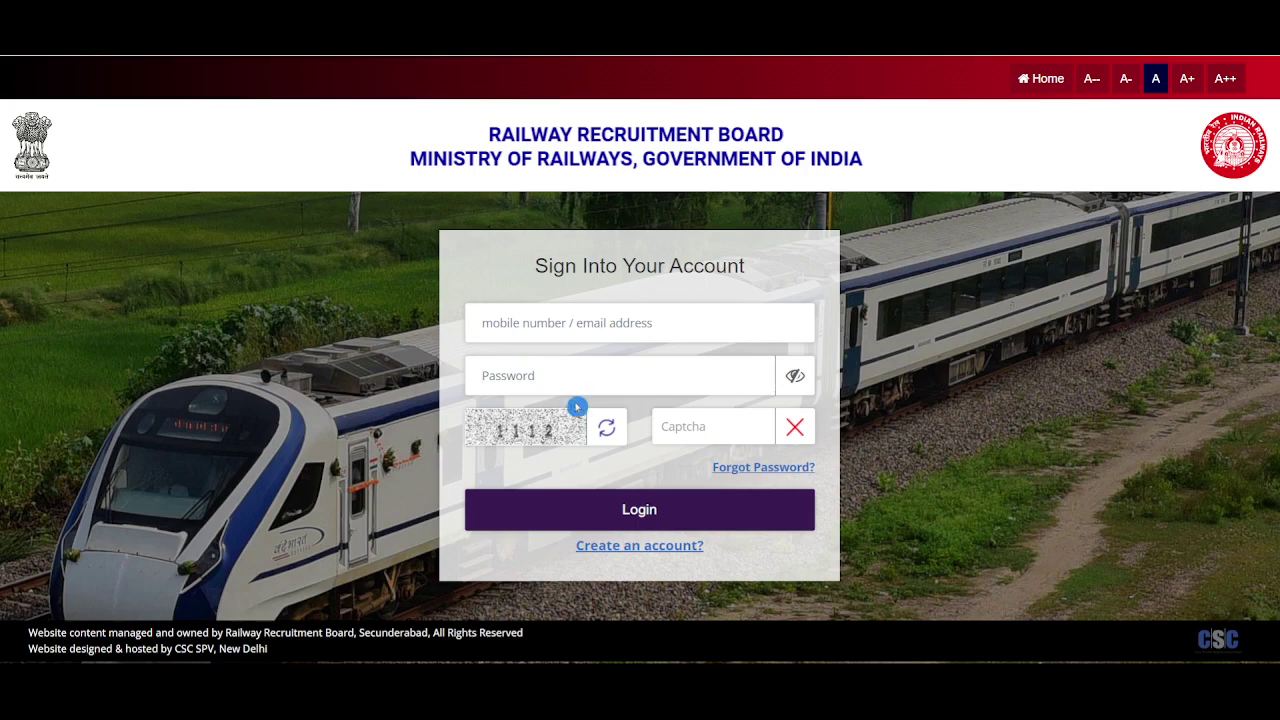
Enter the login captcha code, correcting a typo, and submit to sign in
left_click(748, 430)
type("112")
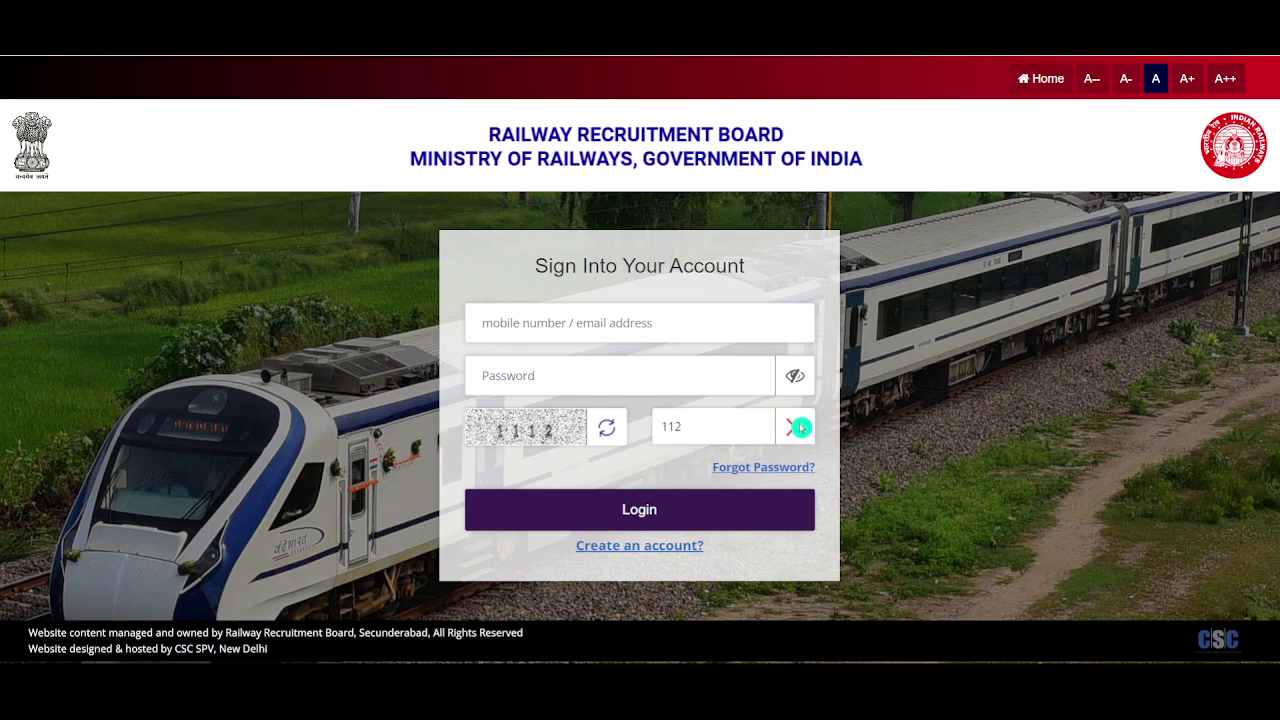
key("BackSpace")
type("12")
key("Return")
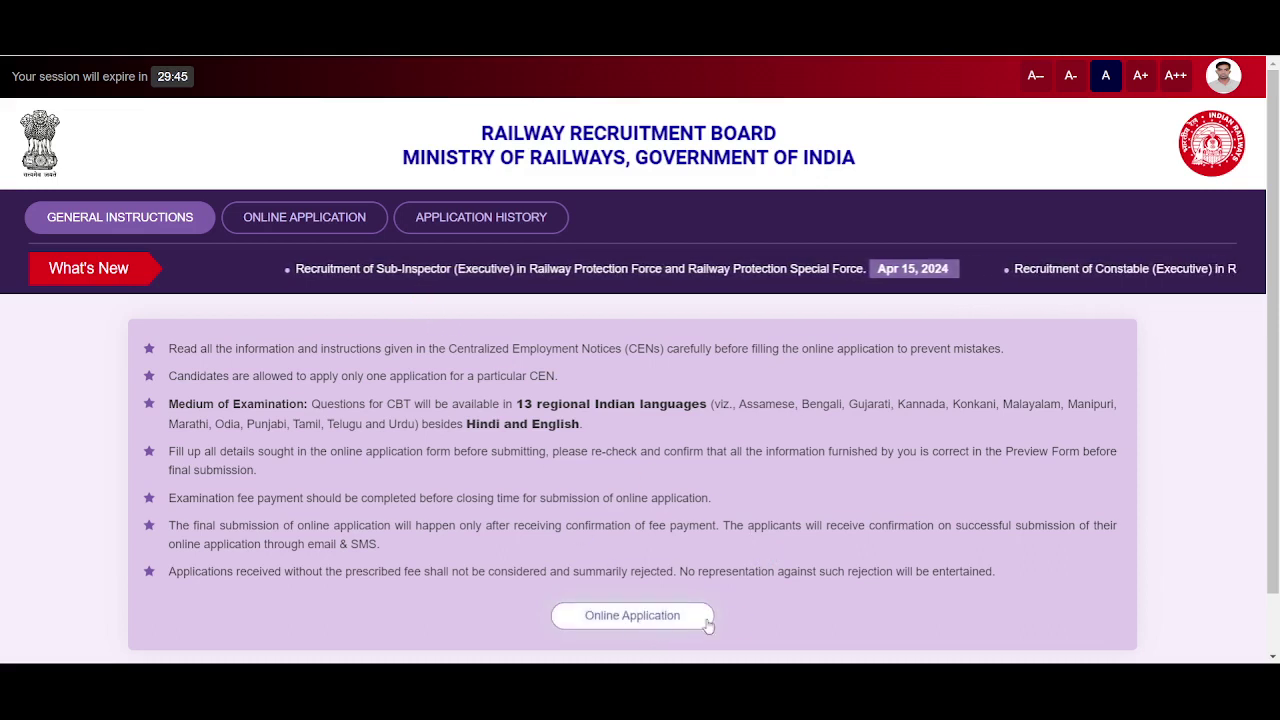
Declare not debarred on the RPF 02/2024 Constable (Executive) notice and proceed to its form
left_click(664, 620)
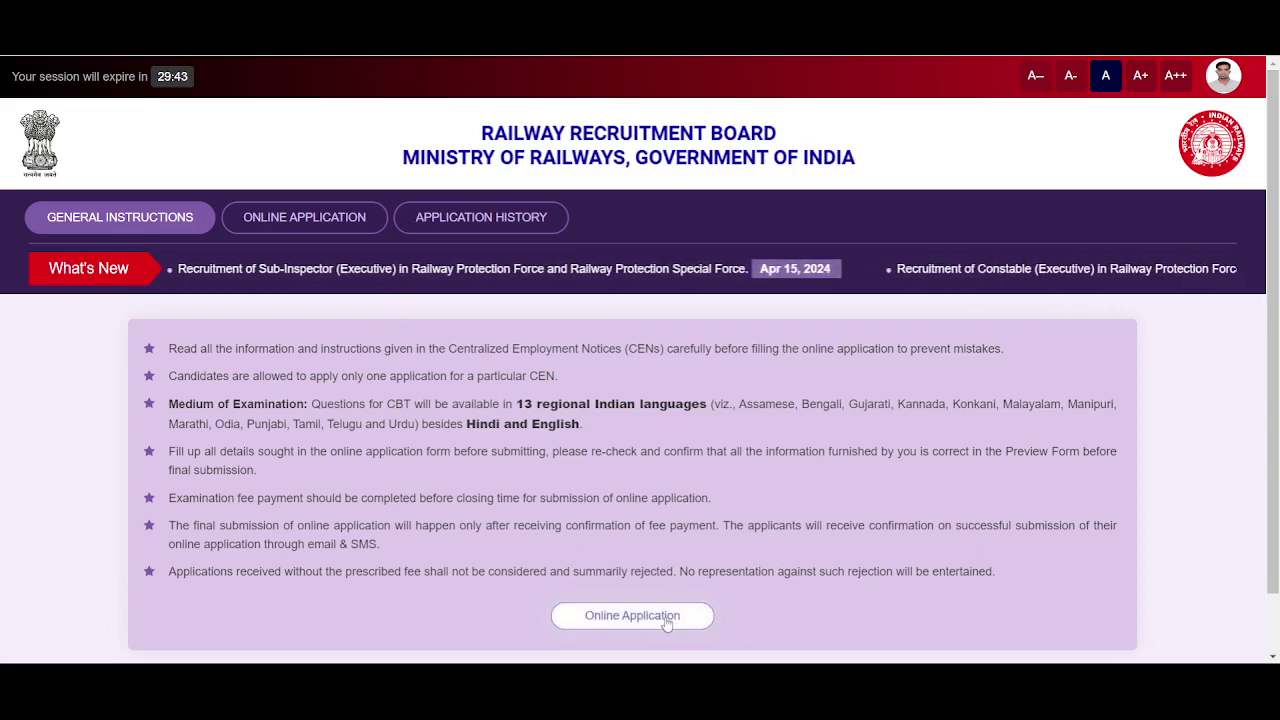
scroll(870, 475, "down", 3)
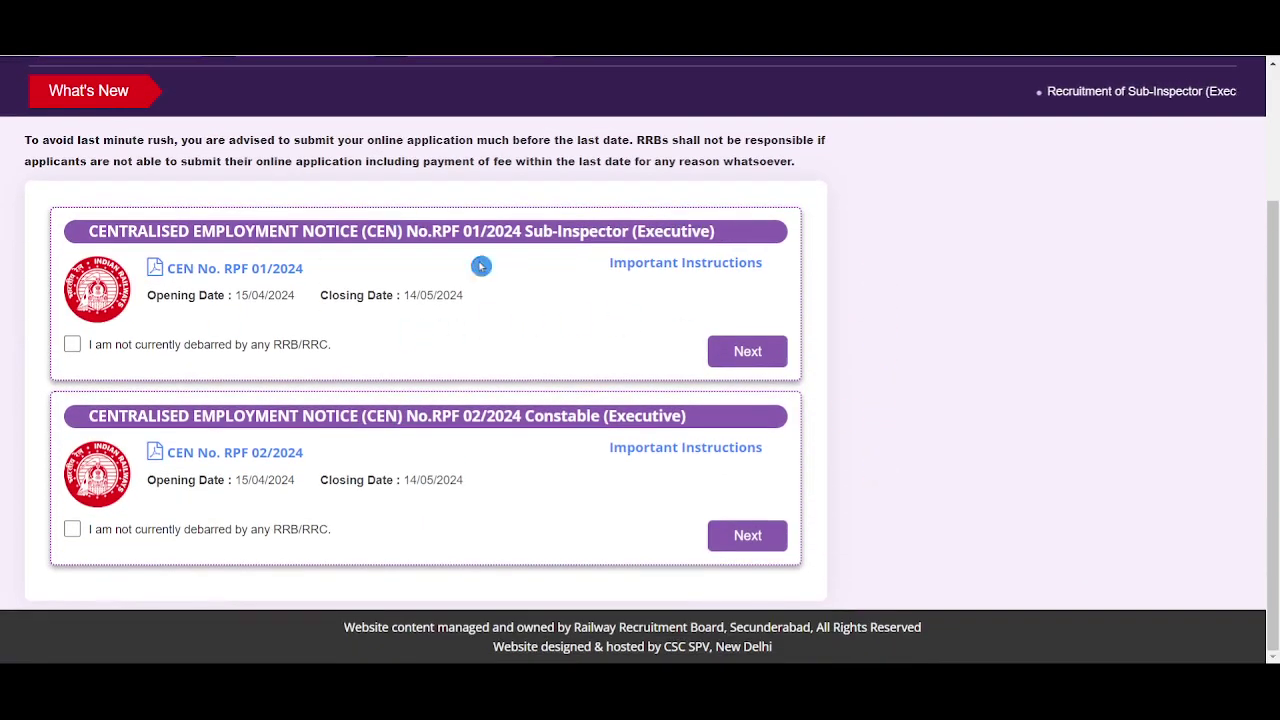
left_click_drag(527, 231, 718, 232)
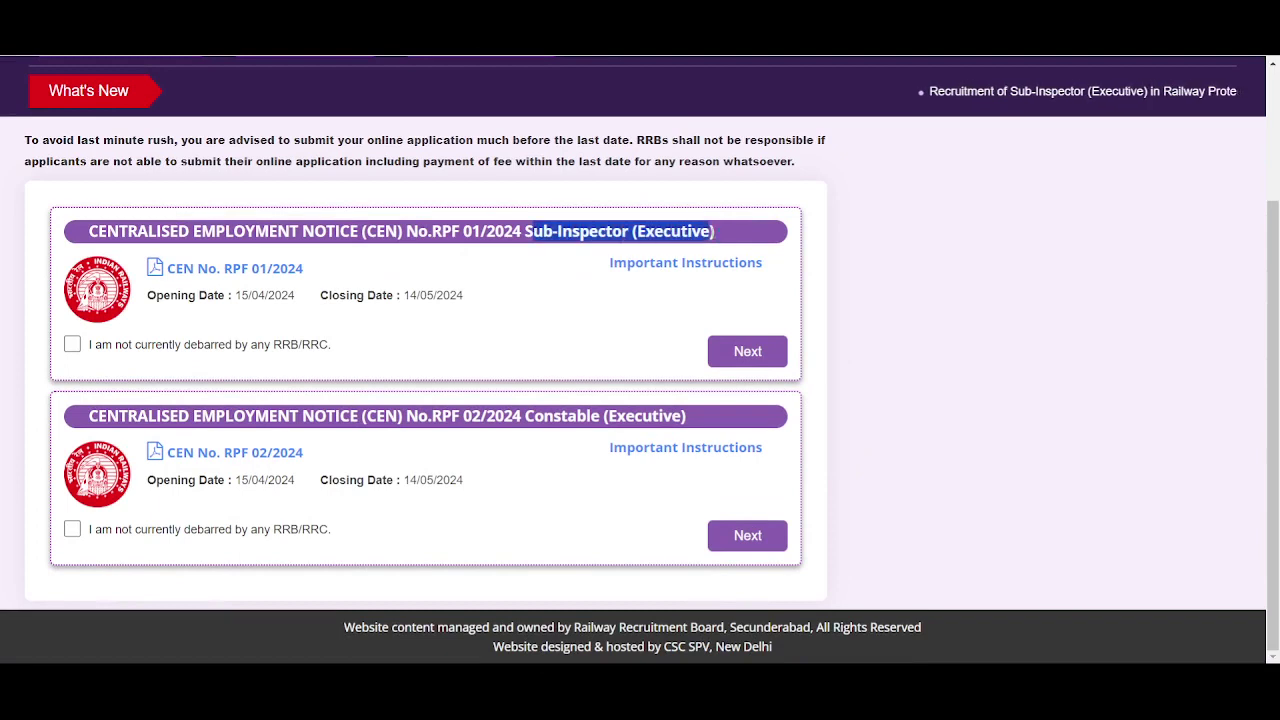
left_click(869, 298)
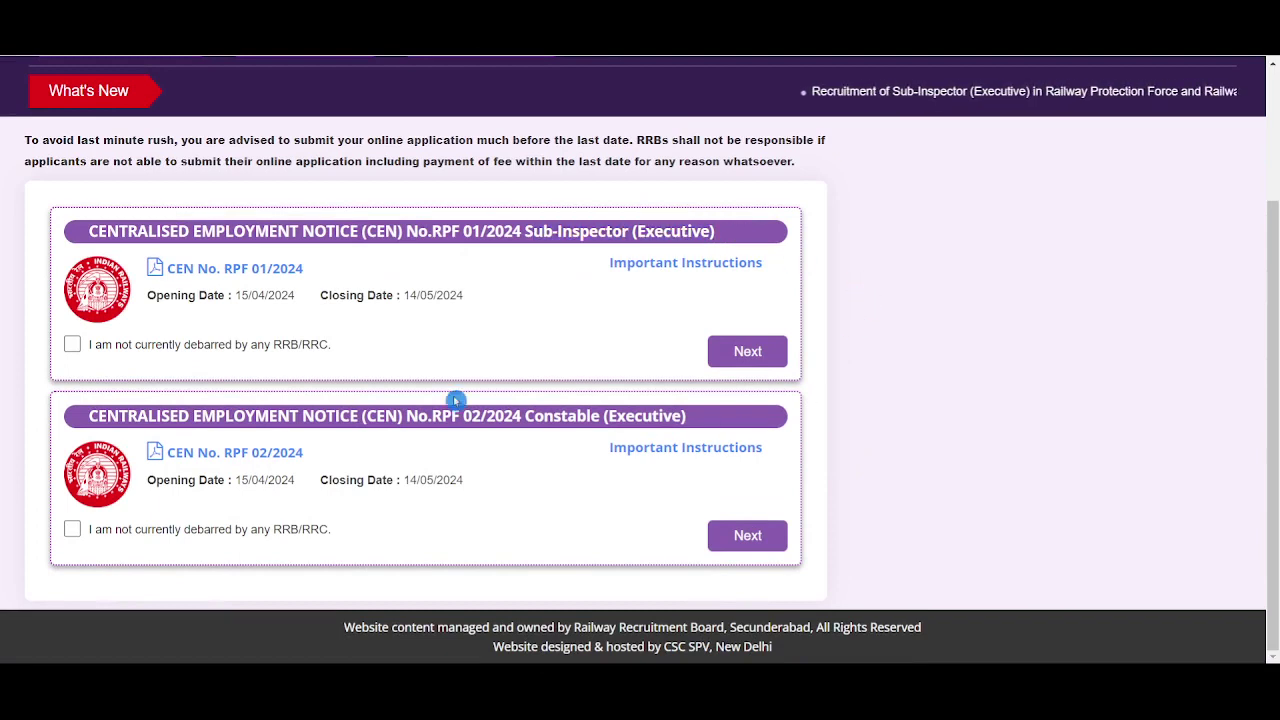
left_click_drag(527, 416, 668, 442)
left_click(563, 488)
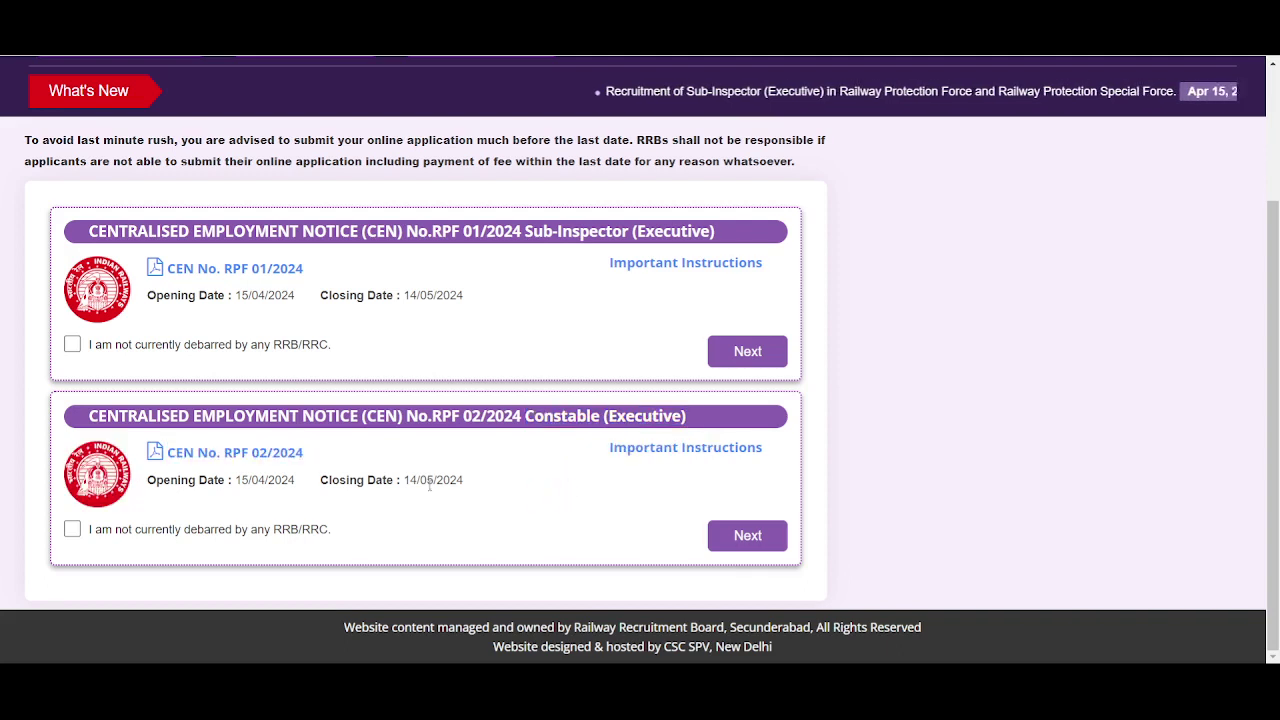
left_click(80, 529)
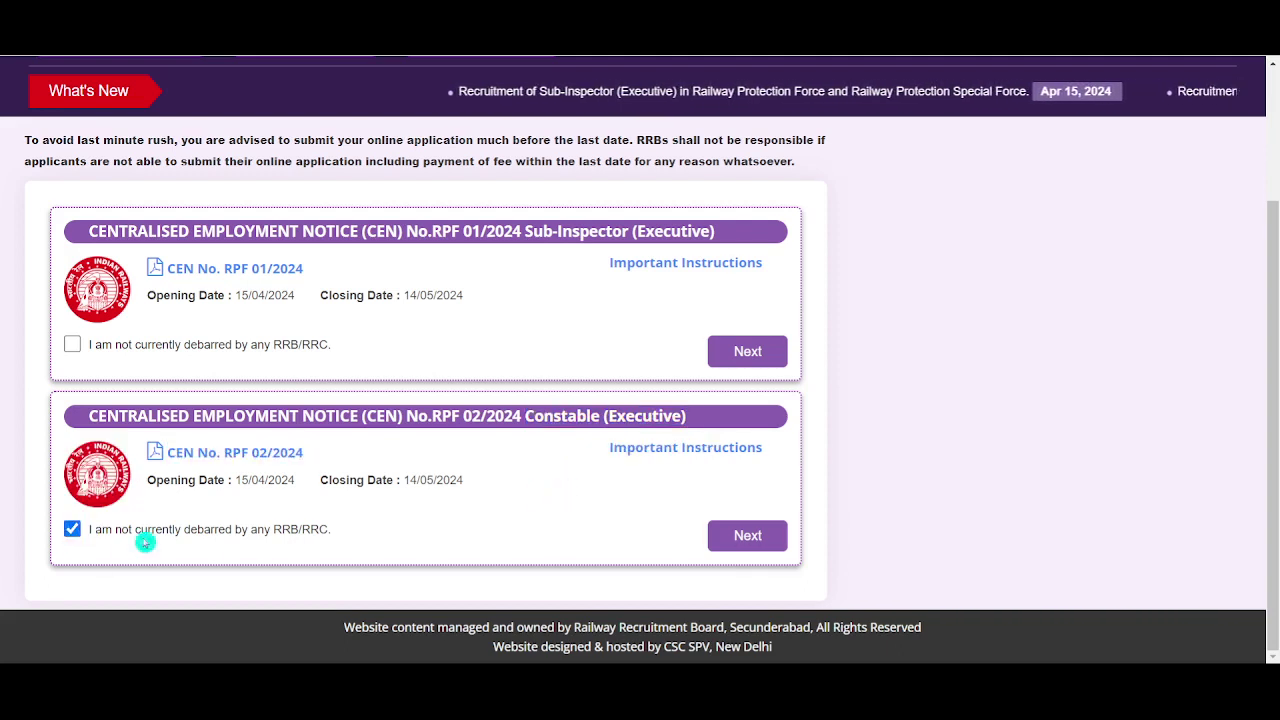
left_click(750, 538)
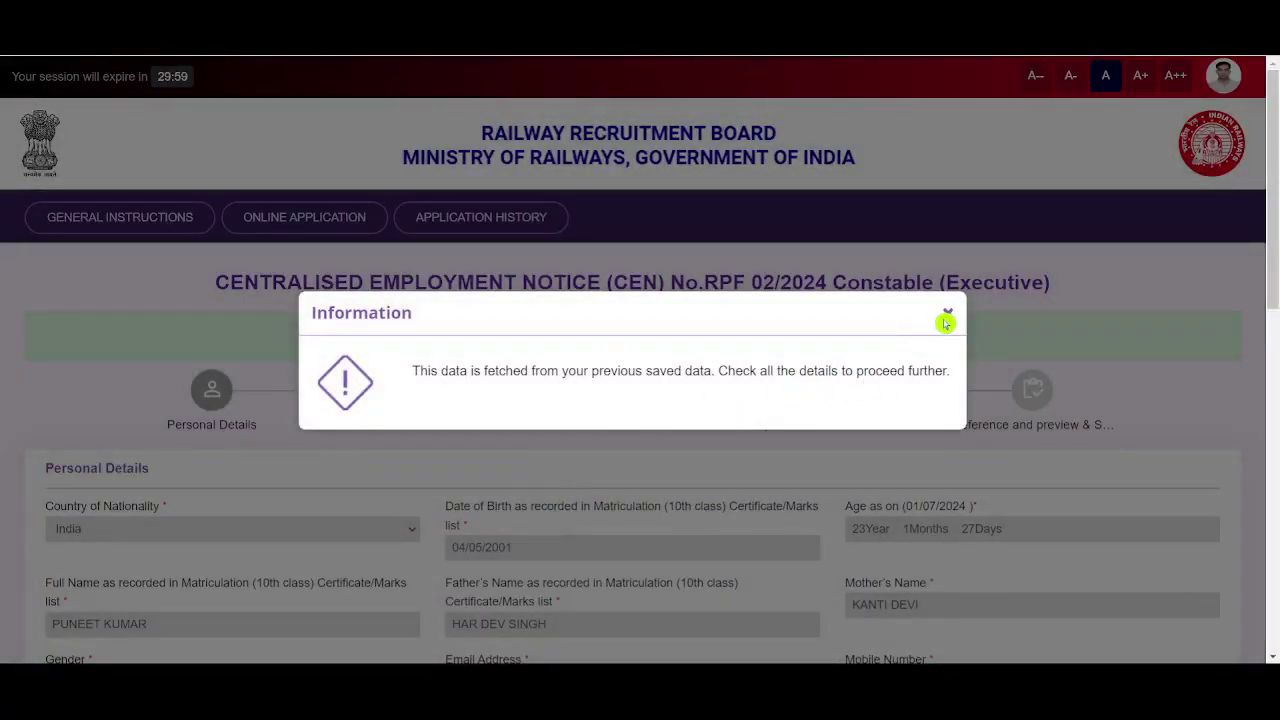
Dismiss the saved-data notice and set Mother Tongue to Hindi after reviewing marital status and religion
left_click(947, 316)
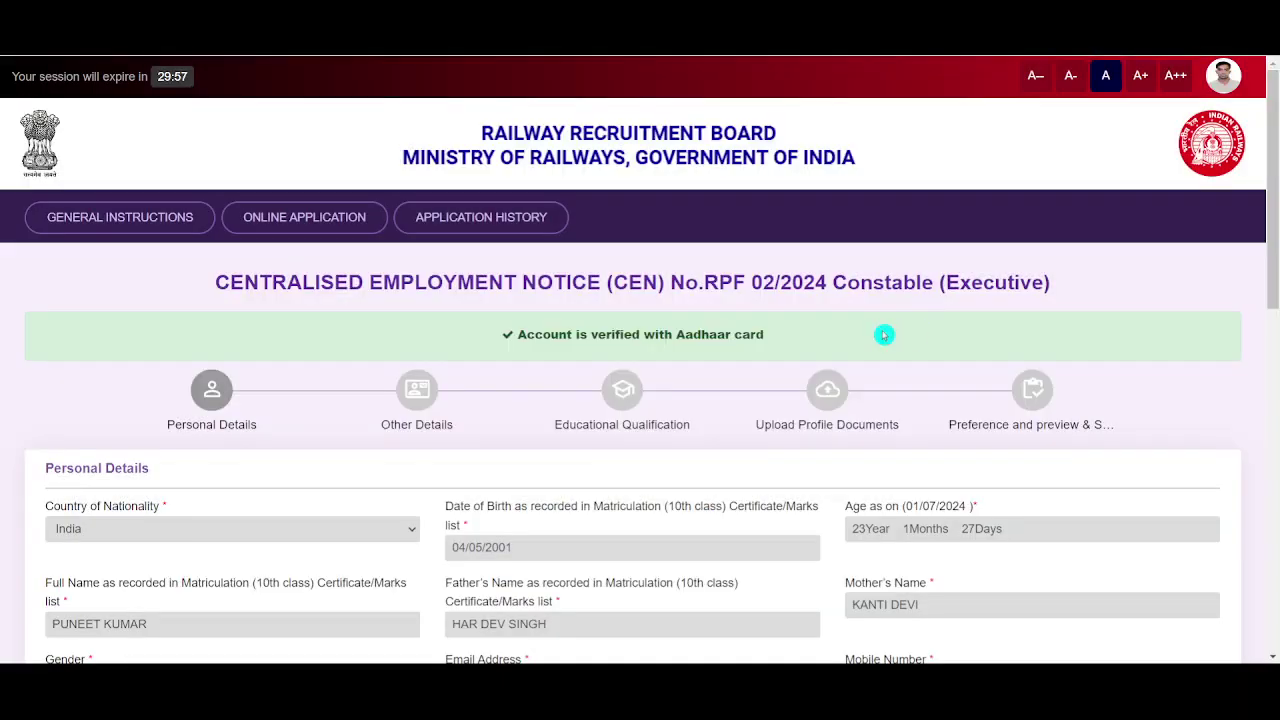
scroll(884, 335, "down", 1)
scroll(884, 335, "down", 3)
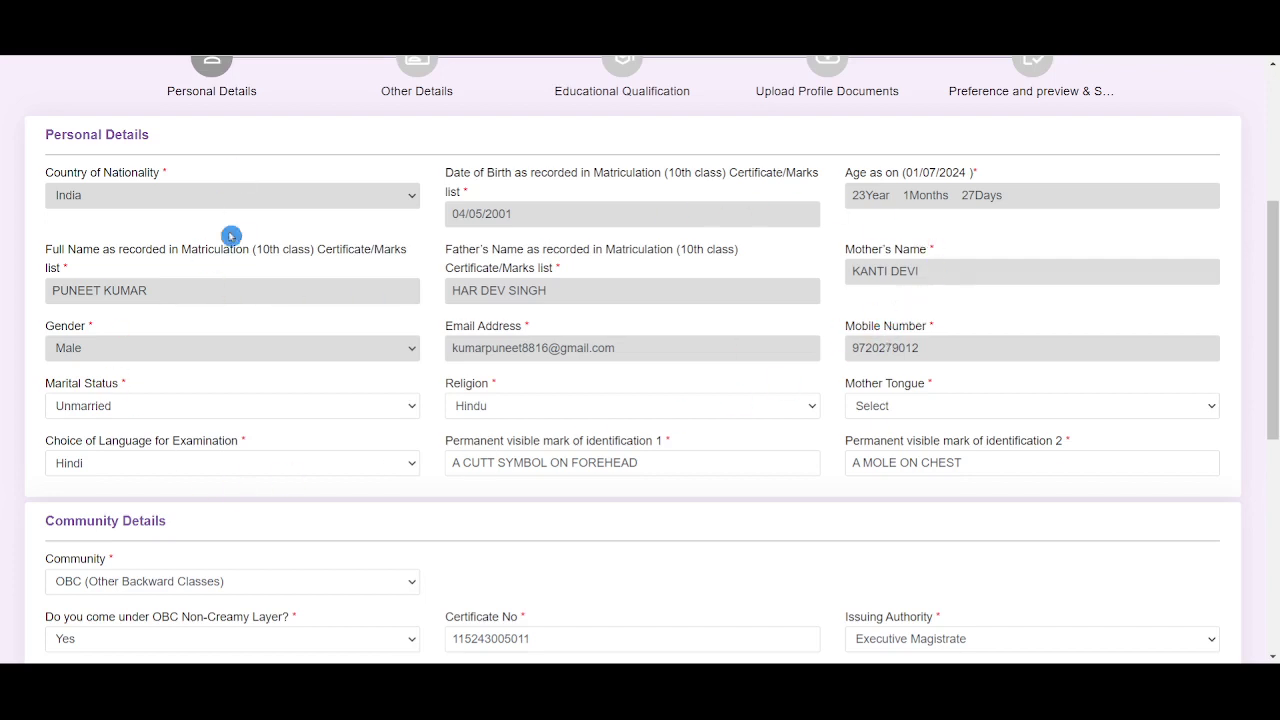
left_click(285, 408)
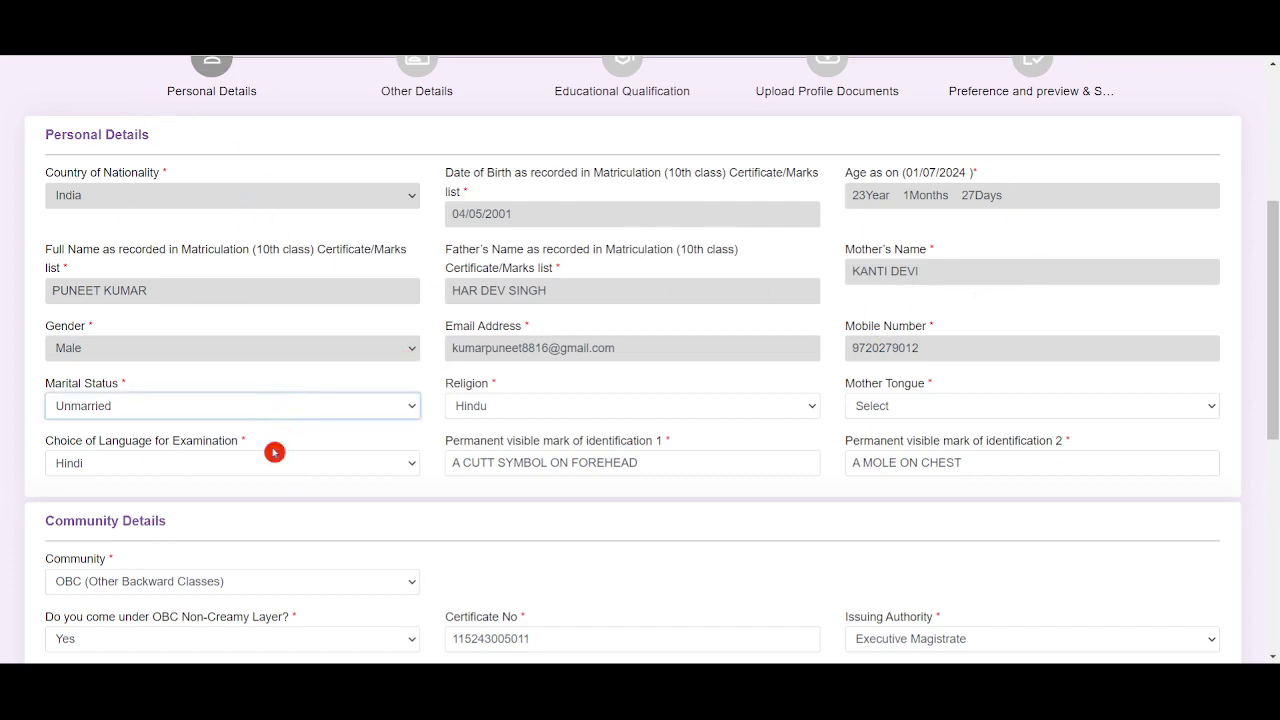
left_click(626, 414)
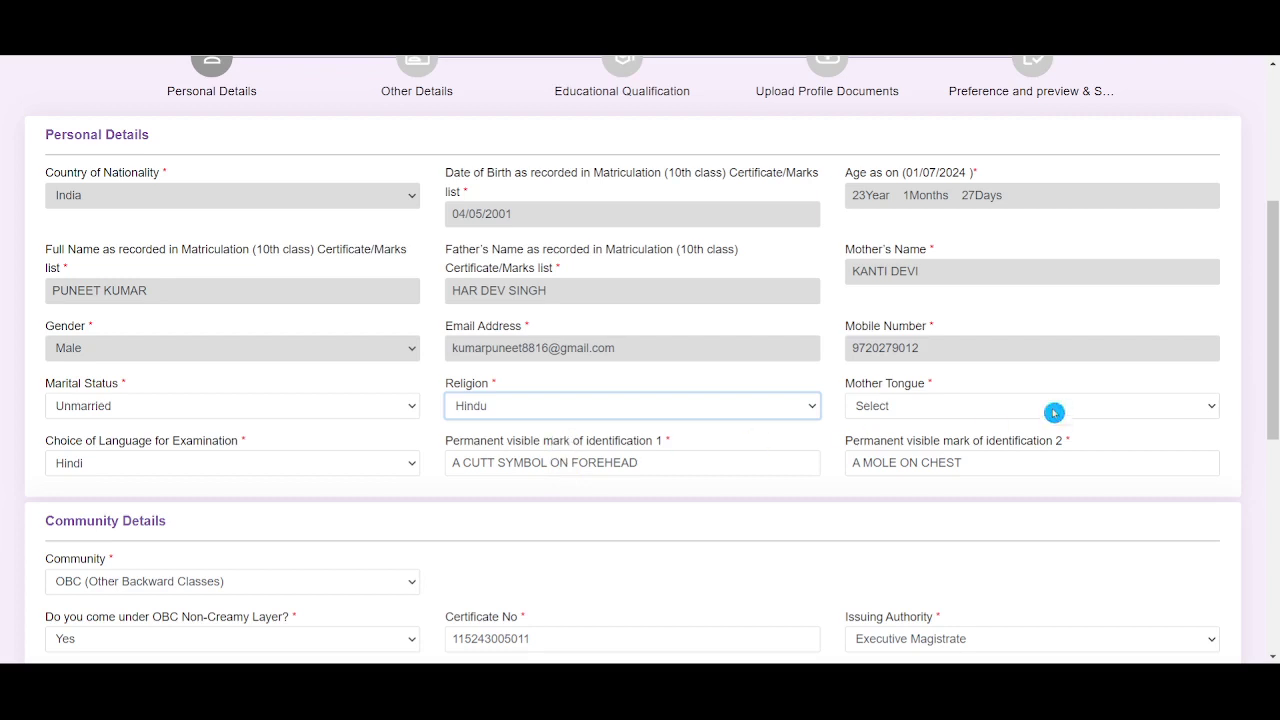
left_click(1021, 405)
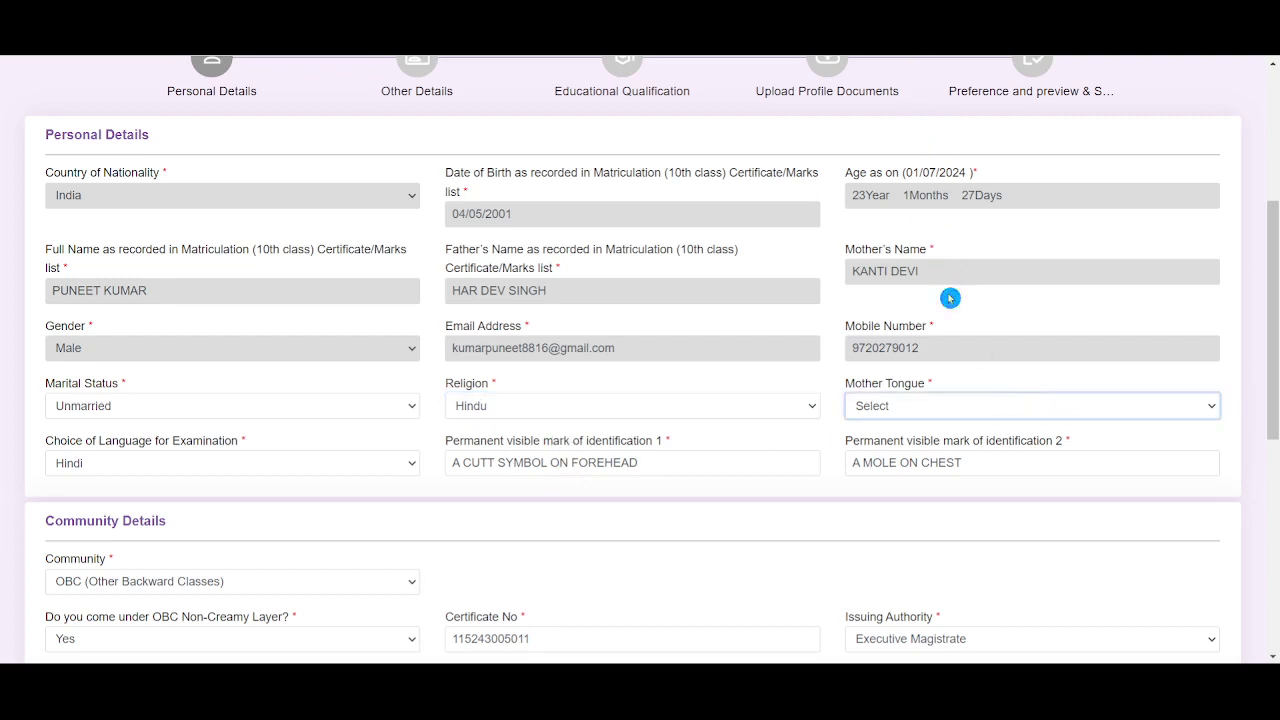
key("h")
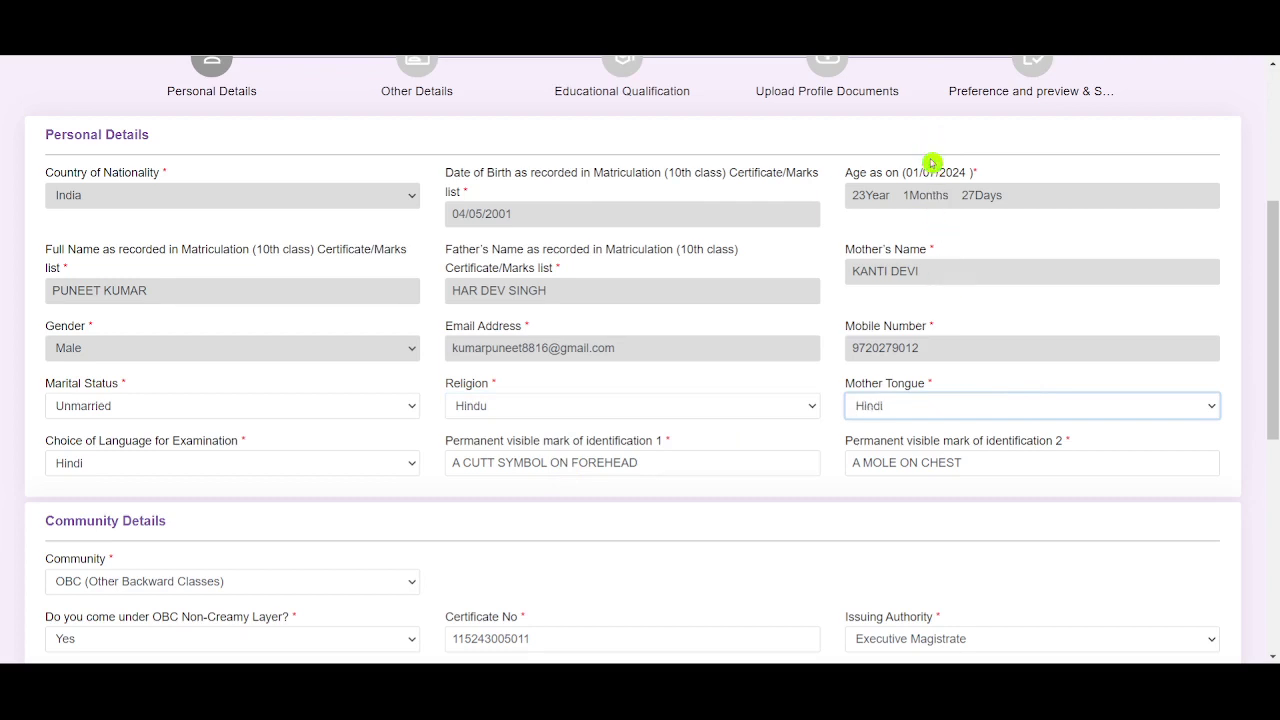
Review the examination language and both identification mark entries
left_click(234, 468)
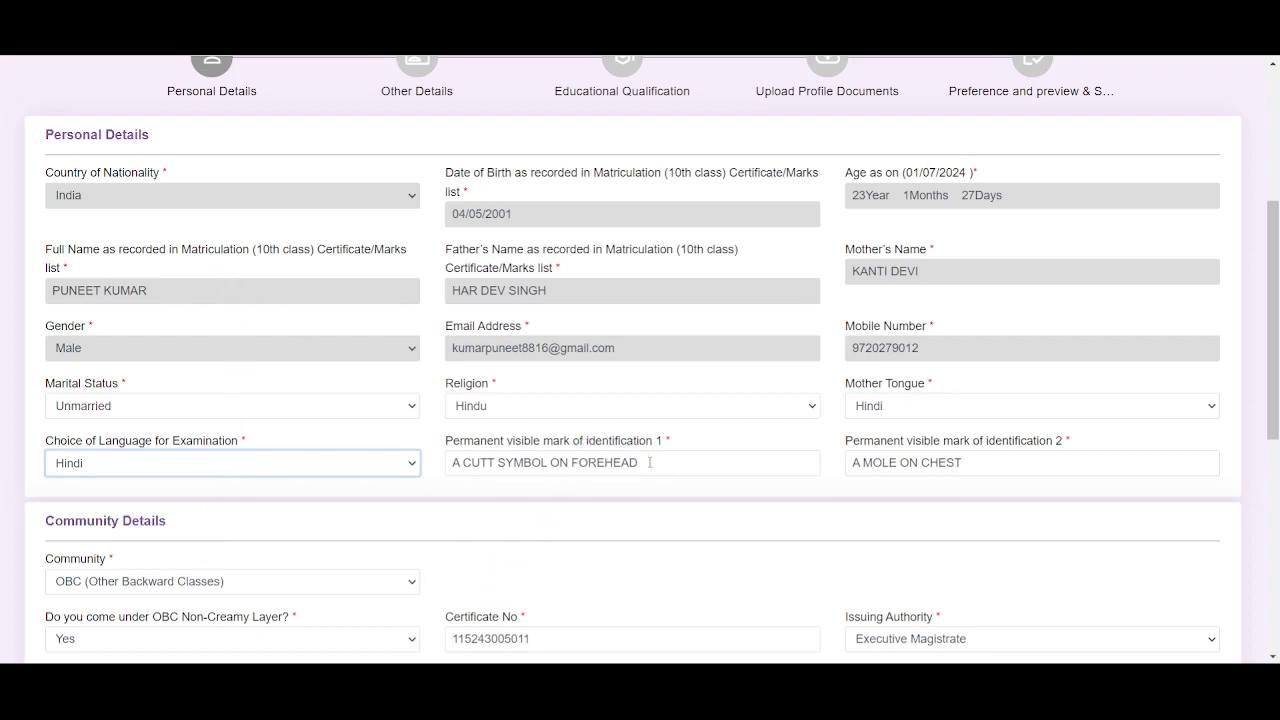
left_click_drag(638, 462, 414, 463)
left_click(457, 518)
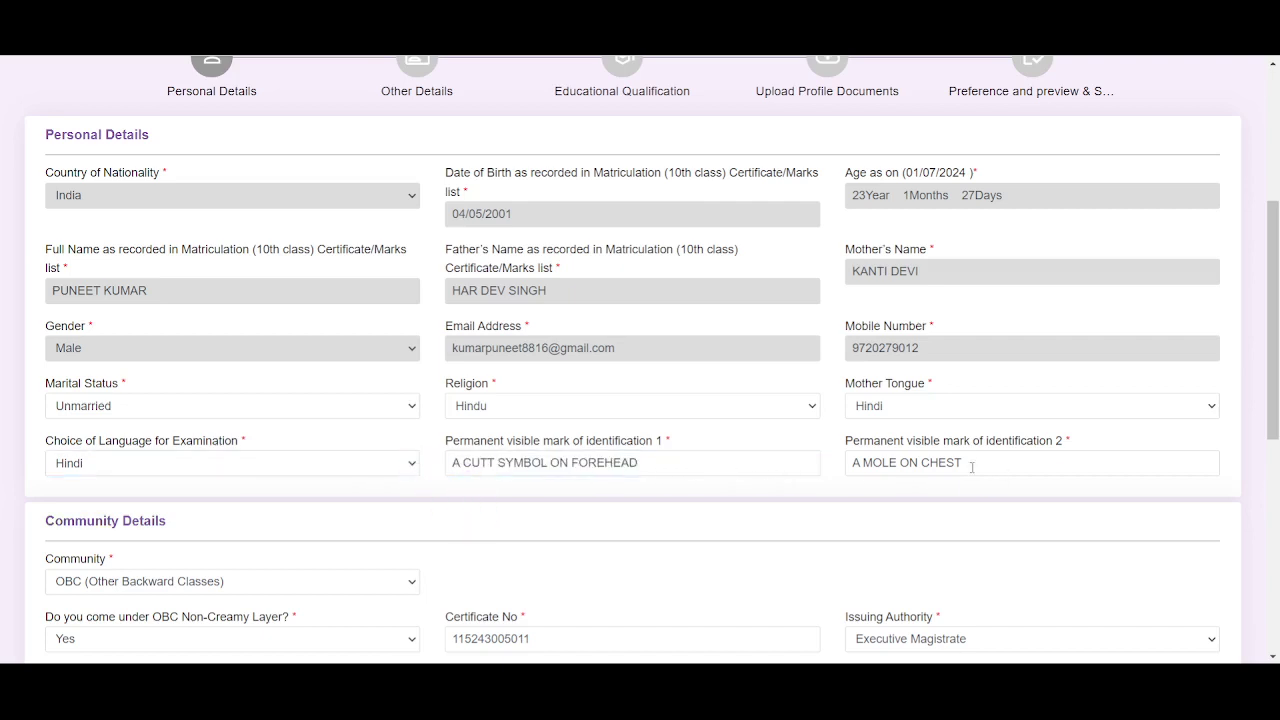
left_click_drag(962, 462, 843, 463)
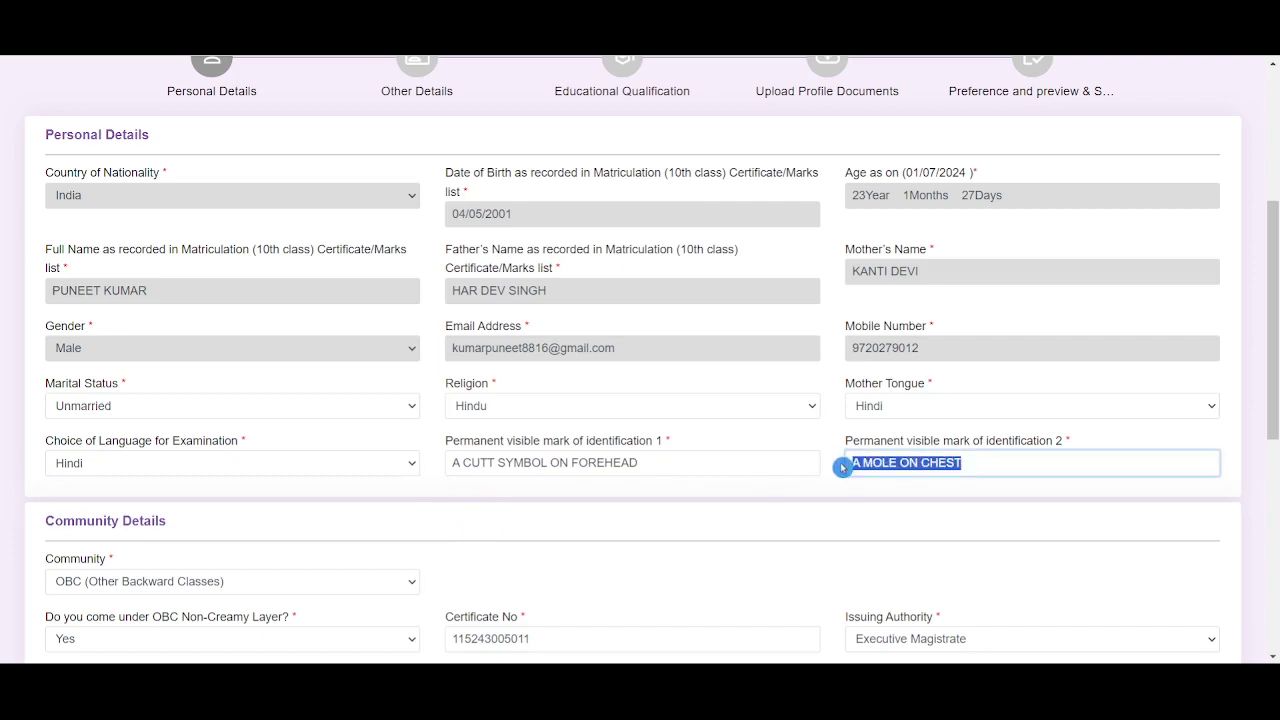
left_click(857, 523)
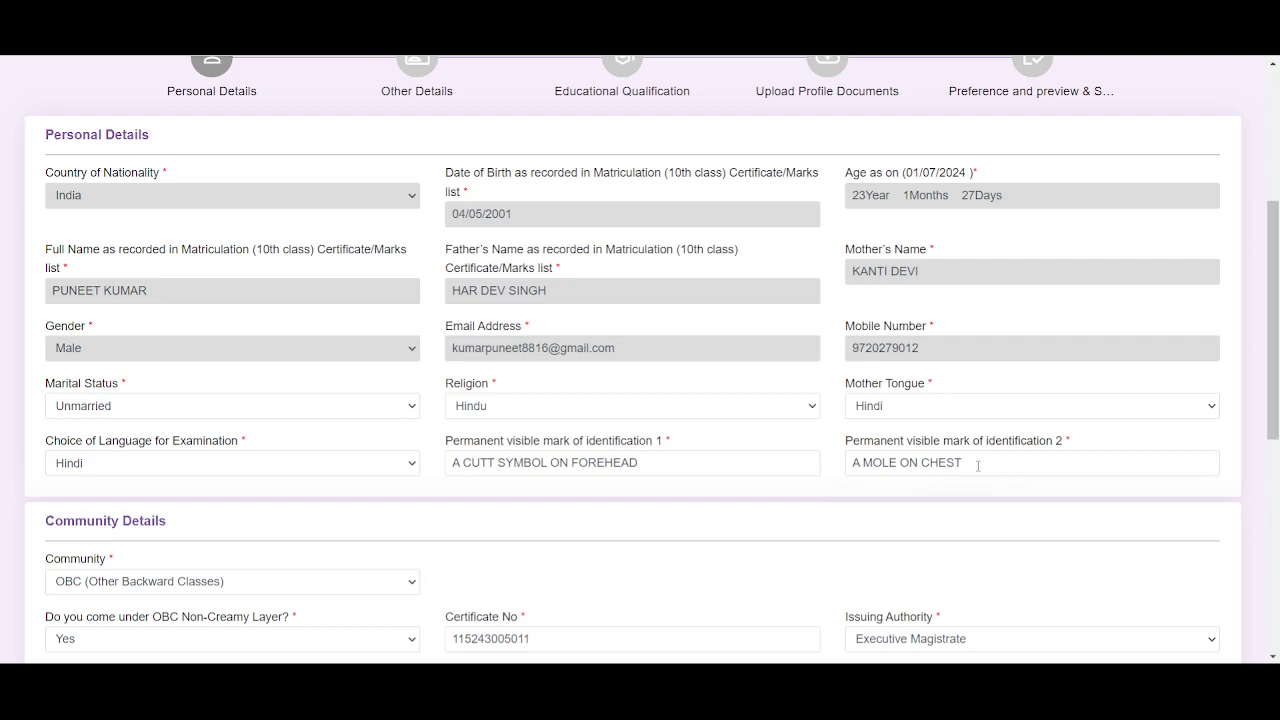
scroll(960, 470, "down", 2)
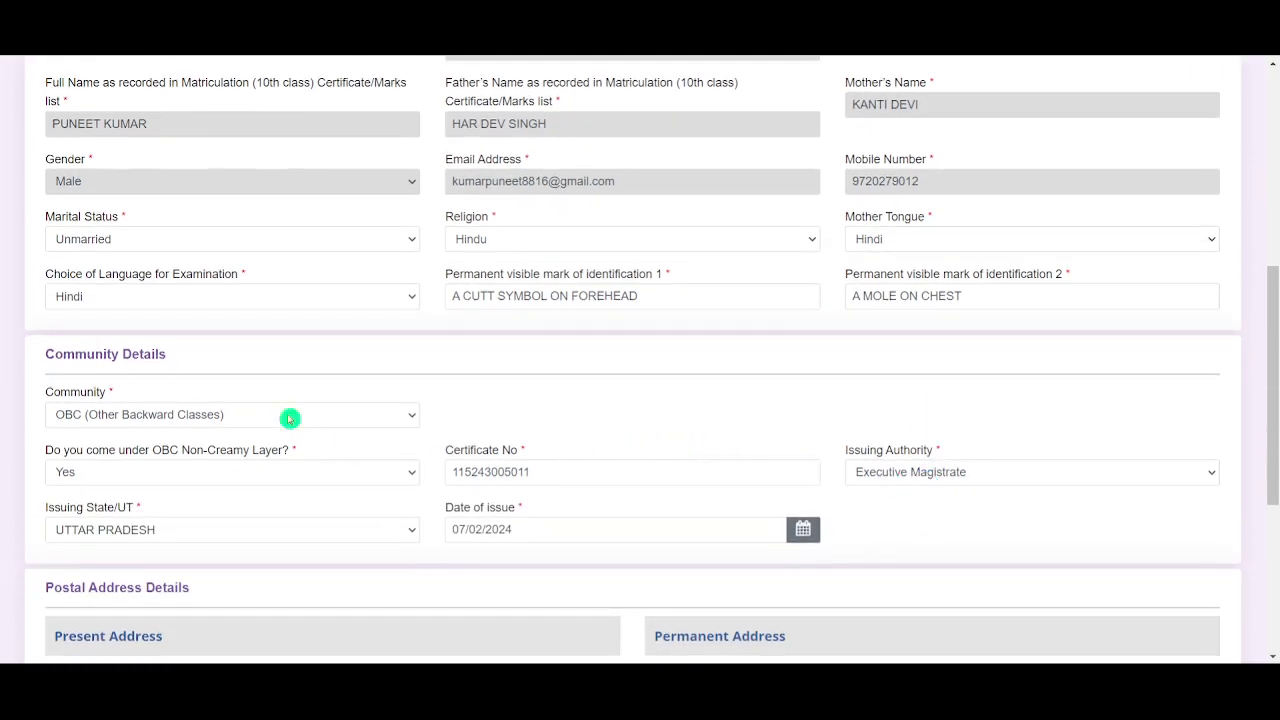
left_click(289, 418)
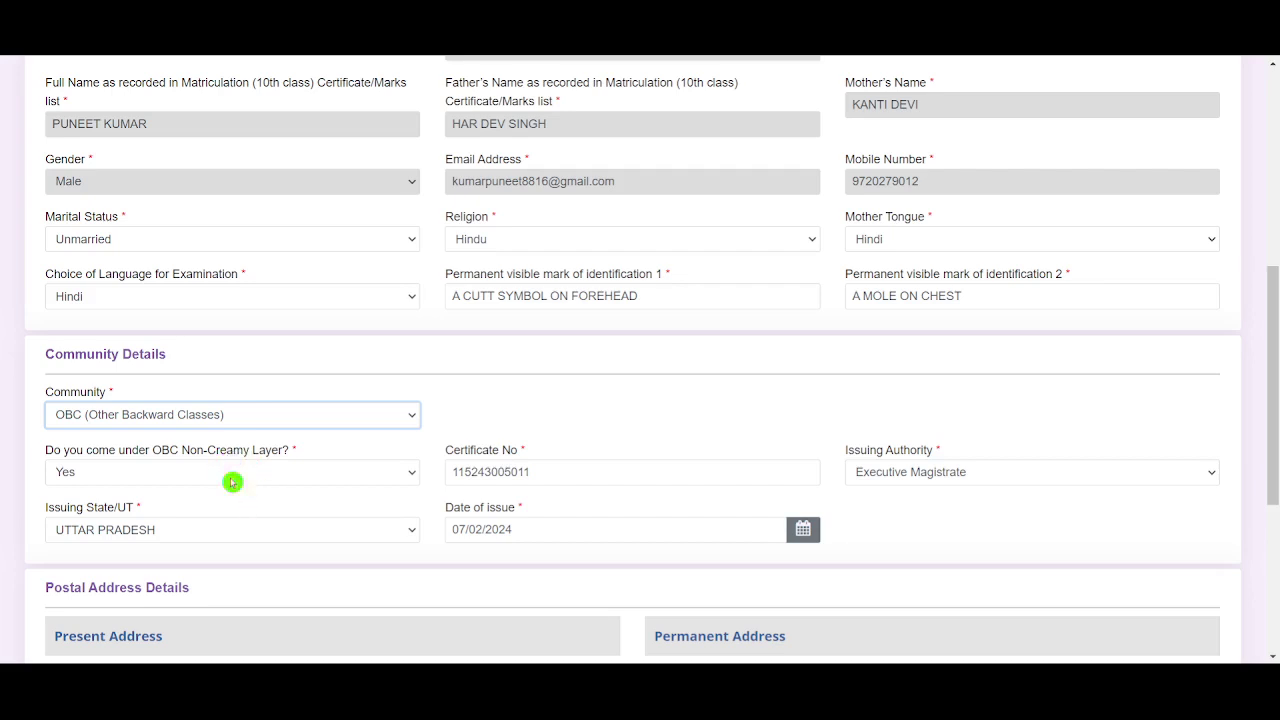
left_click(448, 408)
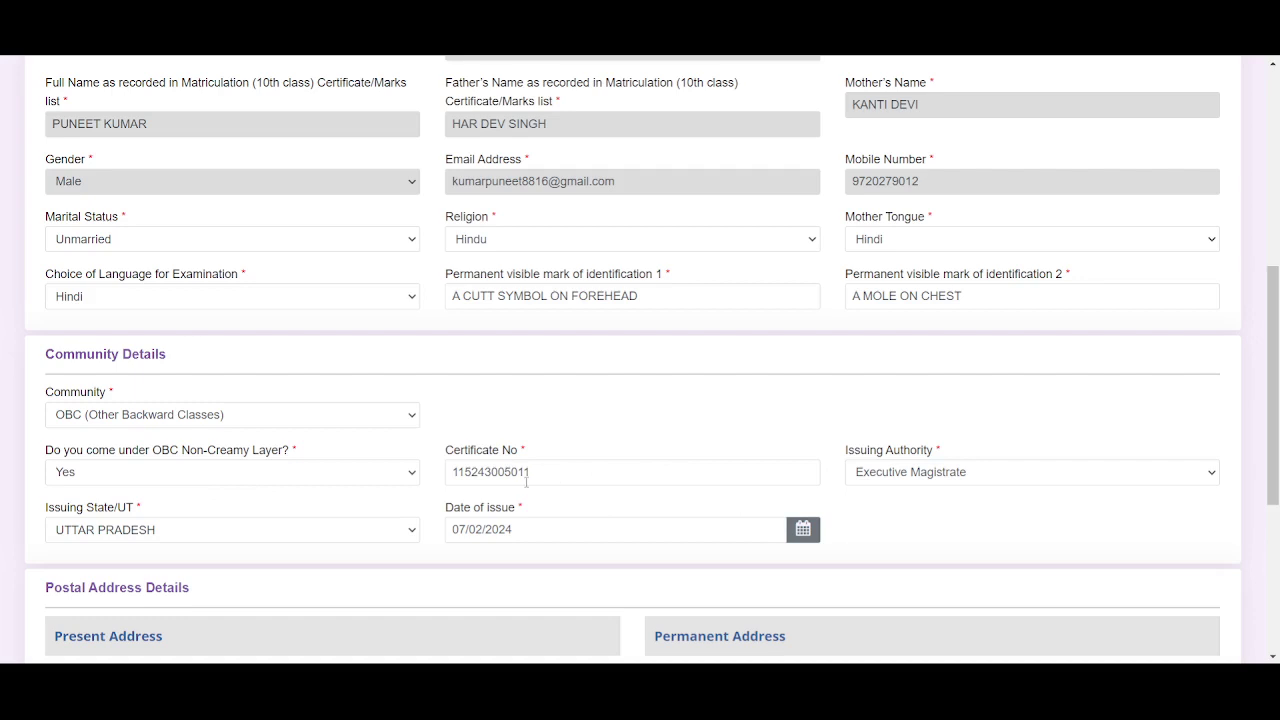
left_click_drag(537, 472, 394, 494)
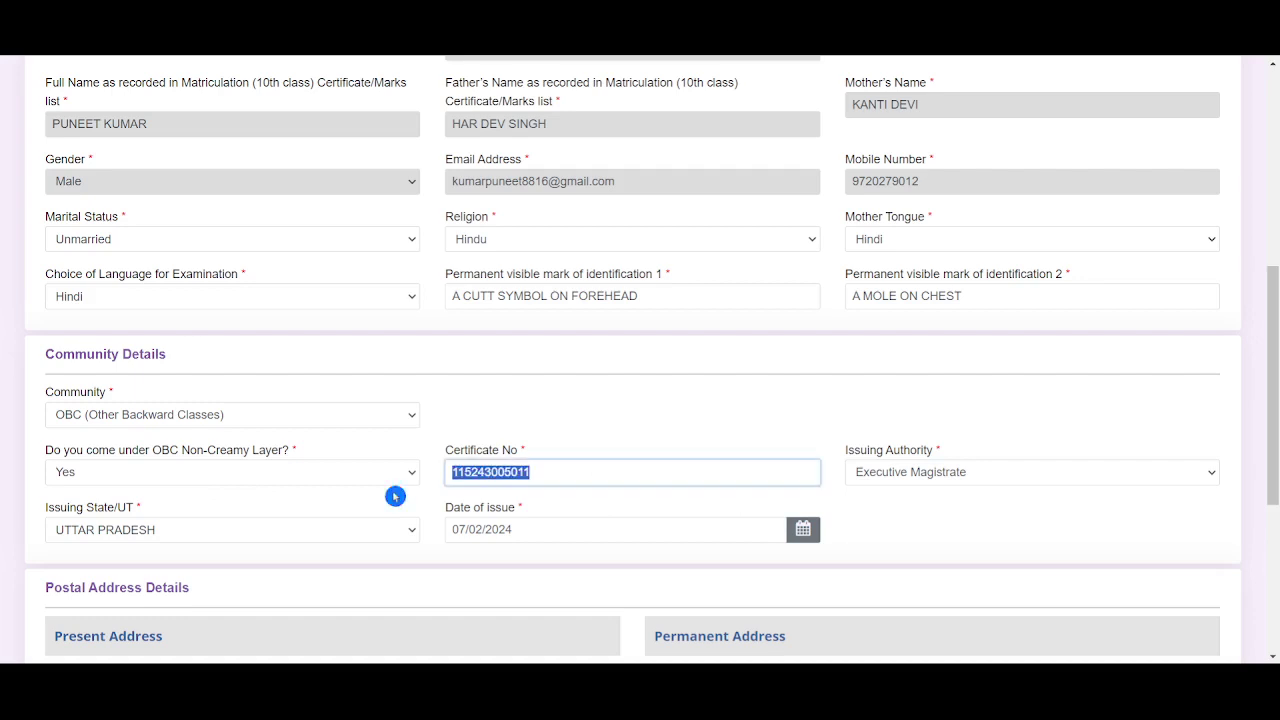
left_click(609, 422)
left_click(1046, 472)
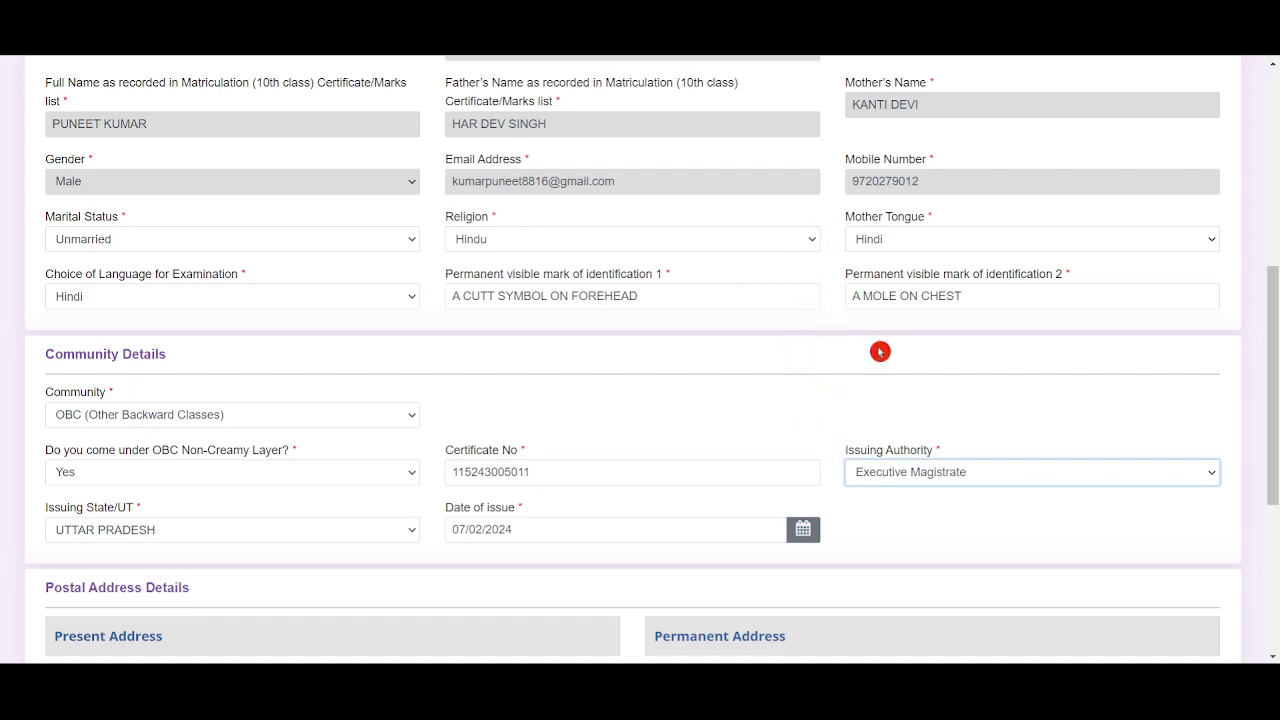
left_click(695, 361)
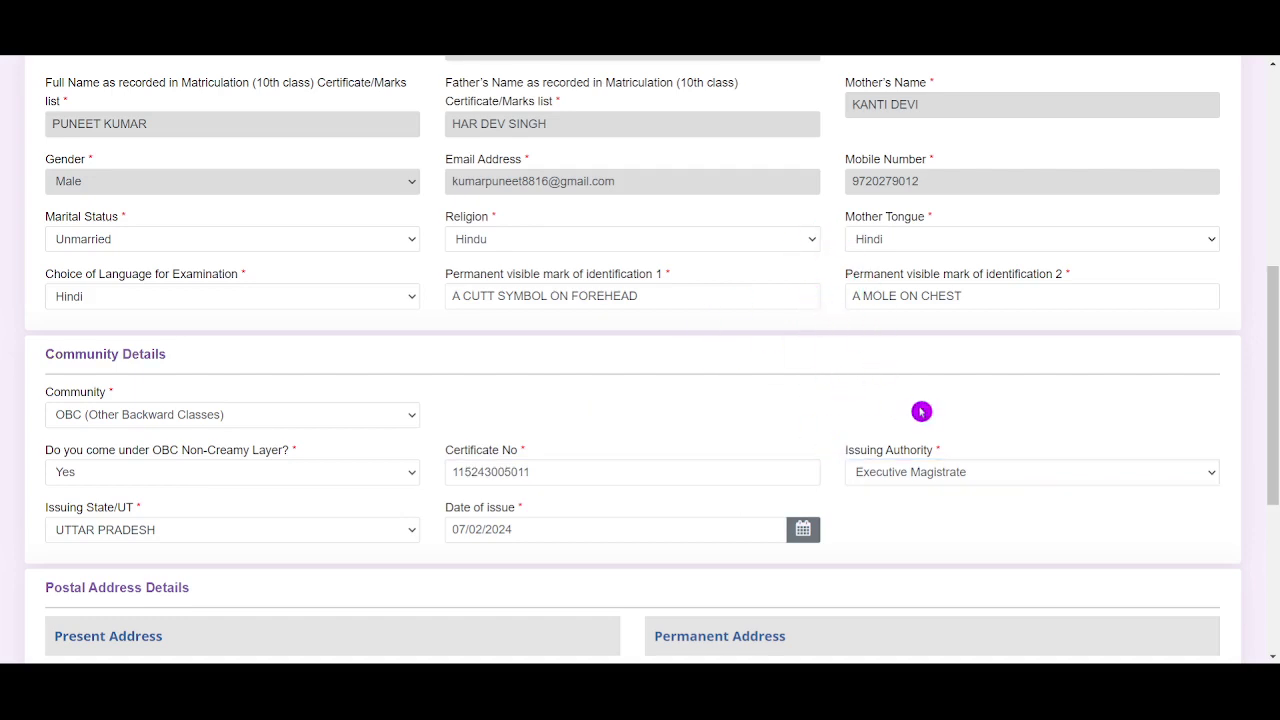
scroll(921, 408, "down", 2)
left_click(278, 363)
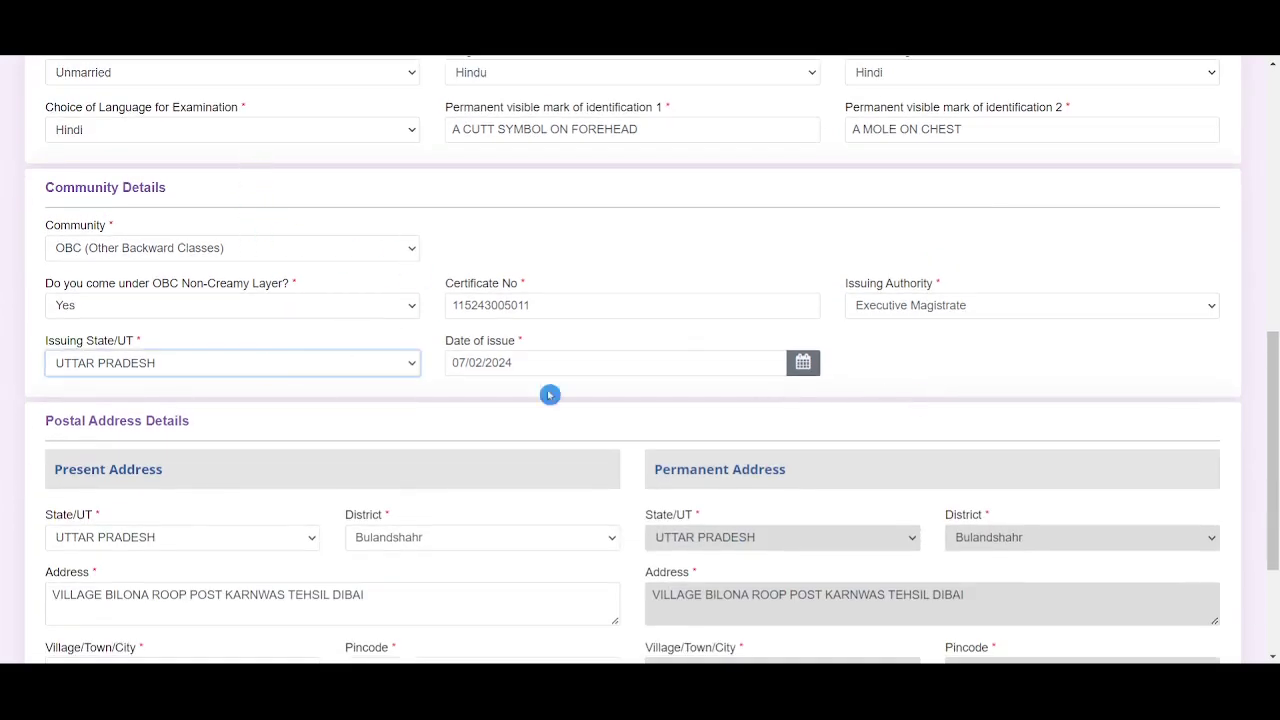
left_click(651, 248)
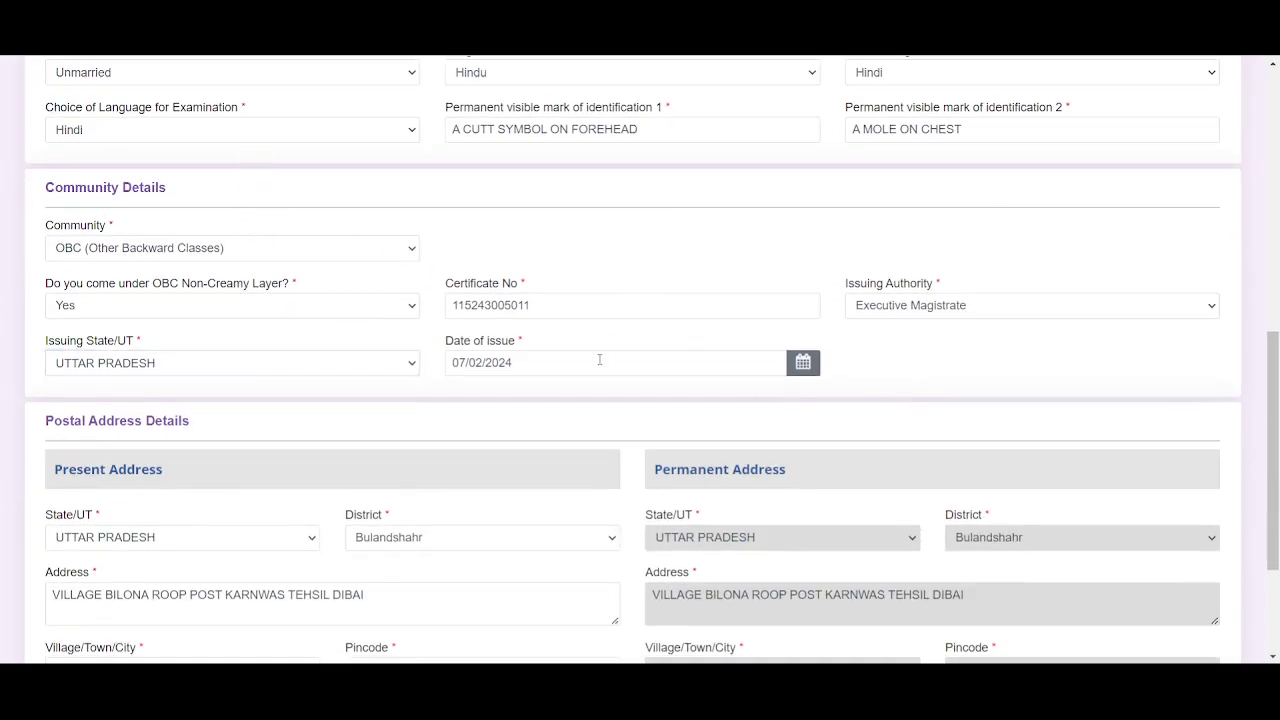
left_click(802, 362)
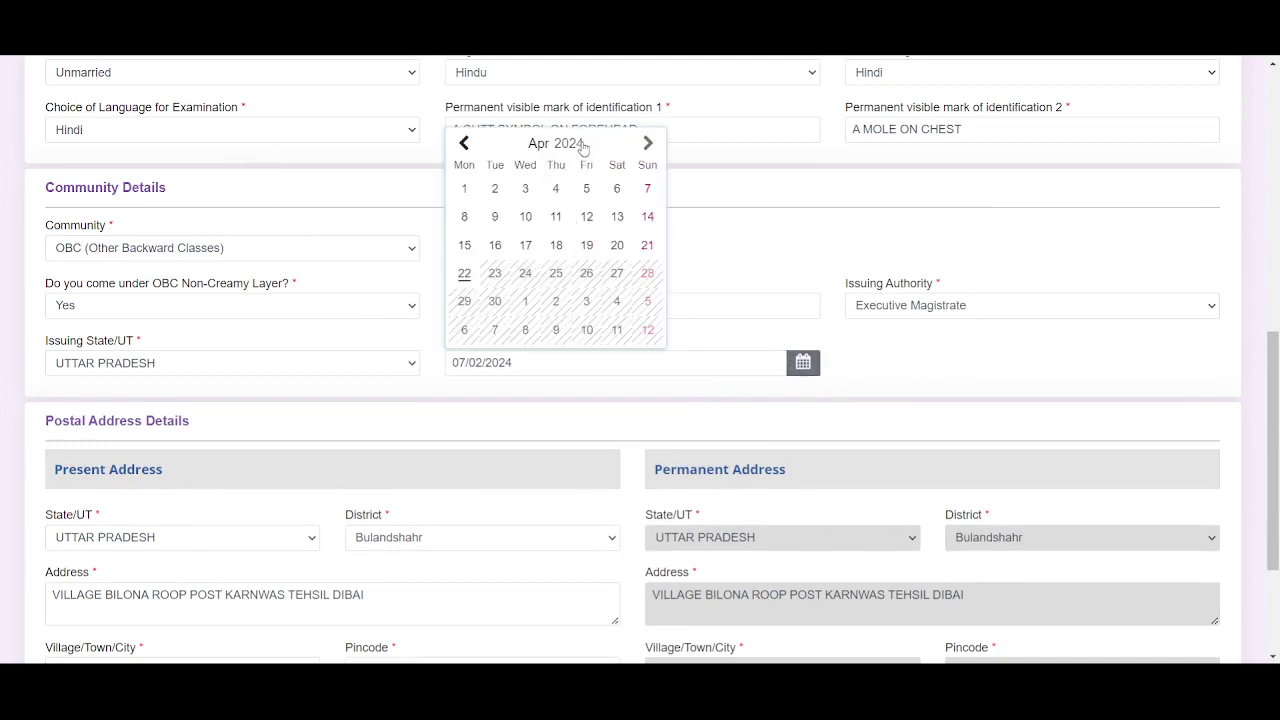
left_click(834, 246)
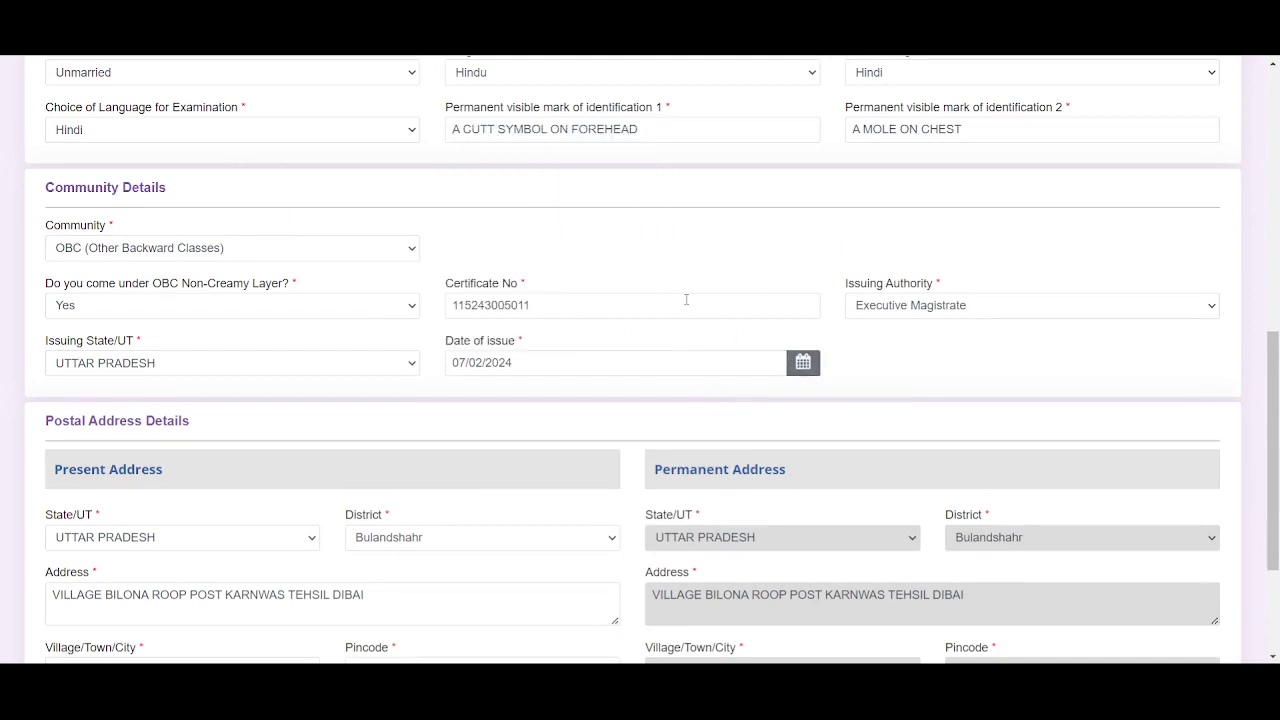
scroll(557, 389, "down", 2)
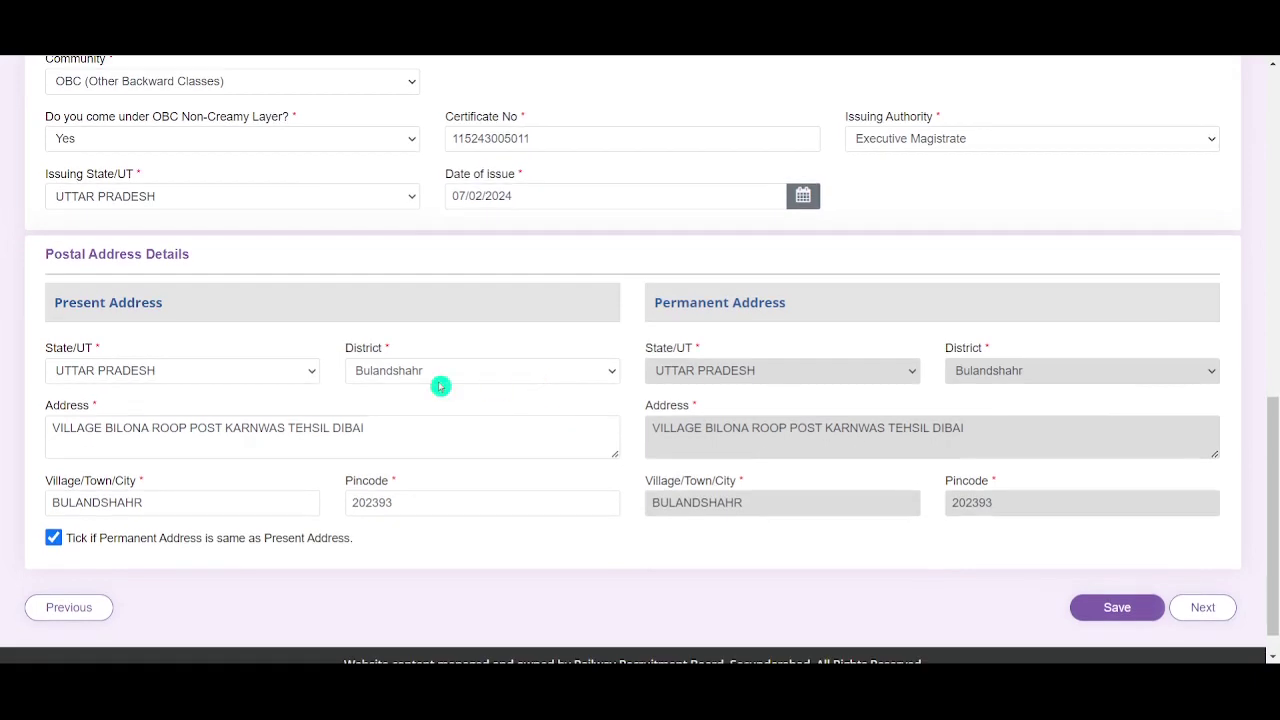
Review the present address state, district, address text and village/town/city
left_click(247, 377)
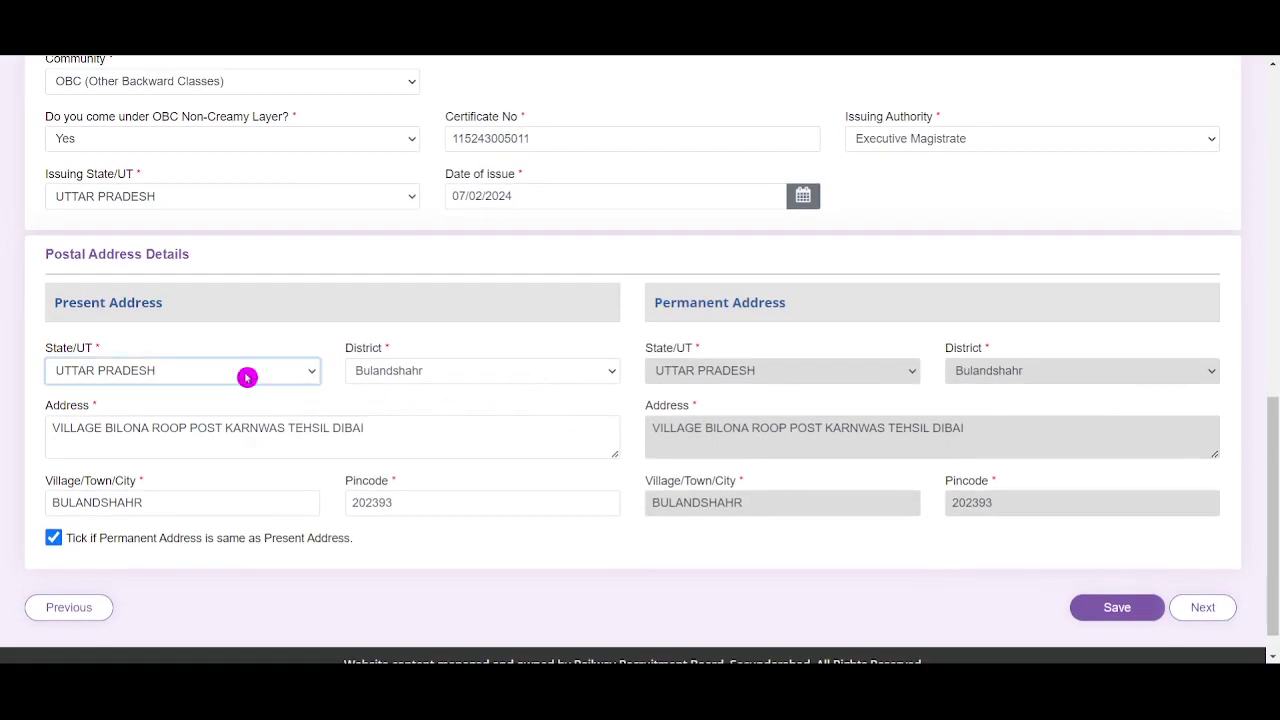
left_click(436, 376)
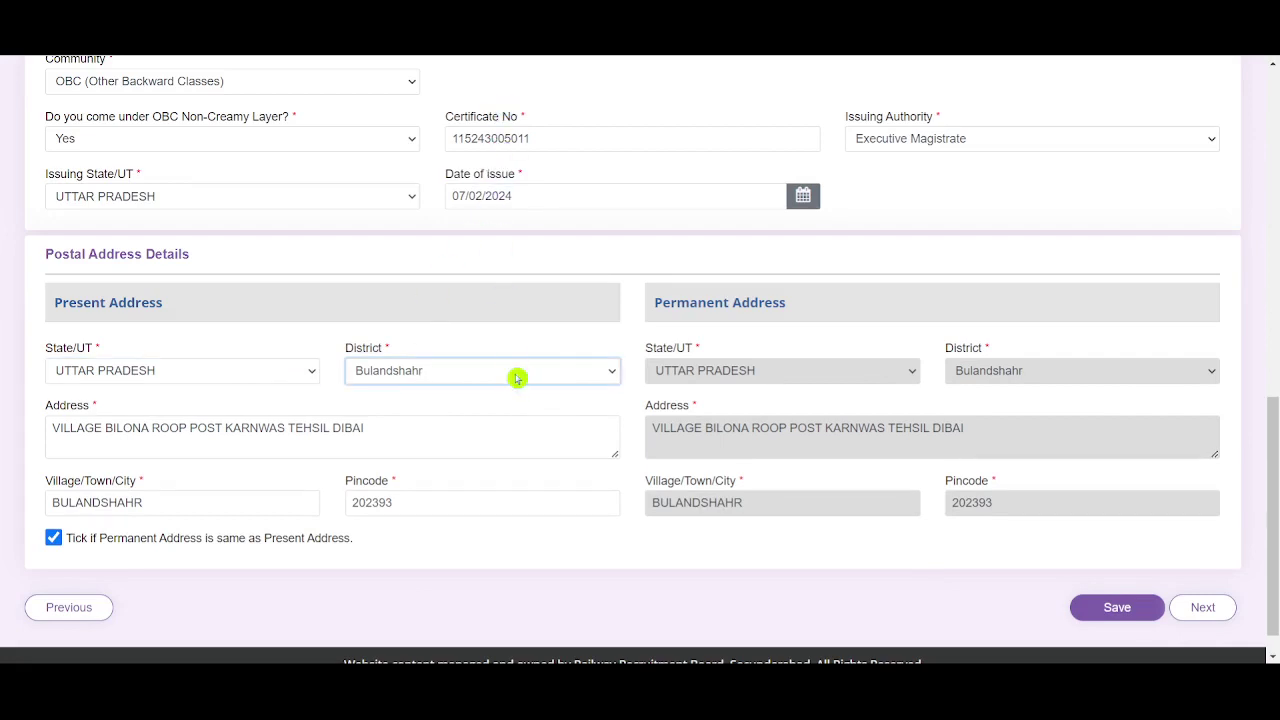
left_click(376, 427)
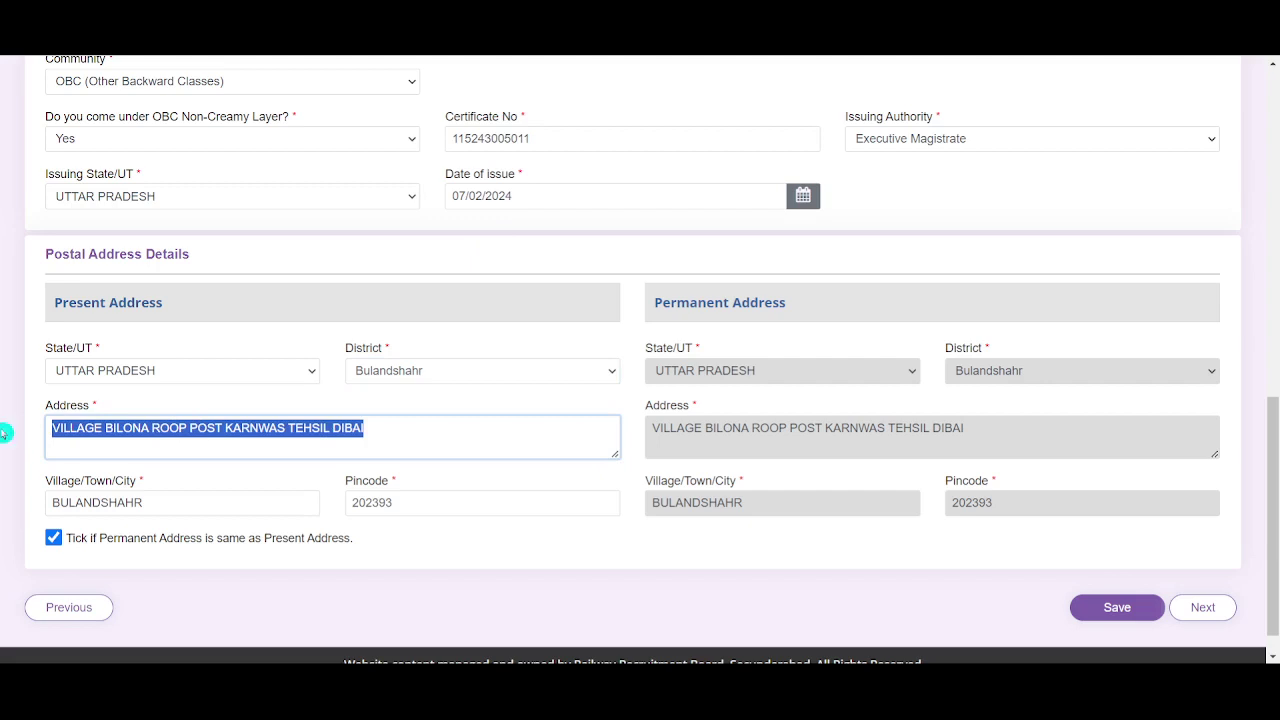
left_click(471, 403)
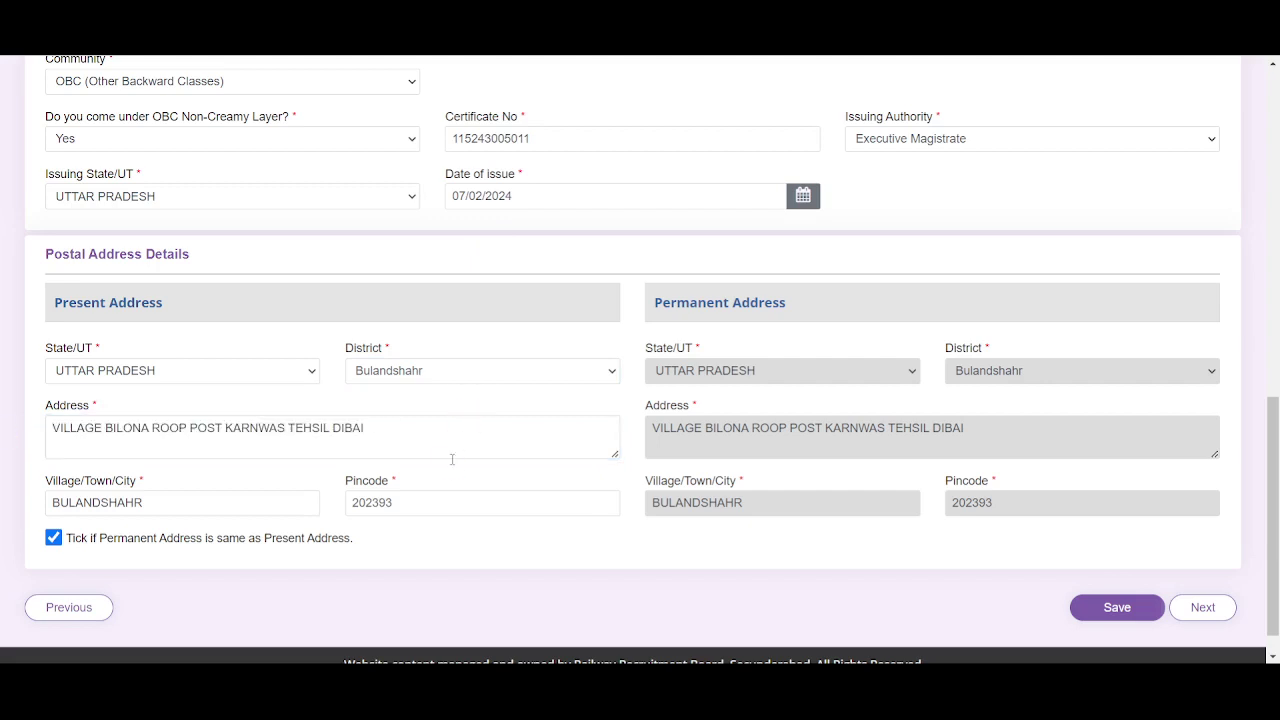
left_click(241, 505)
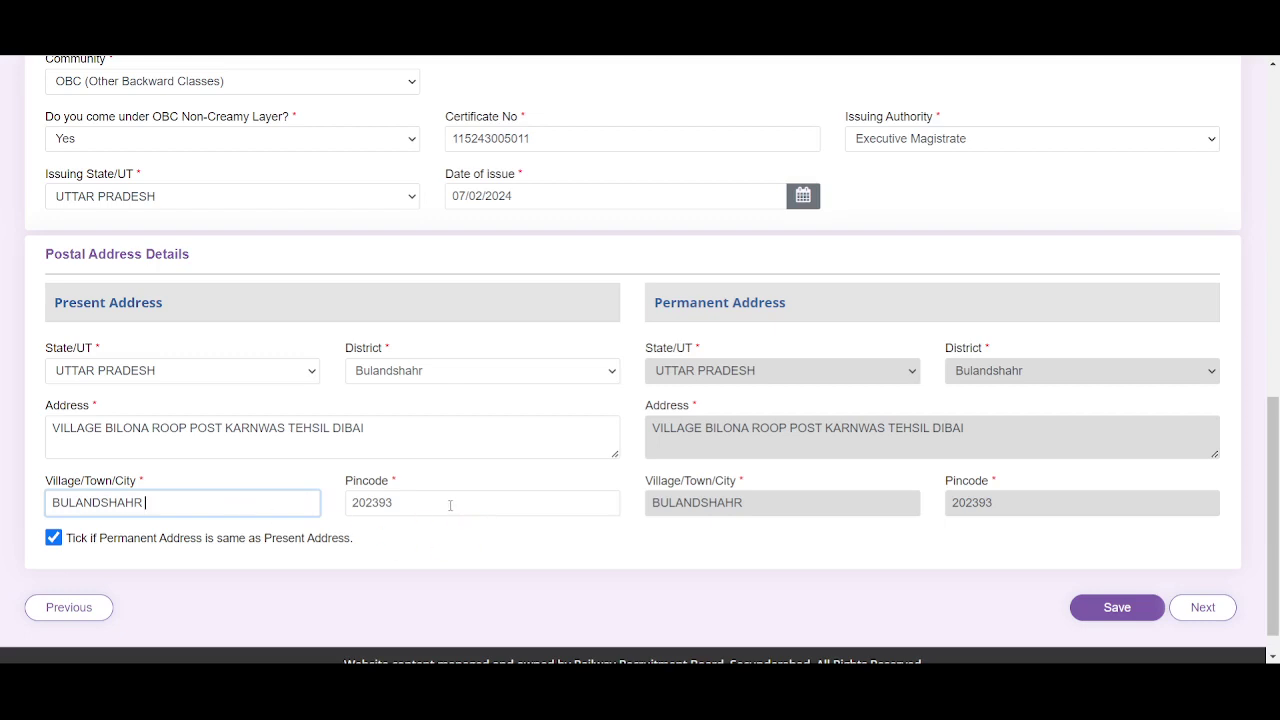
Re-tick 'Permanent Address is same as Present Address' and save the address details
left_click(53, 537)
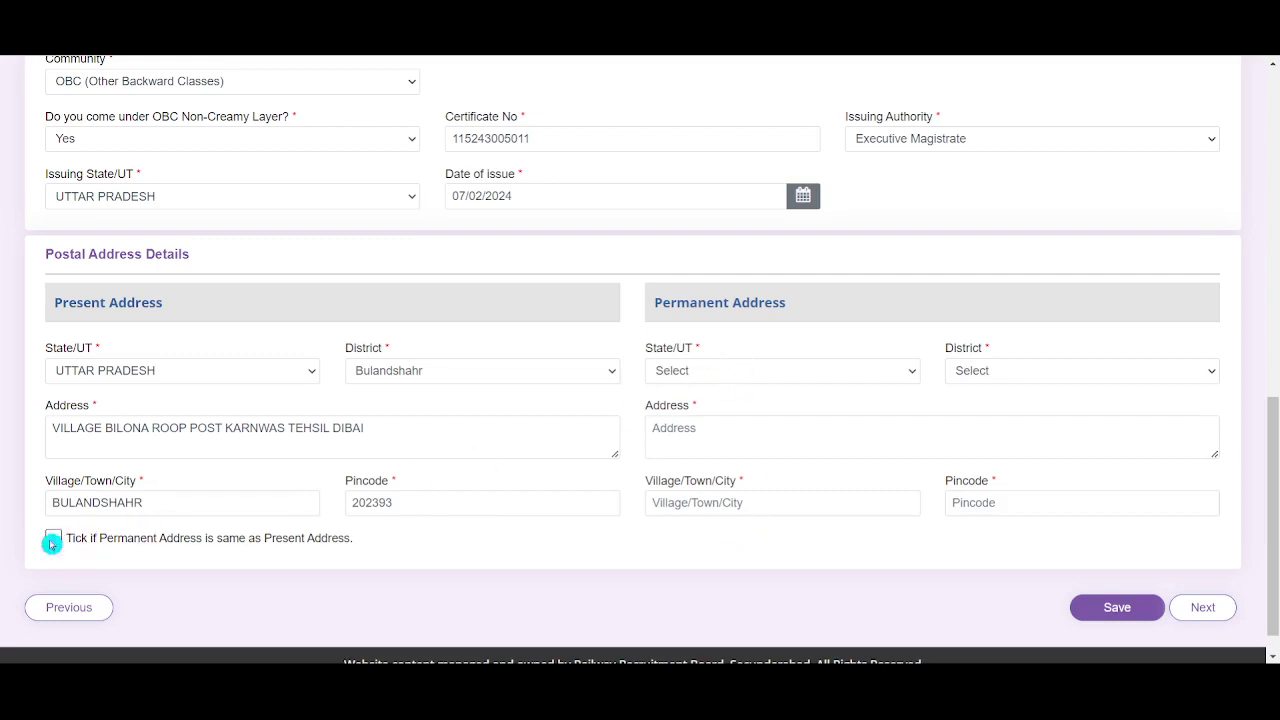
left_click(51, 541)
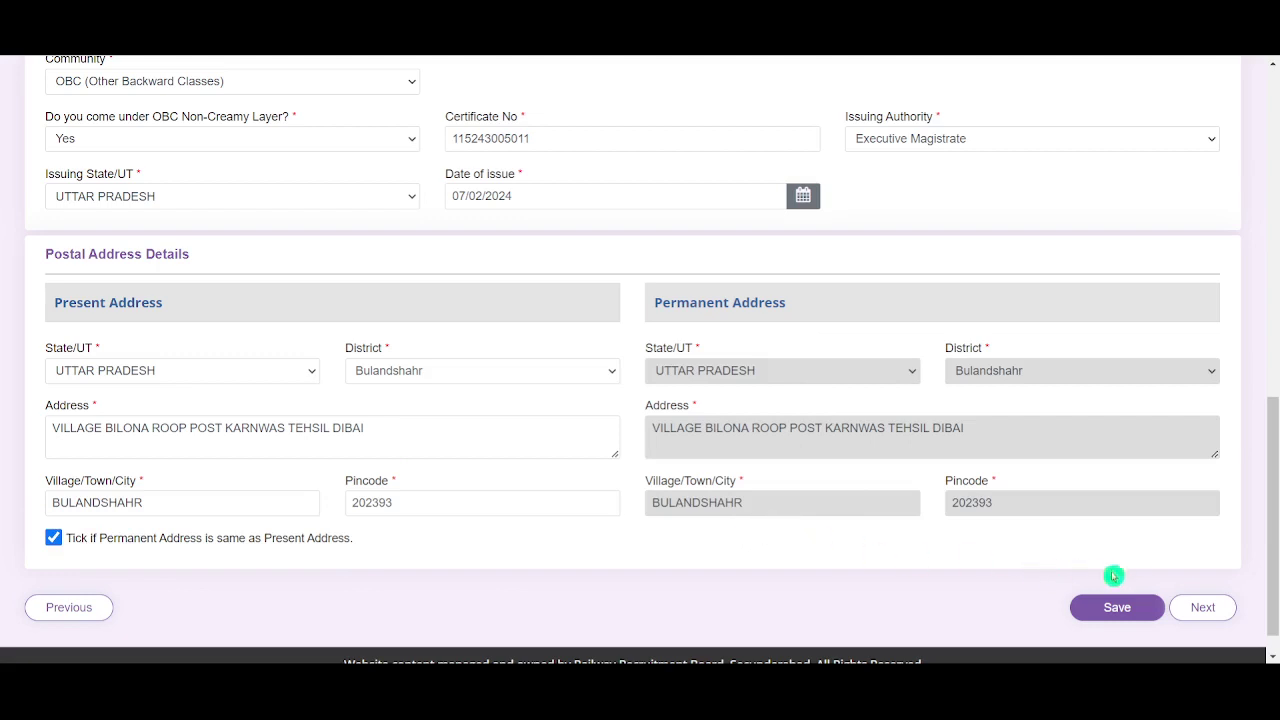
left_click(1115, 615)
left_click(1122, 614)
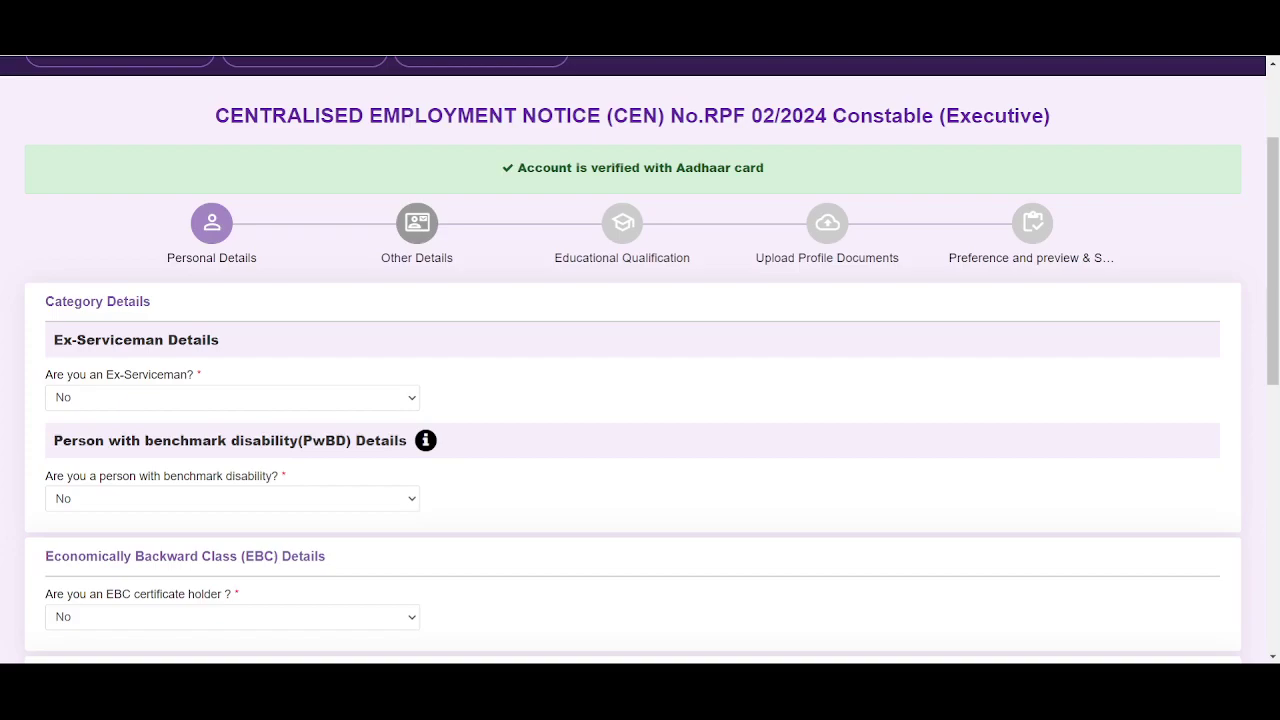
Keep Ex-Serviceman at No, and after trying Yes for PwBD, set benchmark disability back to No
scroll(493, 350, "down", 1)
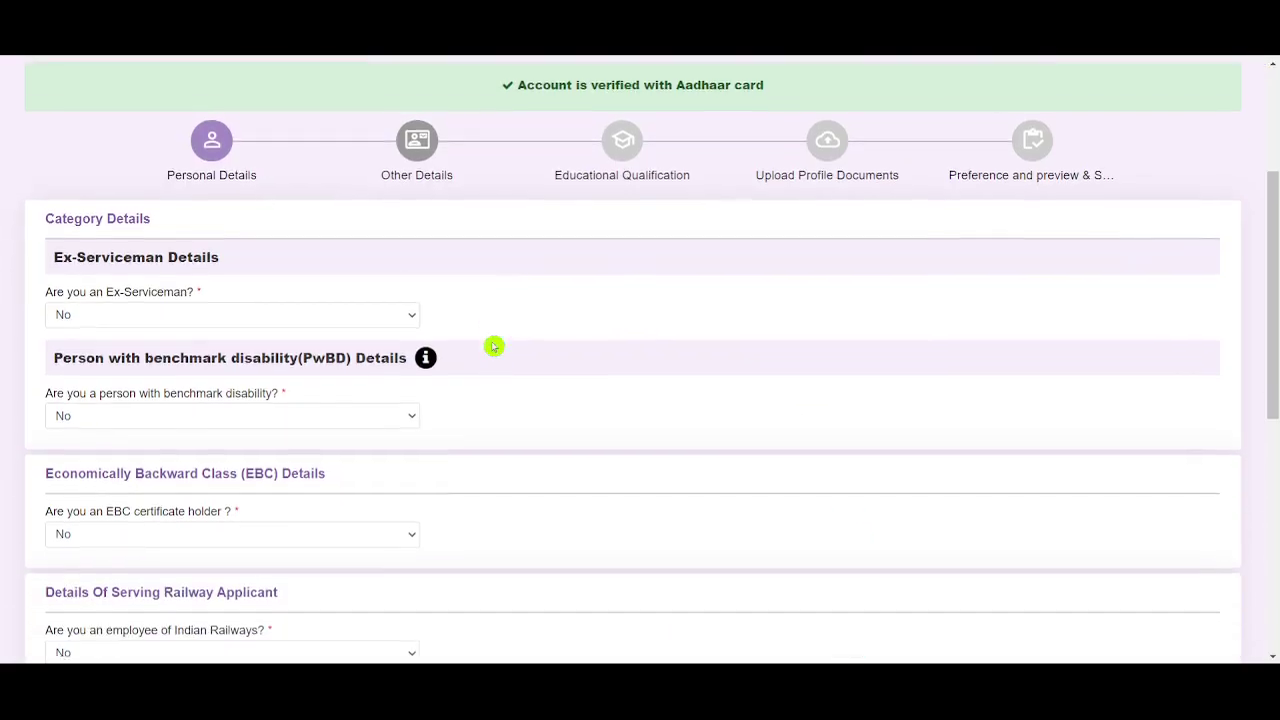
left_click(326, 317)
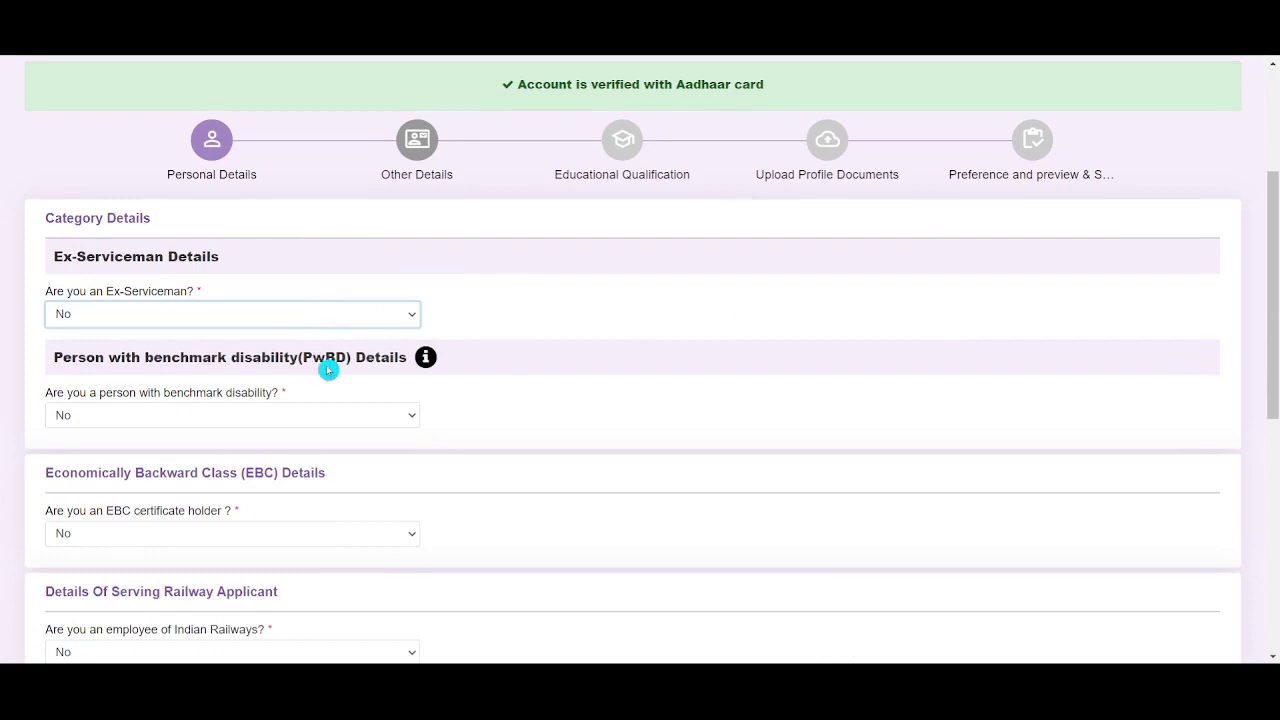
scroll(329, 370, "down", 2)
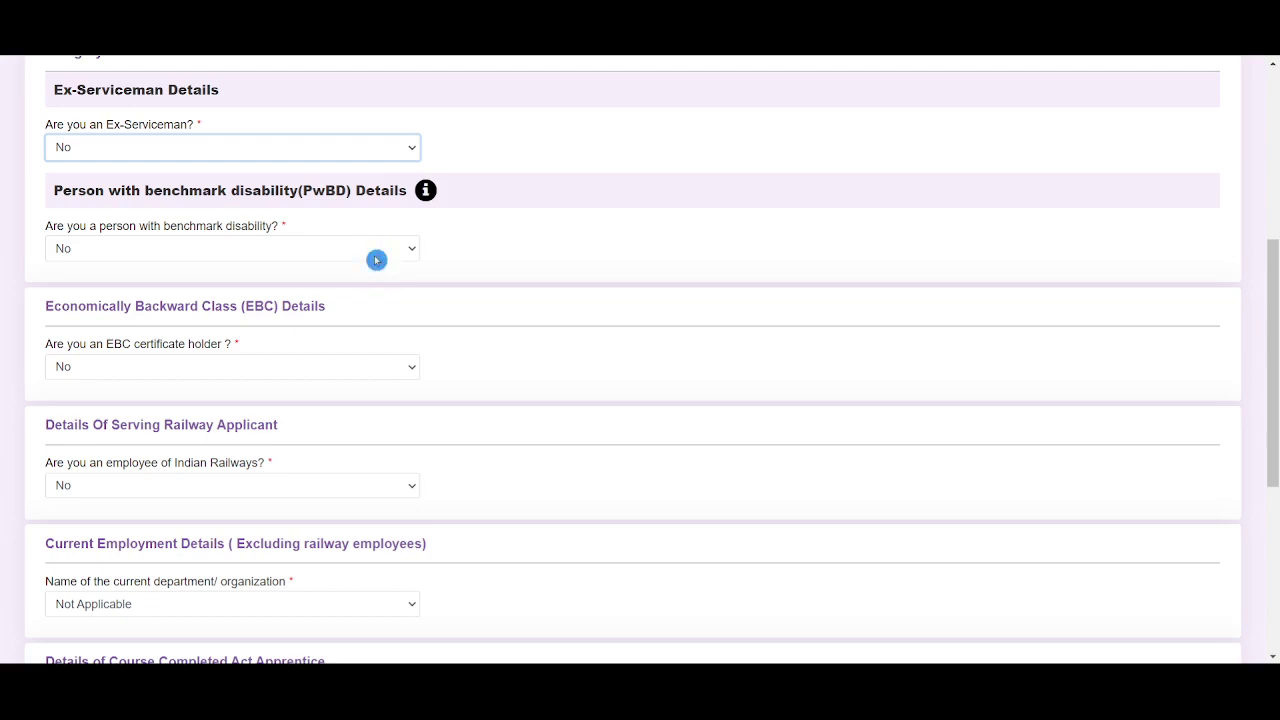
left_click(376, 259)
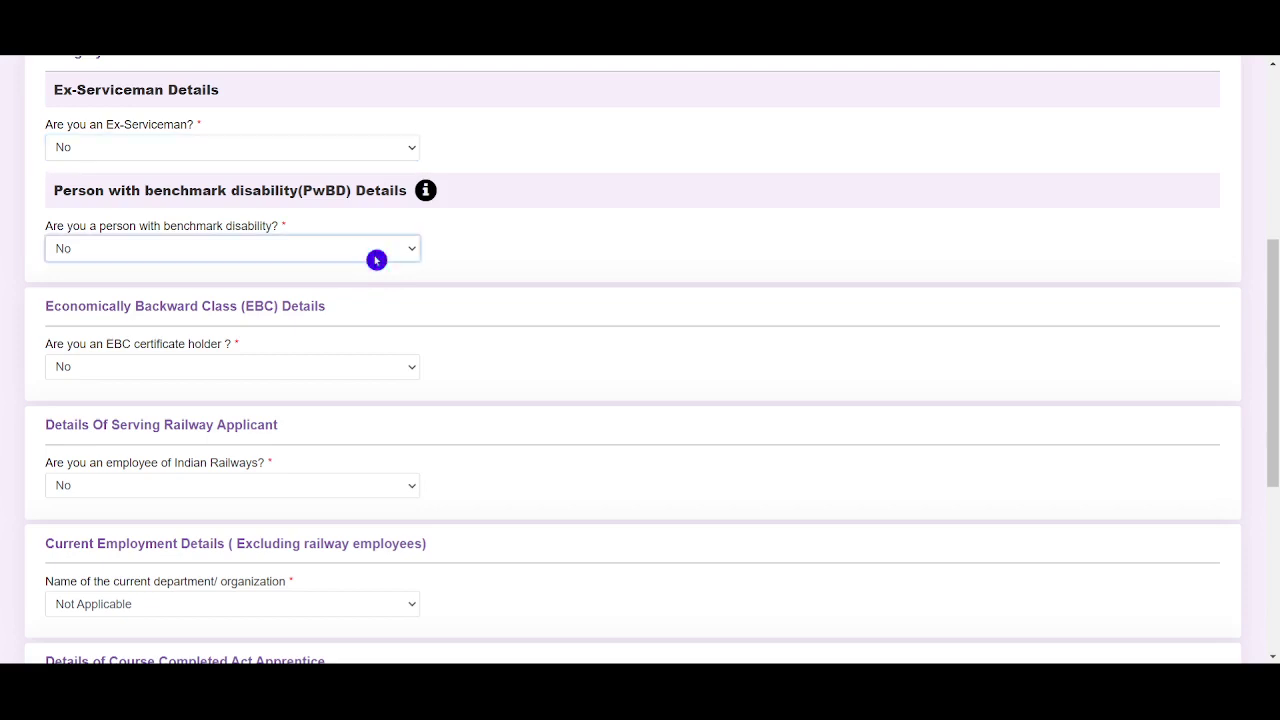
left_click(363, 291)
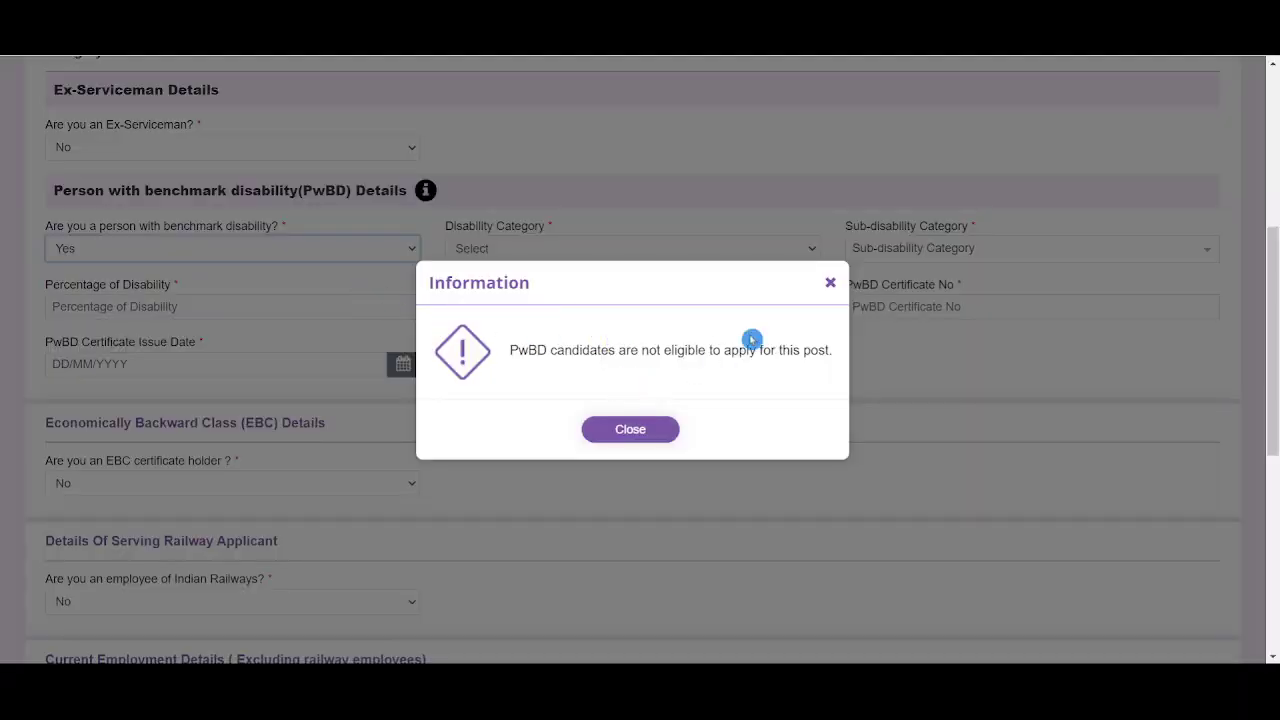
left_click(830, 282)
left_click(277, 257)
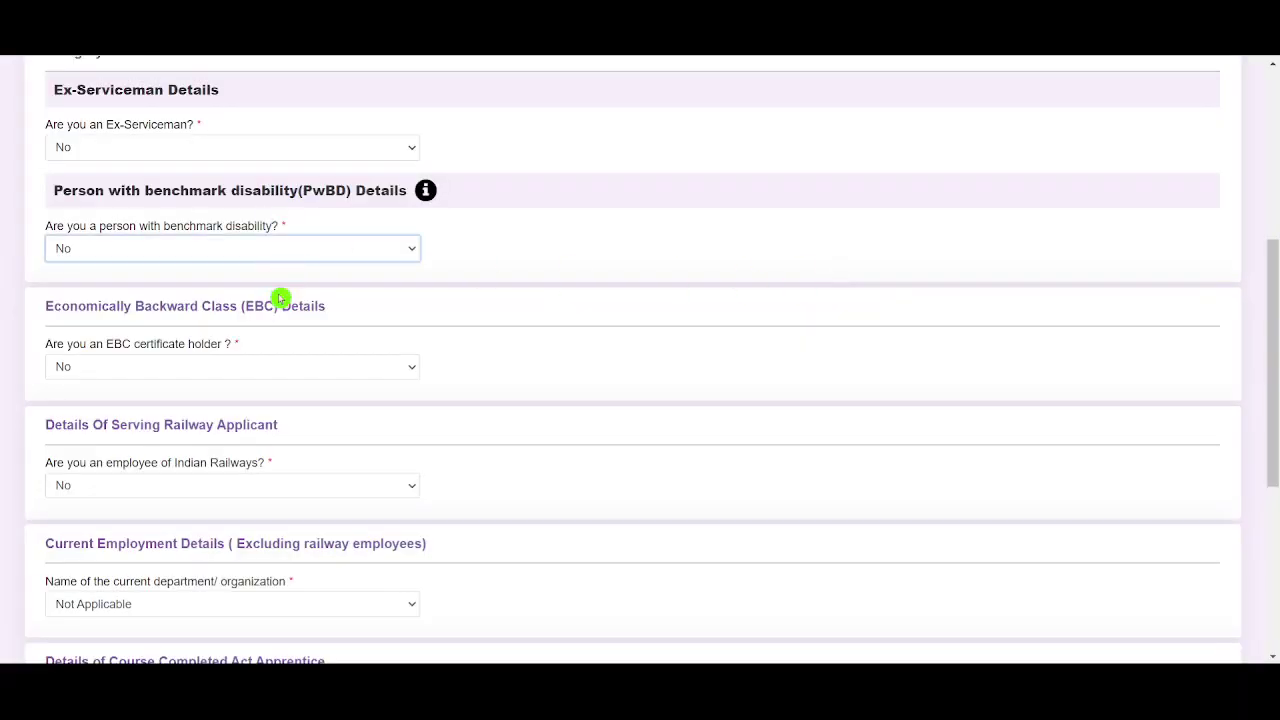
Try Yes for EBC certificate holder, close its notice, and set it back to No
scroll(495, 249, "down", 1)
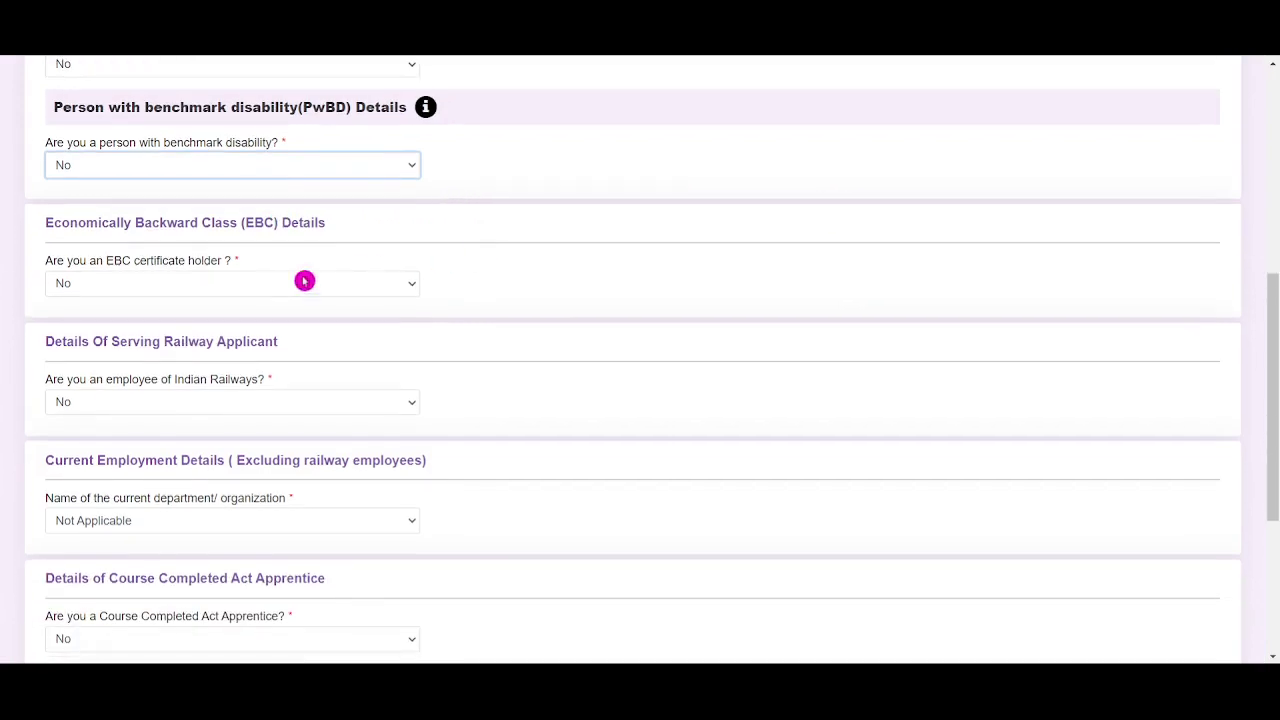
left_click(296, 292)
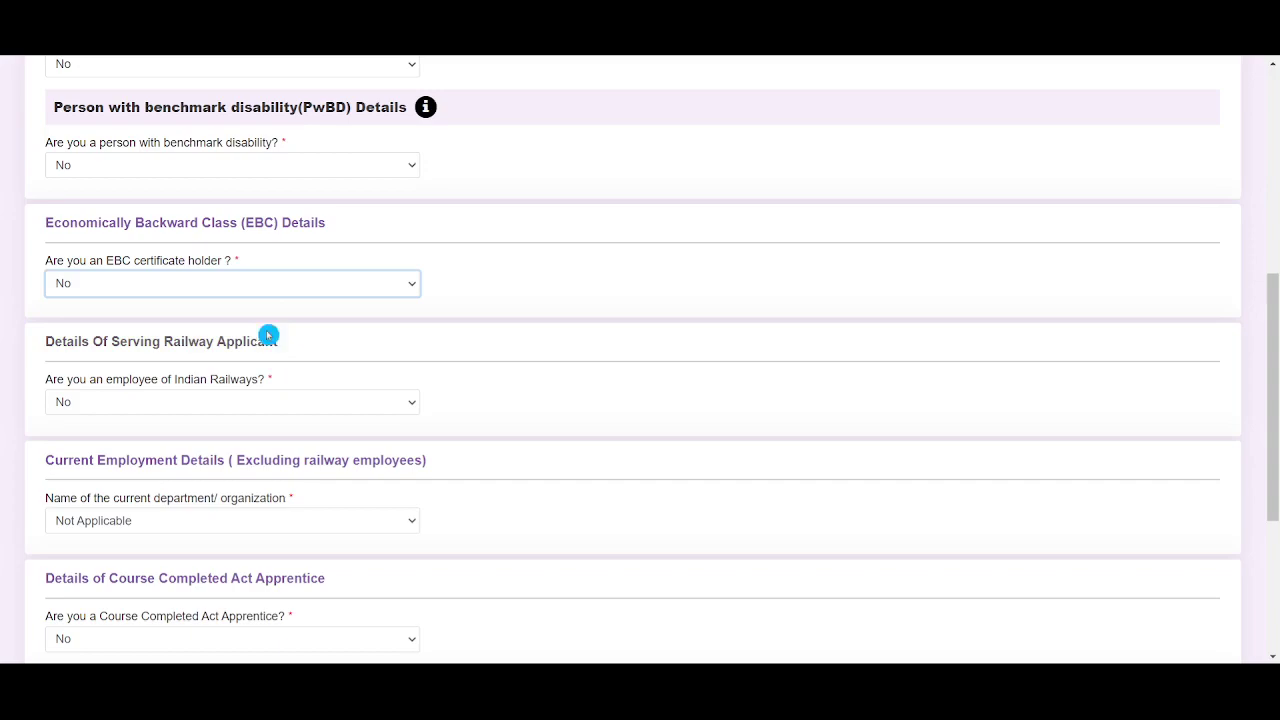
left_click(268, 322)
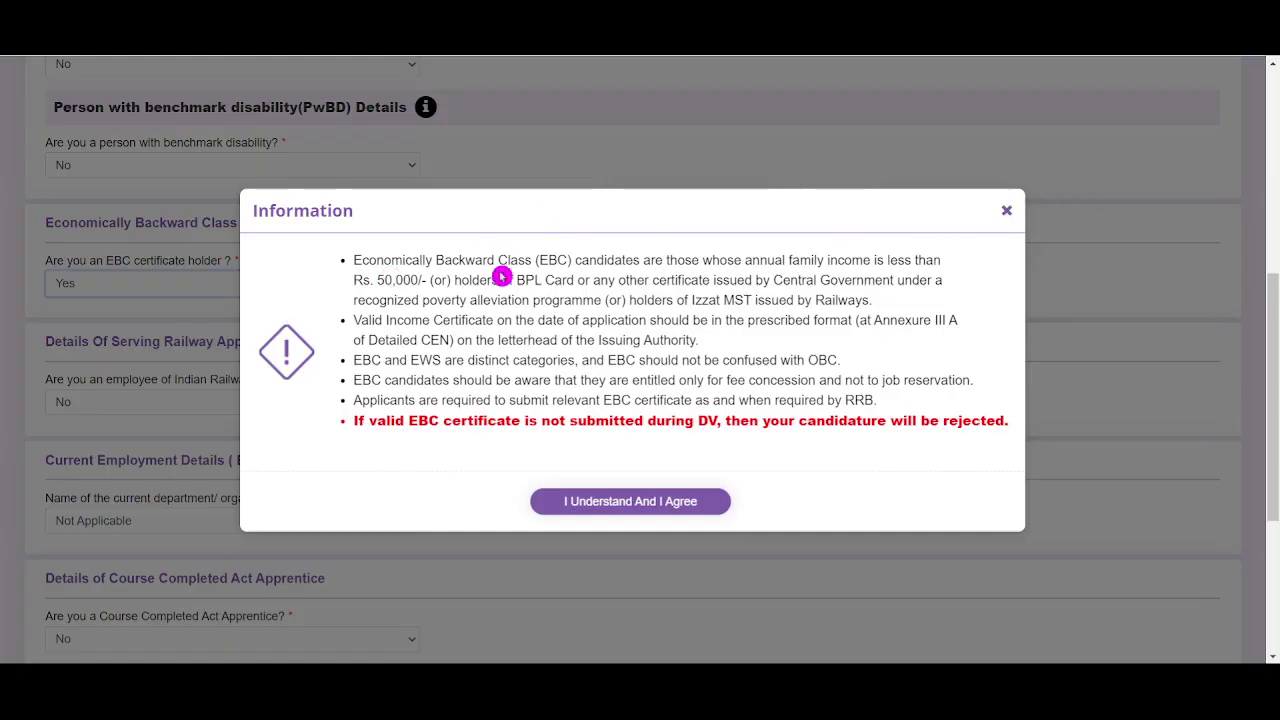
left_click(1001, 216)
left_click(1007, 212)
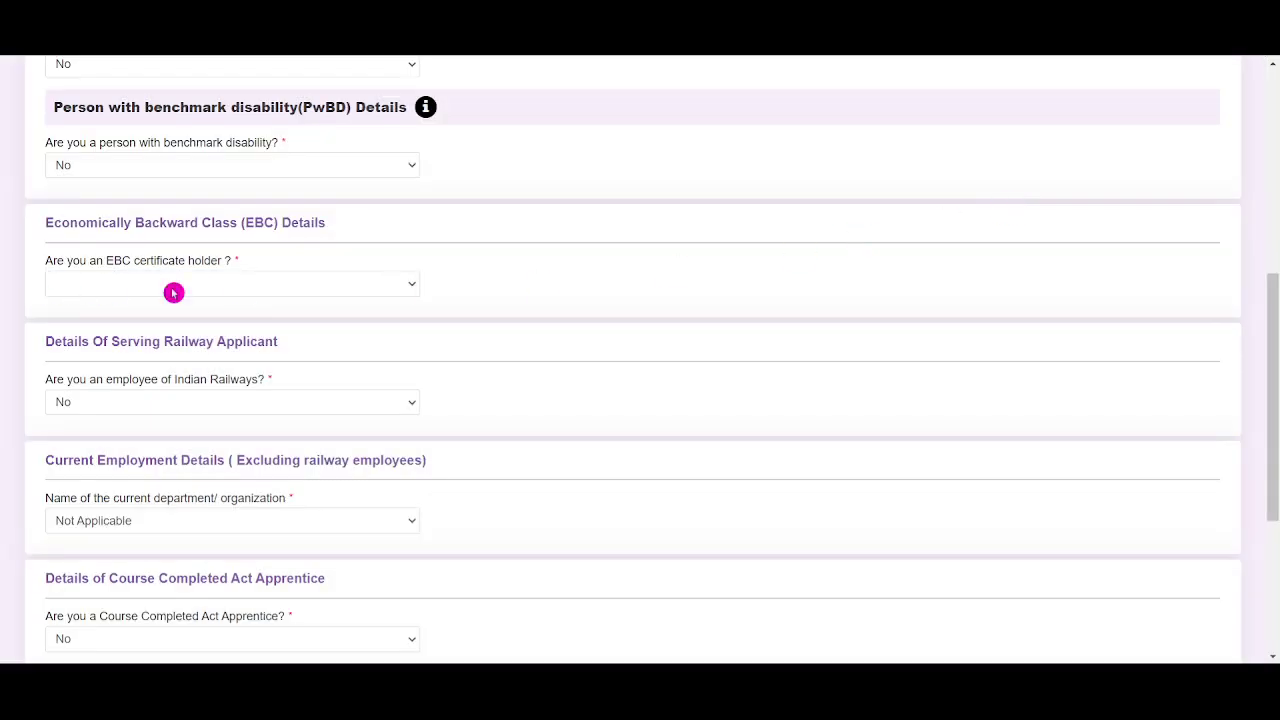
left_click(251, 285)
left_click(332, 316)
Try Yes for Indian Railways employee, then set the answer back to No
scroll(362, 306, "down", 1)
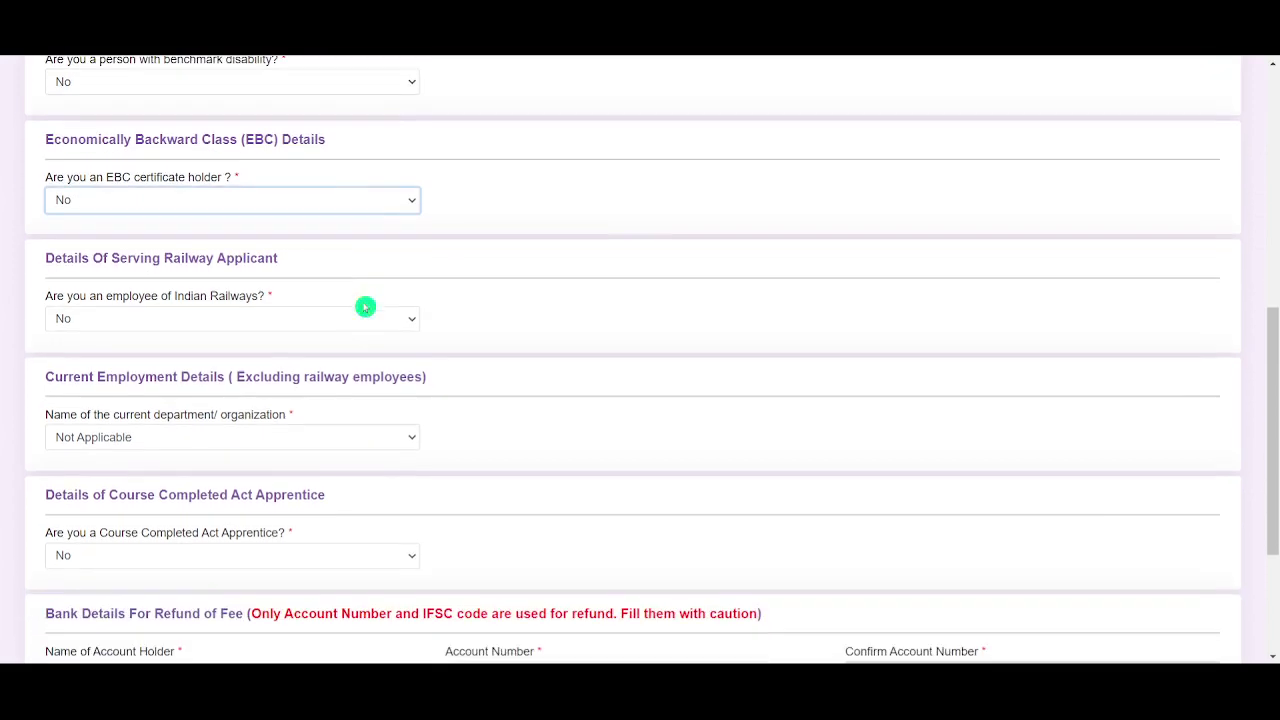
left_click(323, 330)
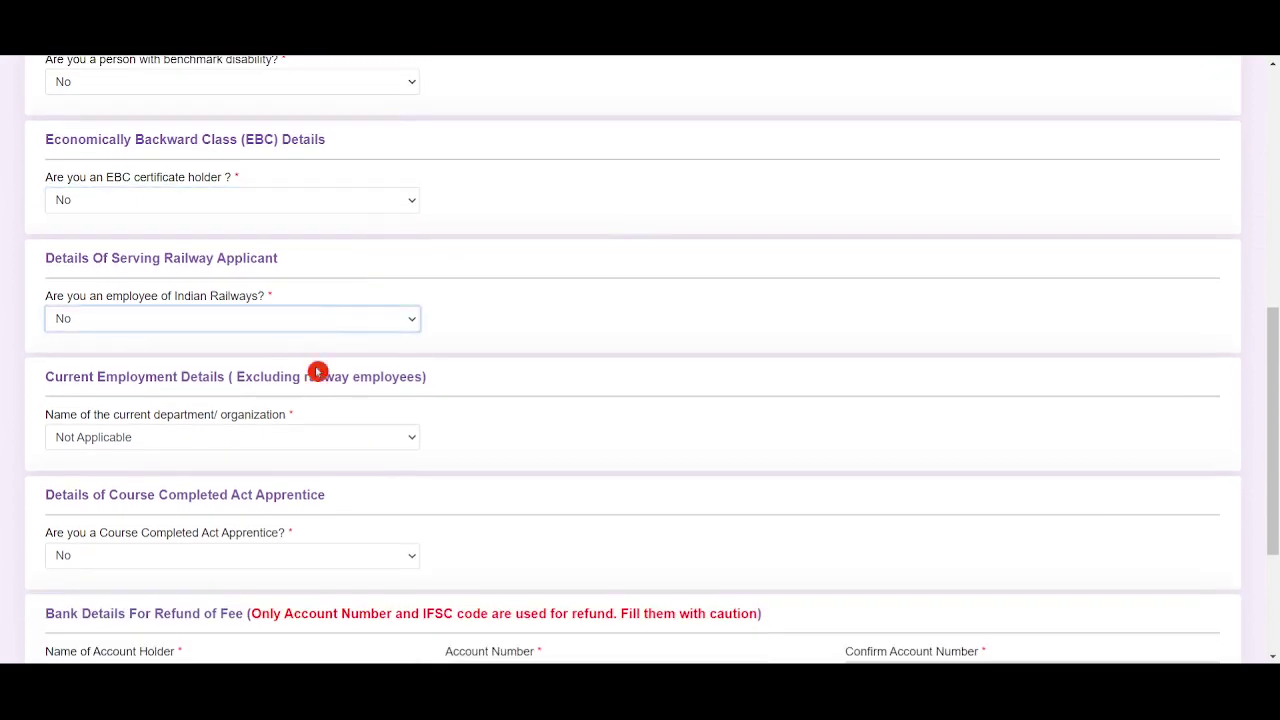
left_click(316, 361)
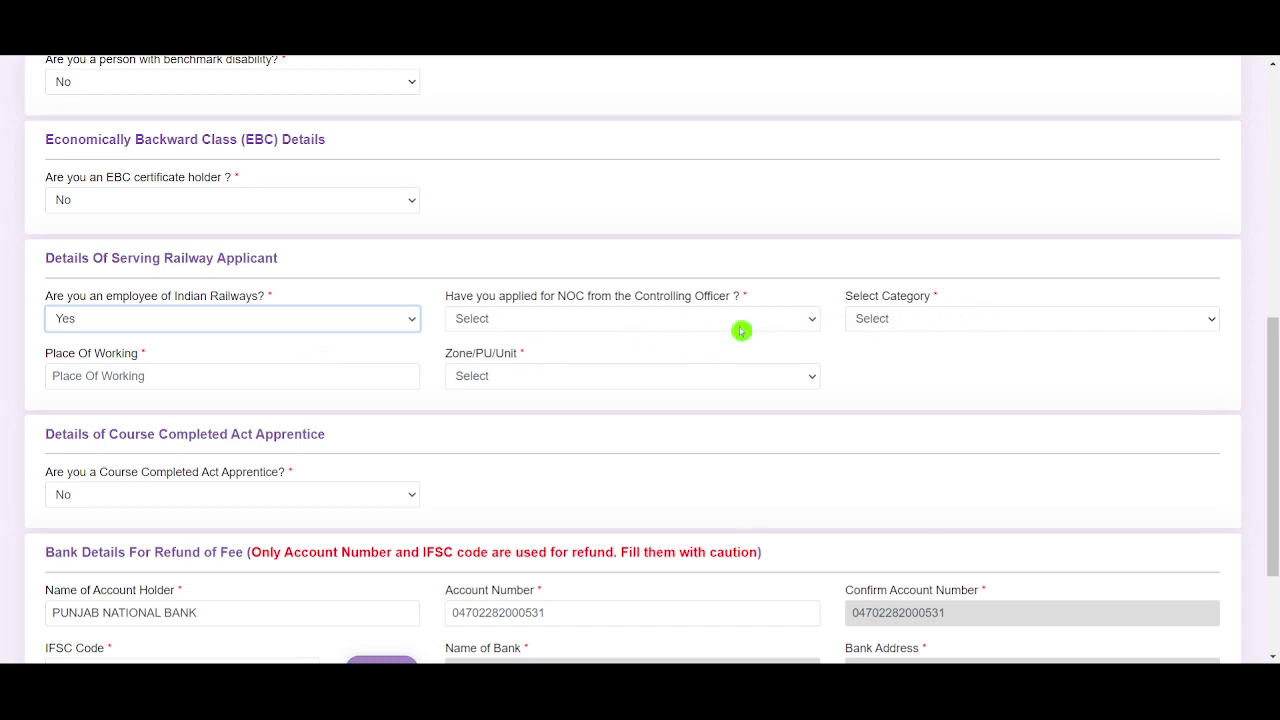
left_click(395, 320)
left_click(266, 366)
scroll(386, 326, "down", 2)
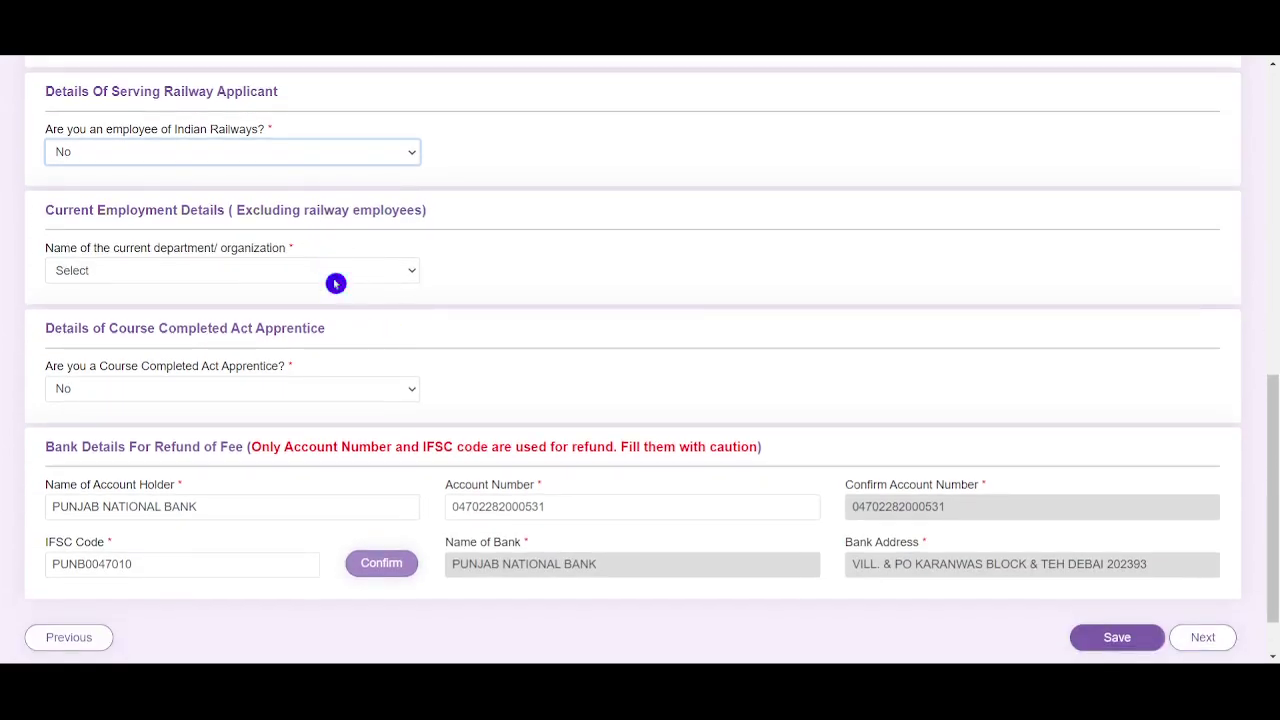
Set current organization to Not Applicable and check Act Apprentice is No
left_click(332, 279)
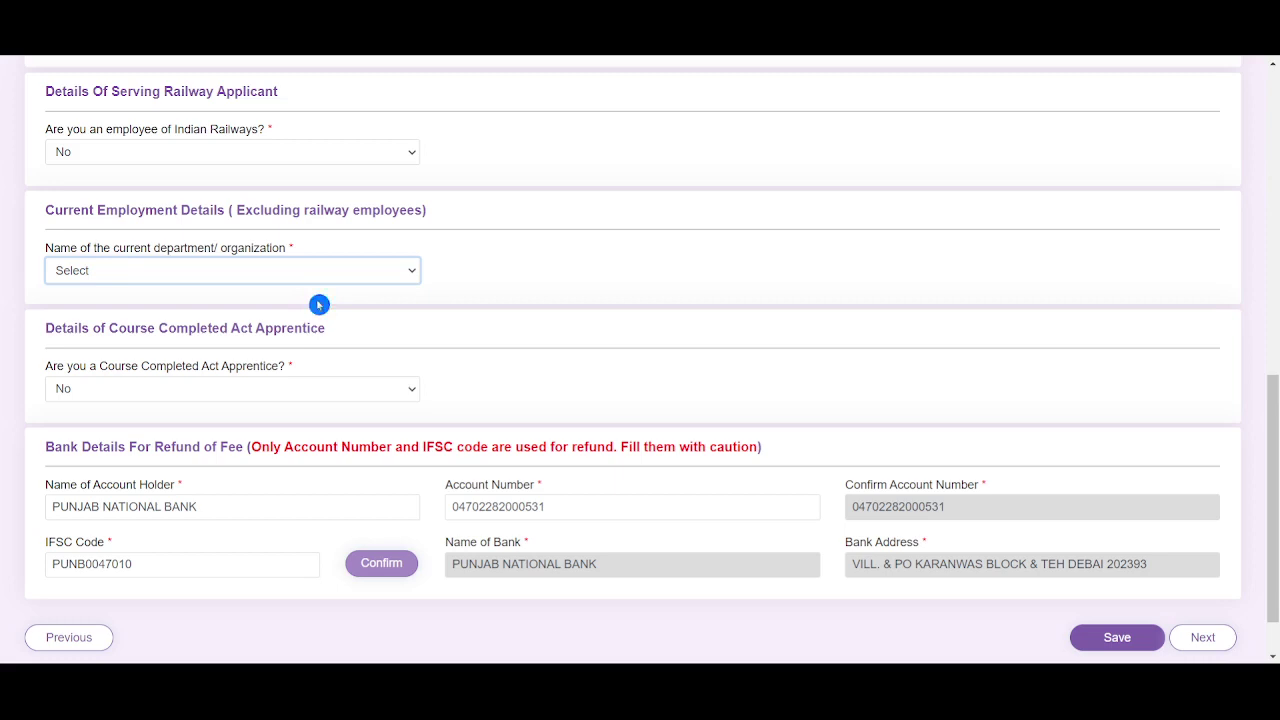
left_click(319, 305)
scroll(420, 285, "down", 1)
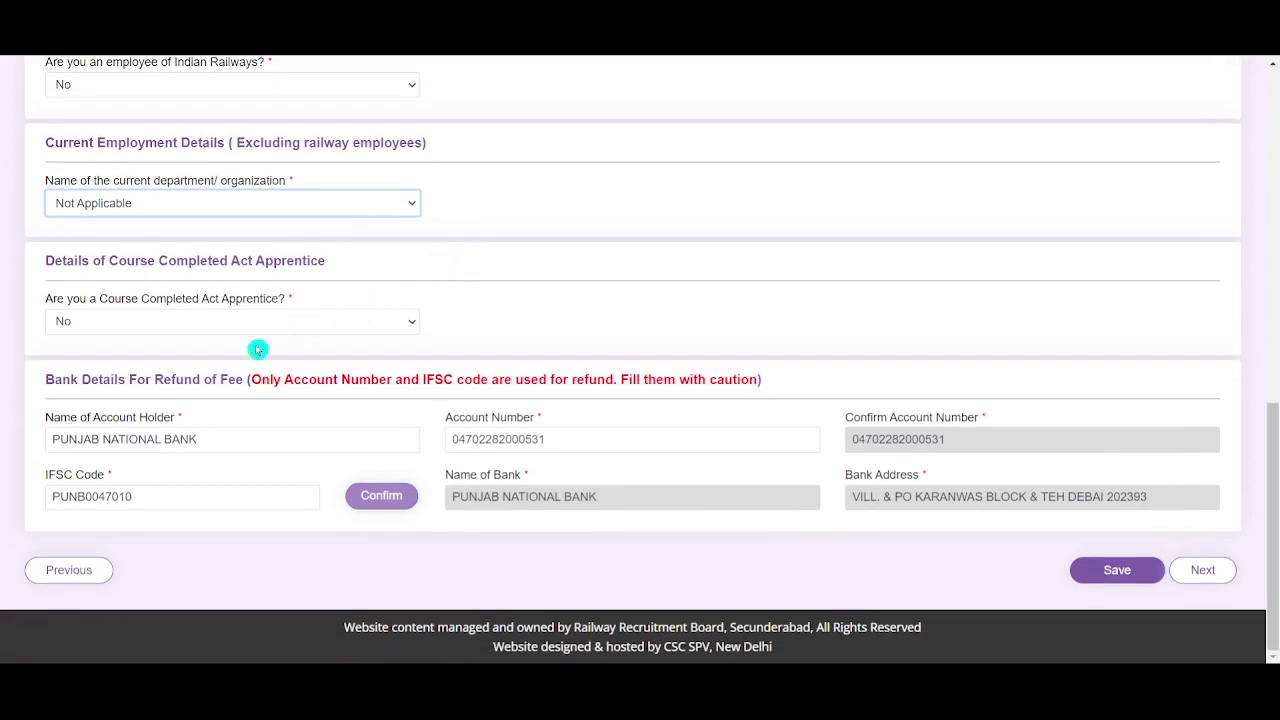
left_click(309, 326)
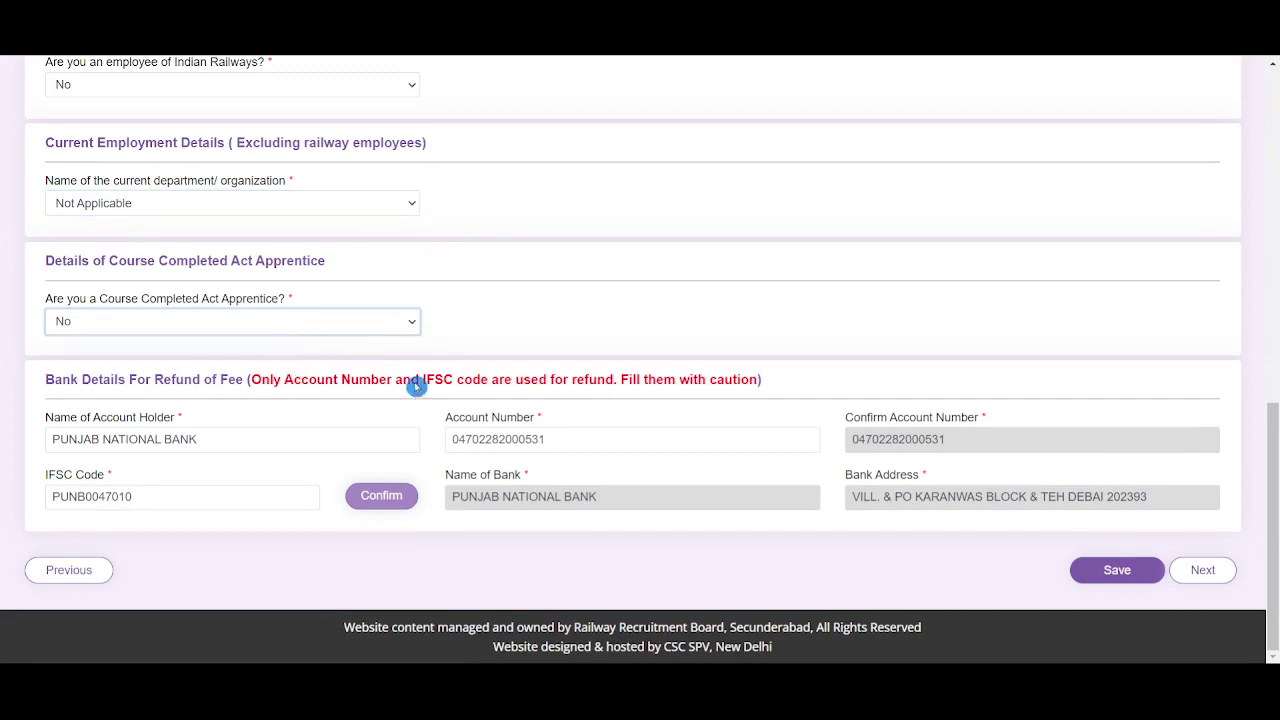
Review the refund account holder name and account number
left_click_drag(215, 440, 50, 440)
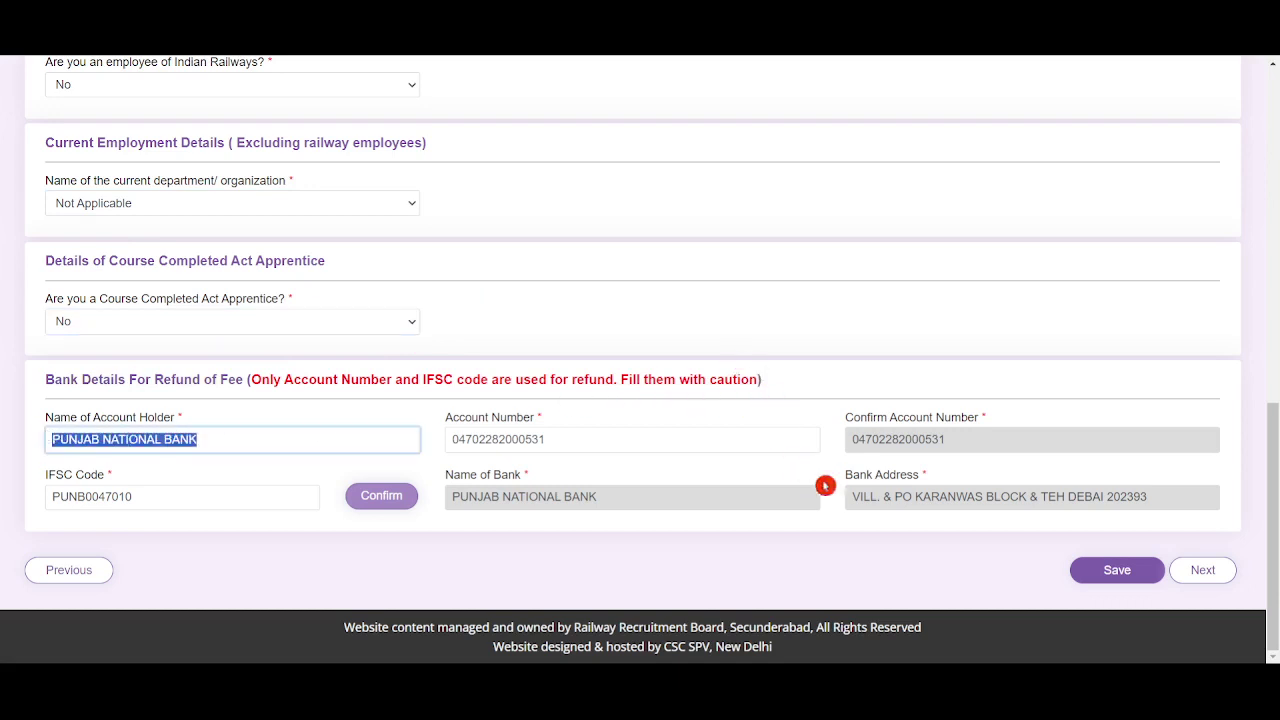
left_click(575, 340)
left_click(584, 437)
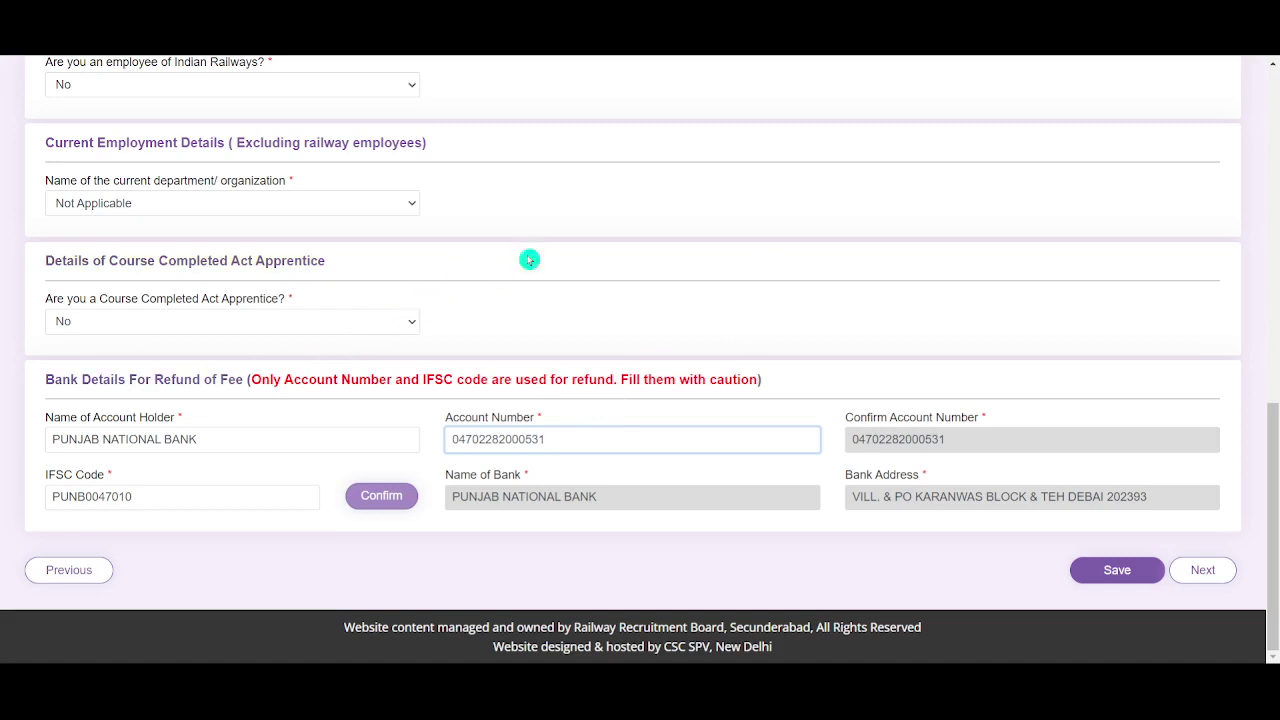
scroll(529, 260, "up", 3)
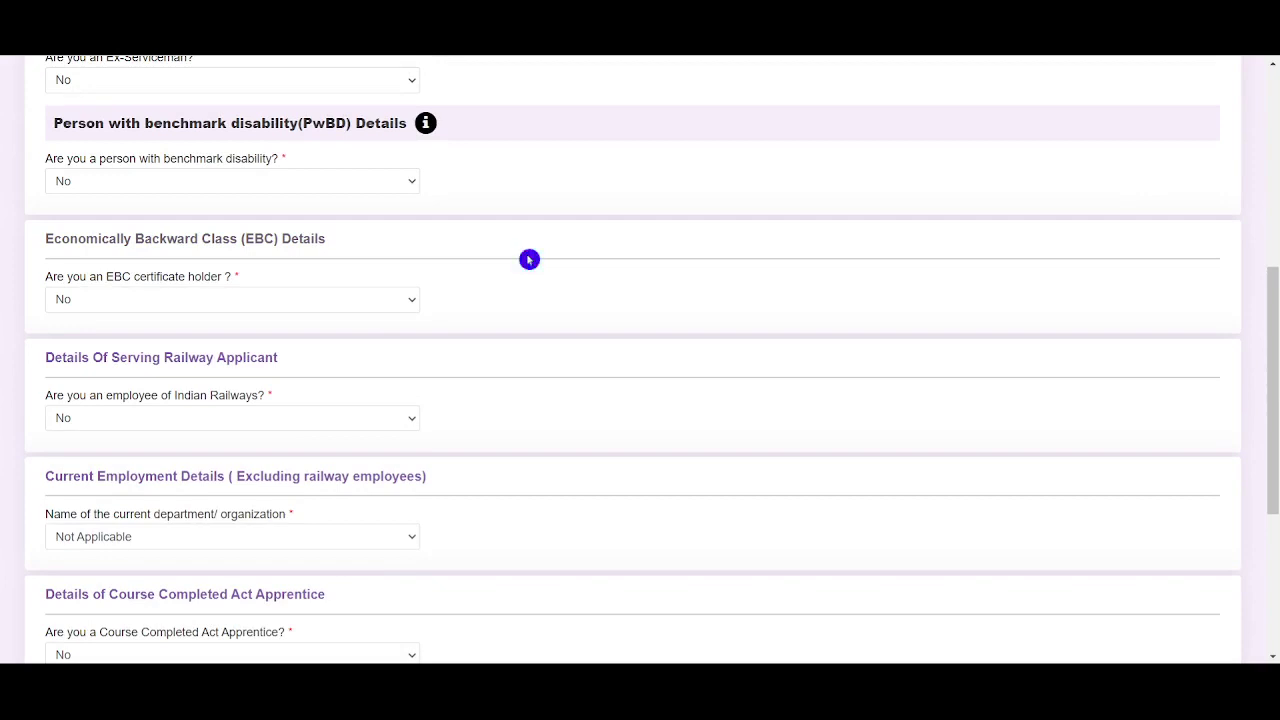
Open the Matriculation/SSLC record and close it without changes
scroll(529, 260, "down", 1)
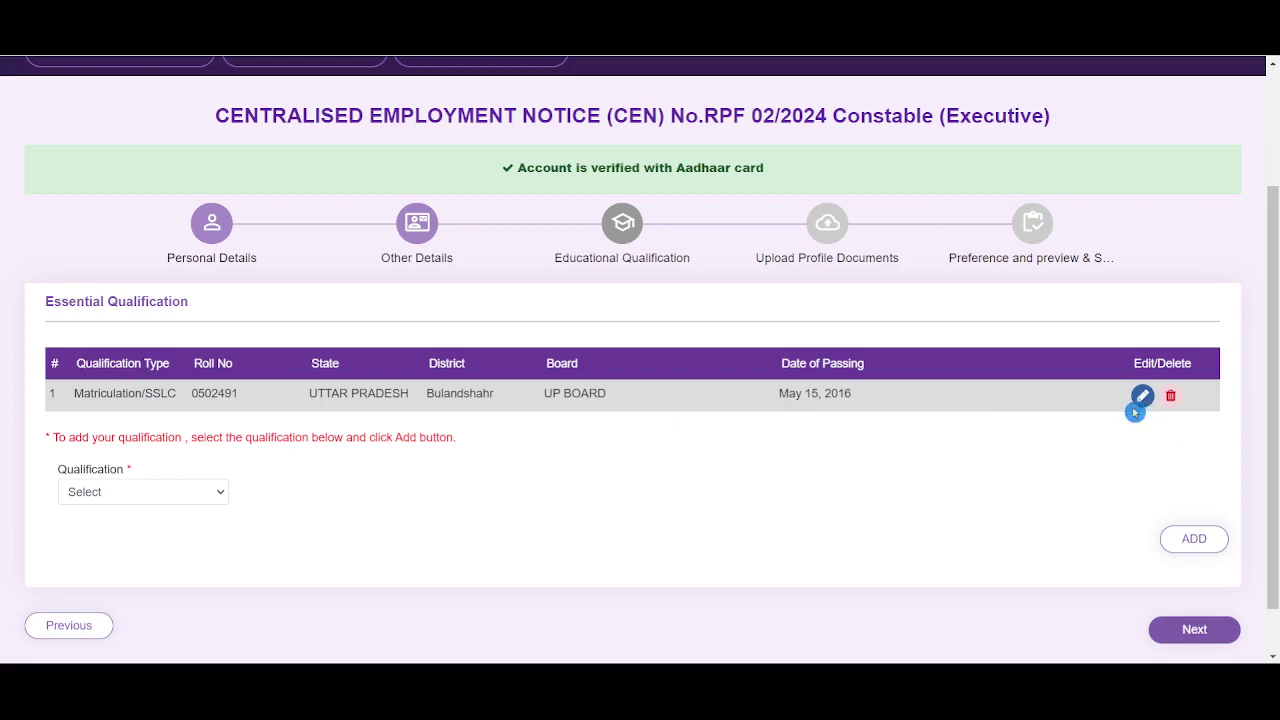
left_click(1143, 396)
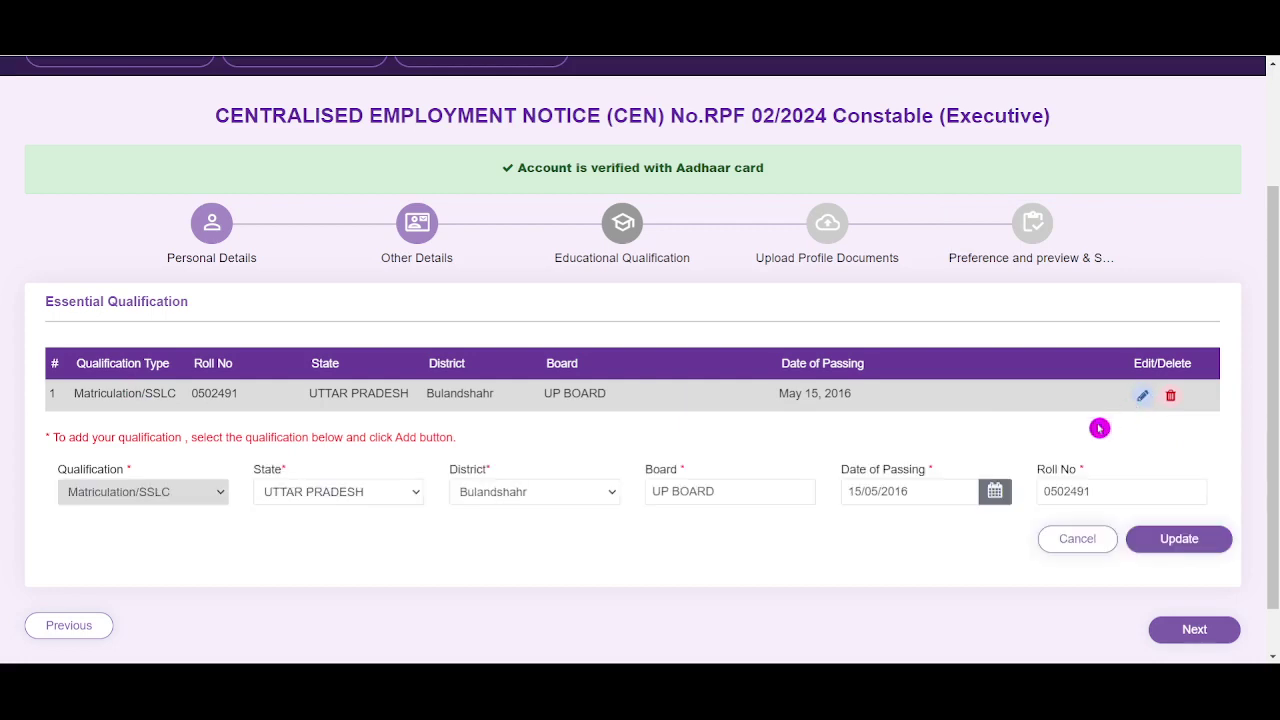
left_click(1080, 540)
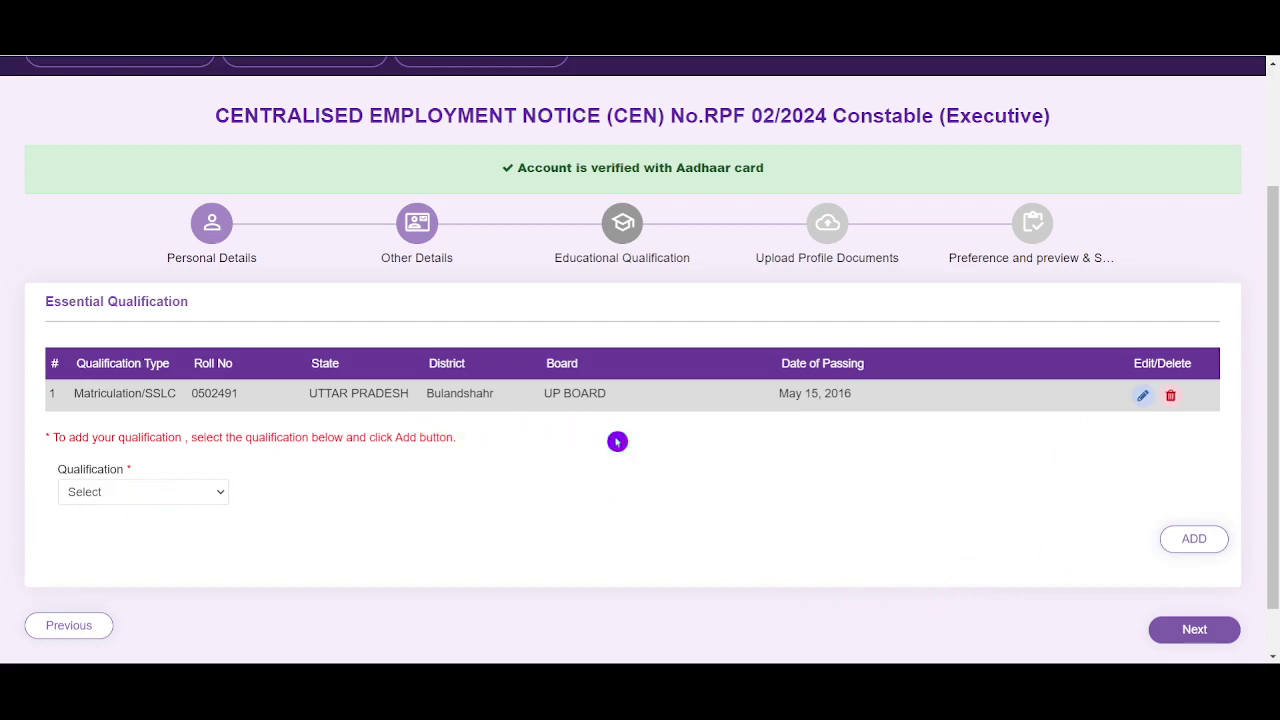
Try adding a qualification without choosing one, then proceed to Upload Profile Documents
left_click(165, 505)
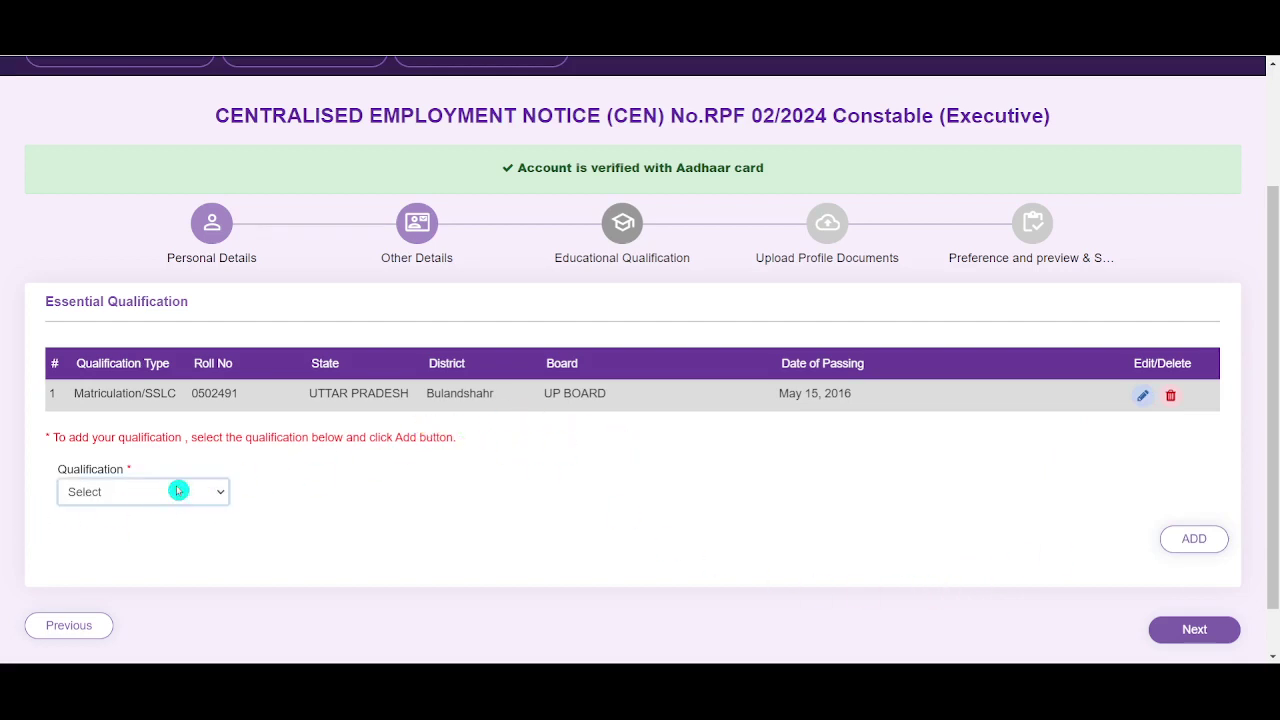
left_click(1194, 541)
left_click(1200, 546)
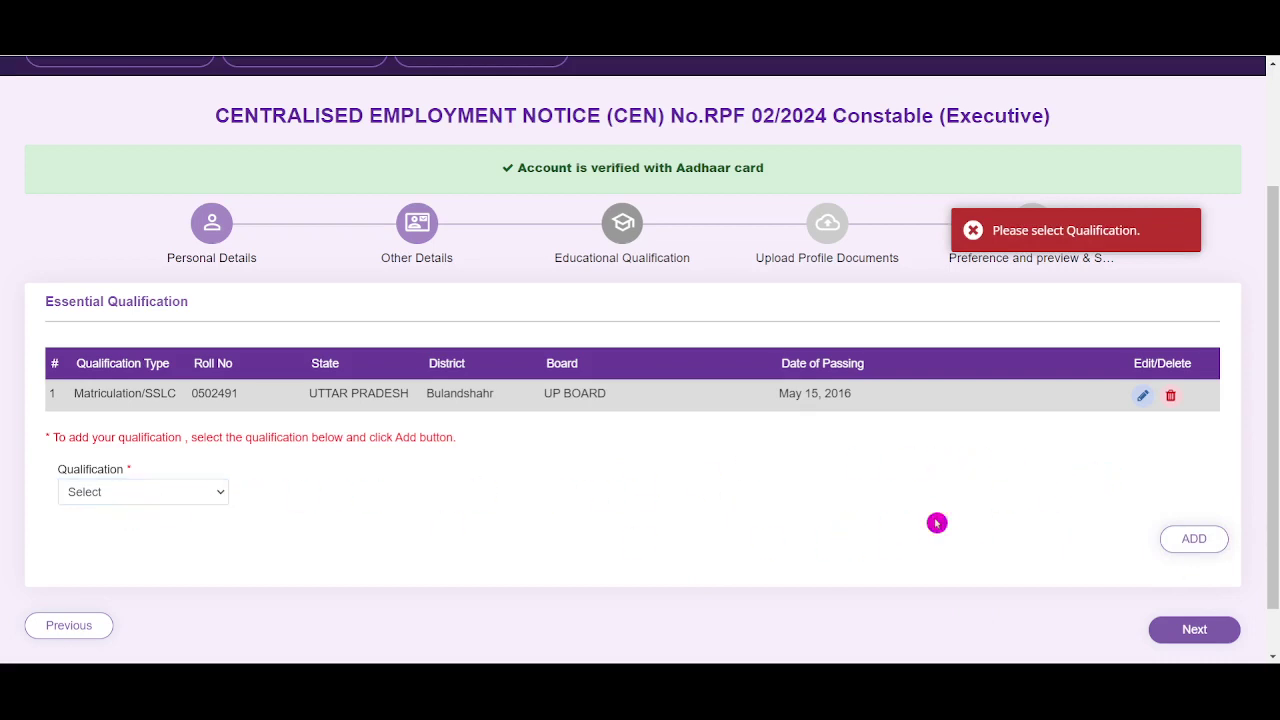
scroll(937, 523, "down", 2)
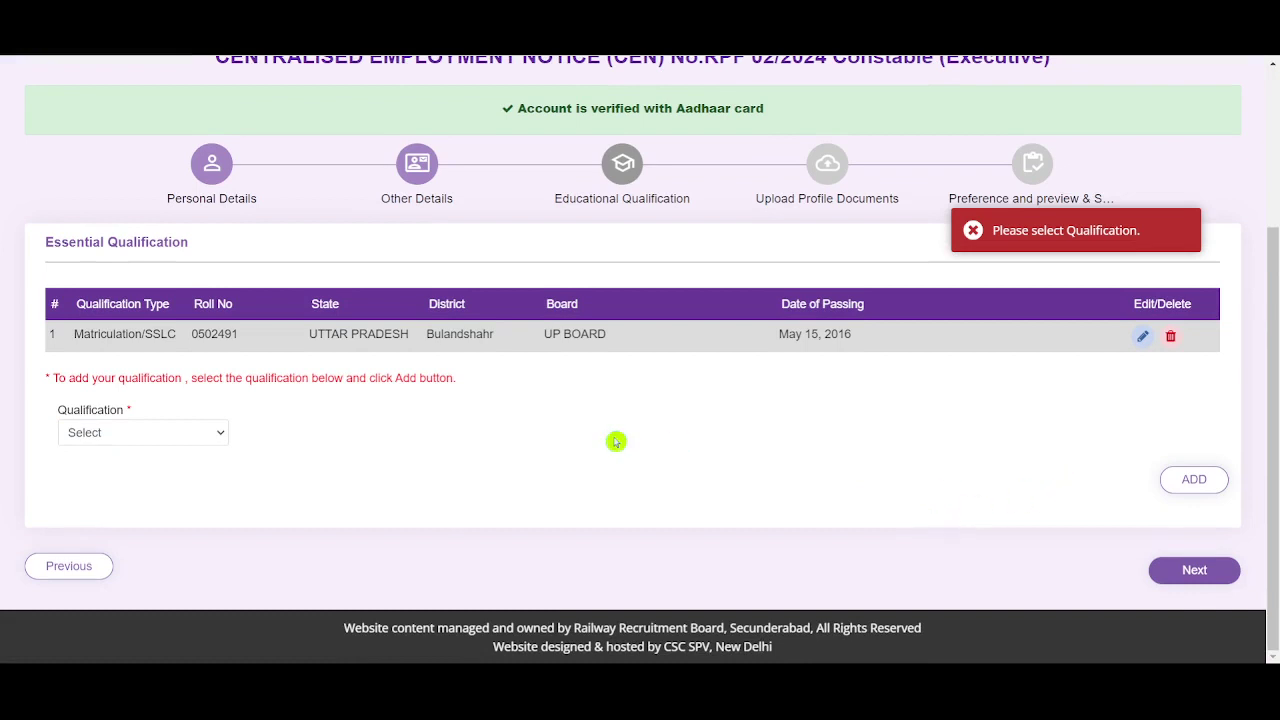
left_click(1195, 570)
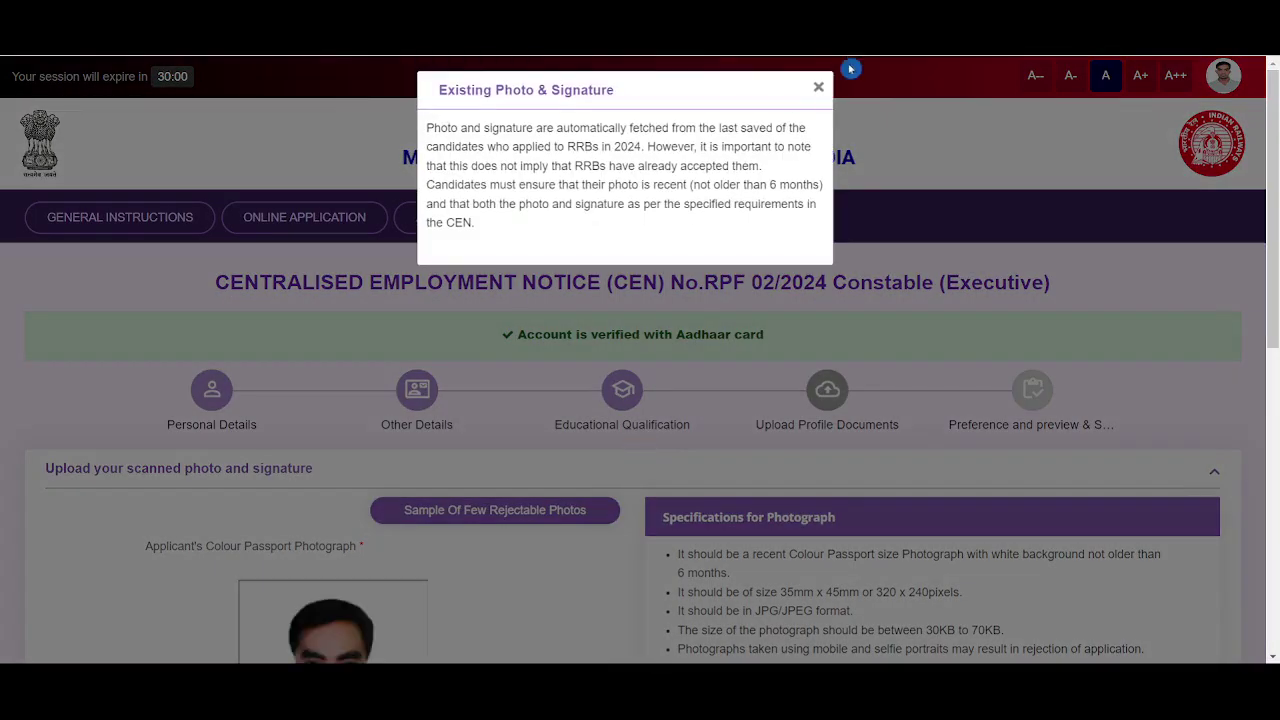
Dismiss the existing photo and signature notice and review the 30KB–70KB photo size limit
left_click(818, 88)
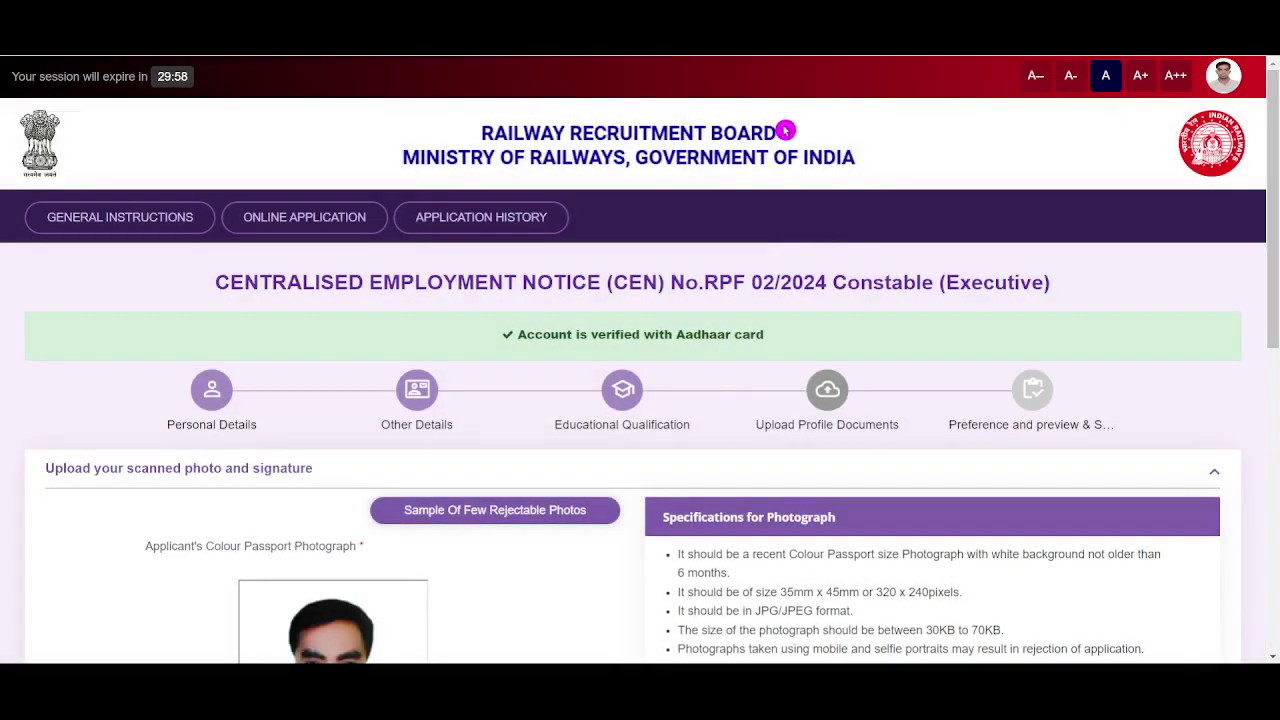
scroll(728, 377, "down", 1)
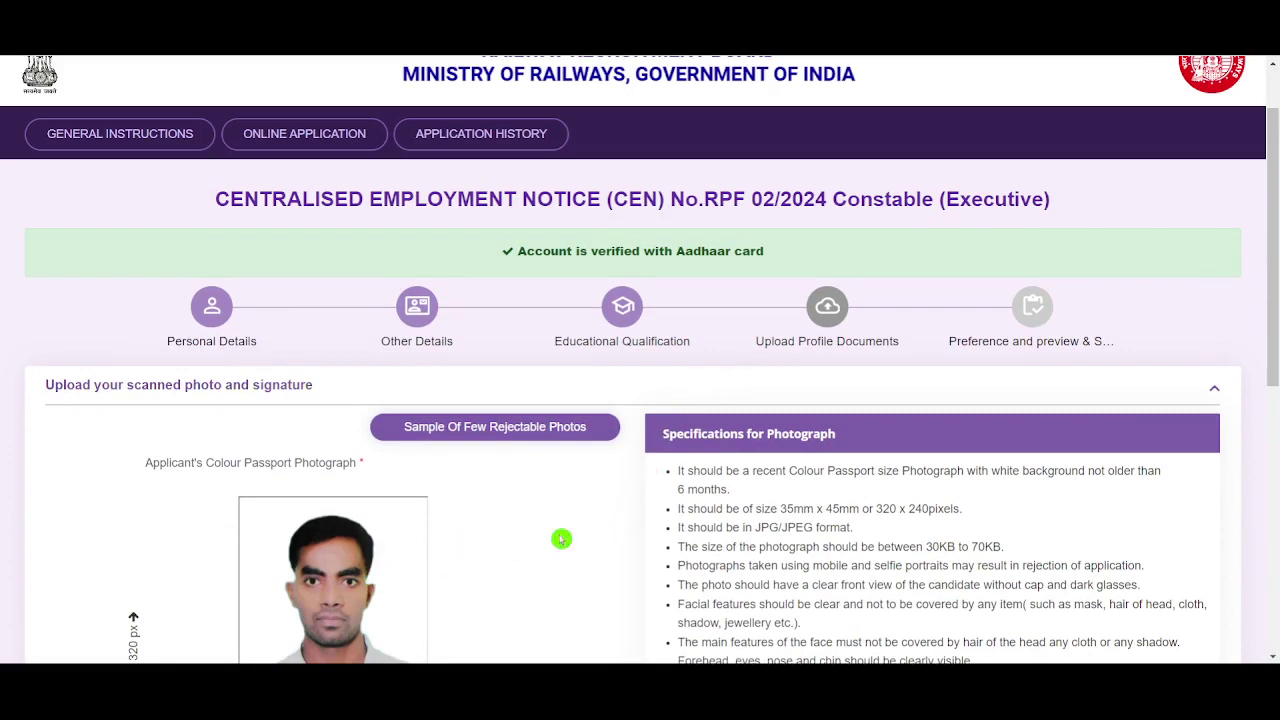
scroll(547, 545, "down", 2)
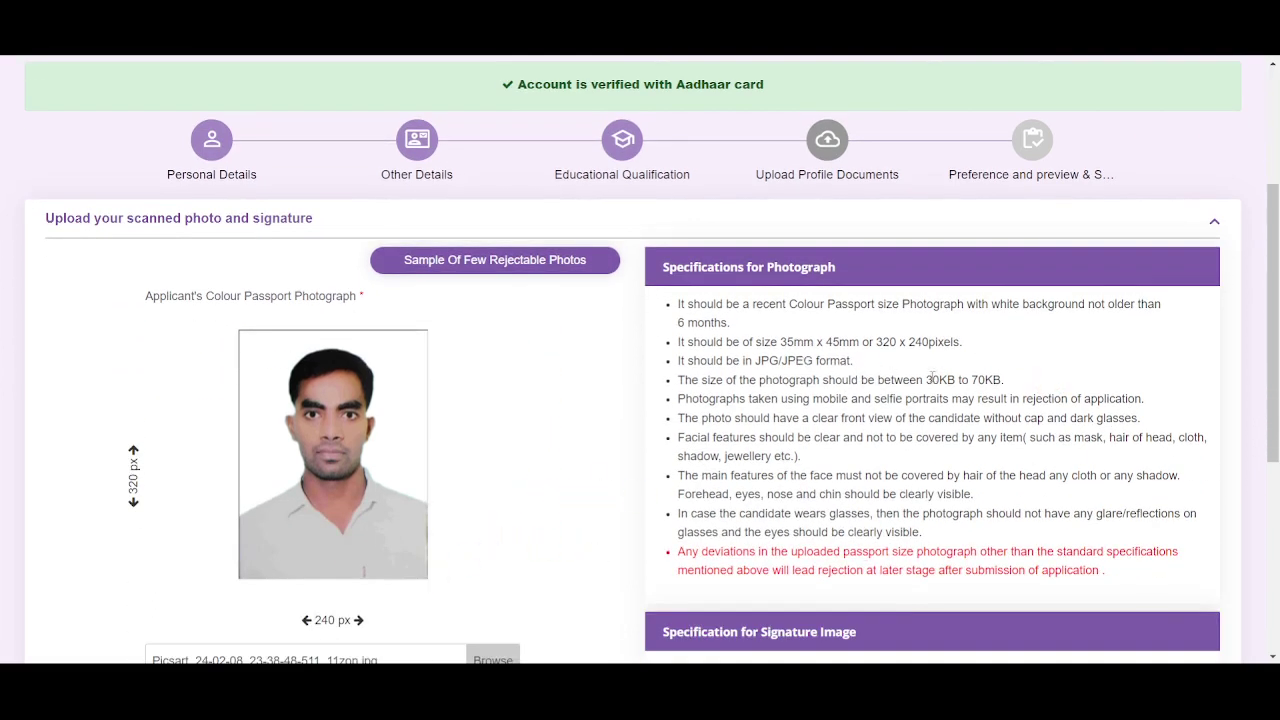
left_click_drag(931, 378, 1023, 374)
left_click(1034, 369)
View the Sample Of Few Rejectable Photos gallery, then close it
left_click(541, 264)
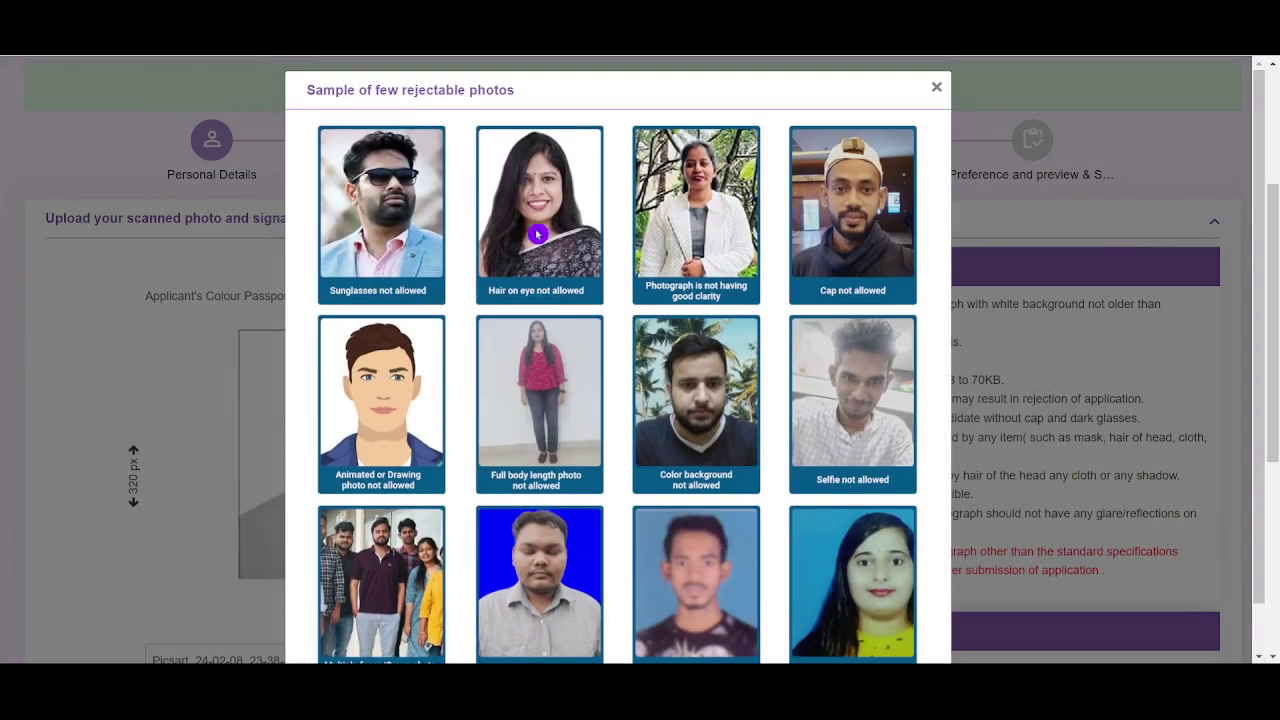
scroll(538, 234, "down", 1)
scroll(534, 222, "up", 1)
scroll(534, 222, "down", 1)
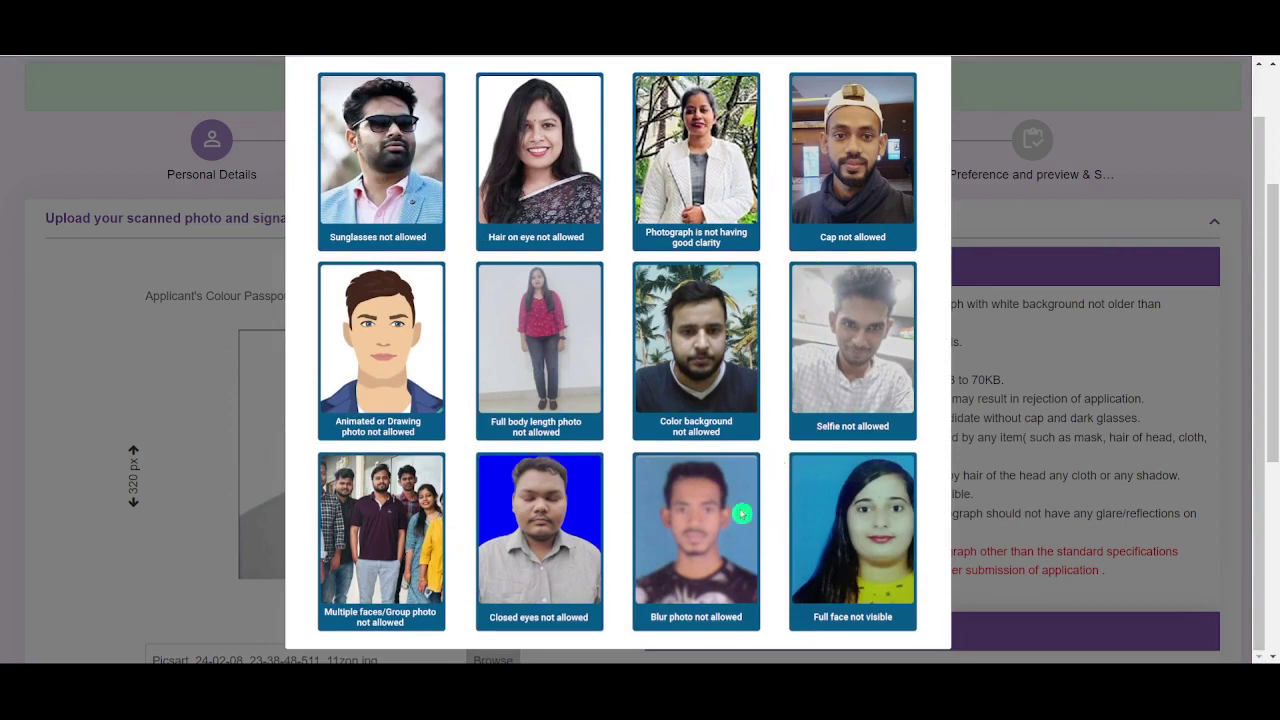
scroll(728, 320, "up", 1)
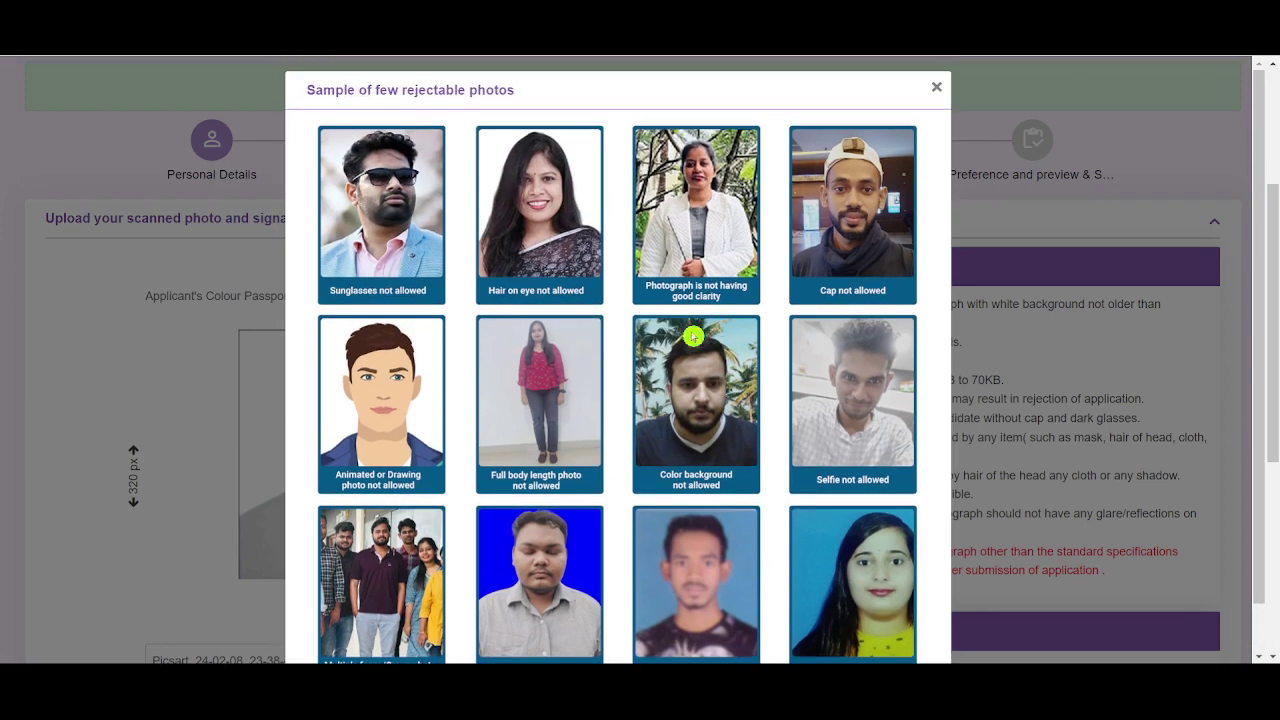
left_click(937, 89)
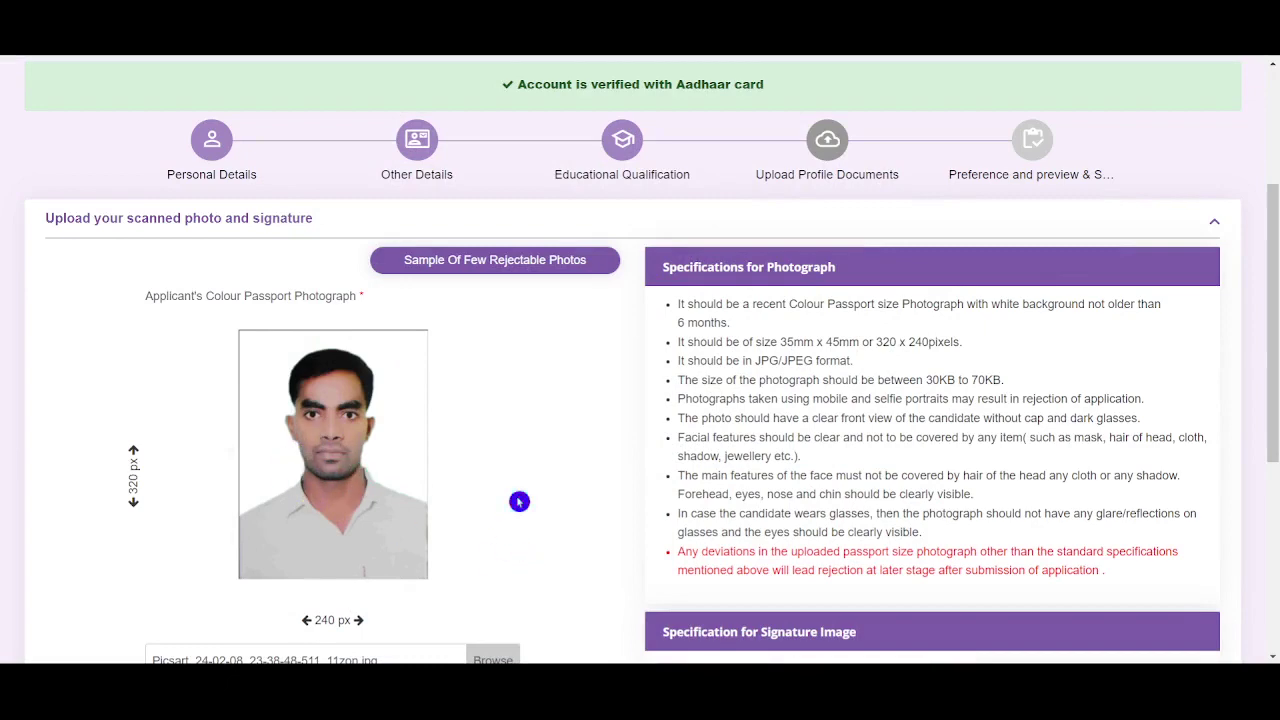
Review the signature specifications: 30KB–70KB size and running-letters requirement
scroll(519, 501, "down", 4)
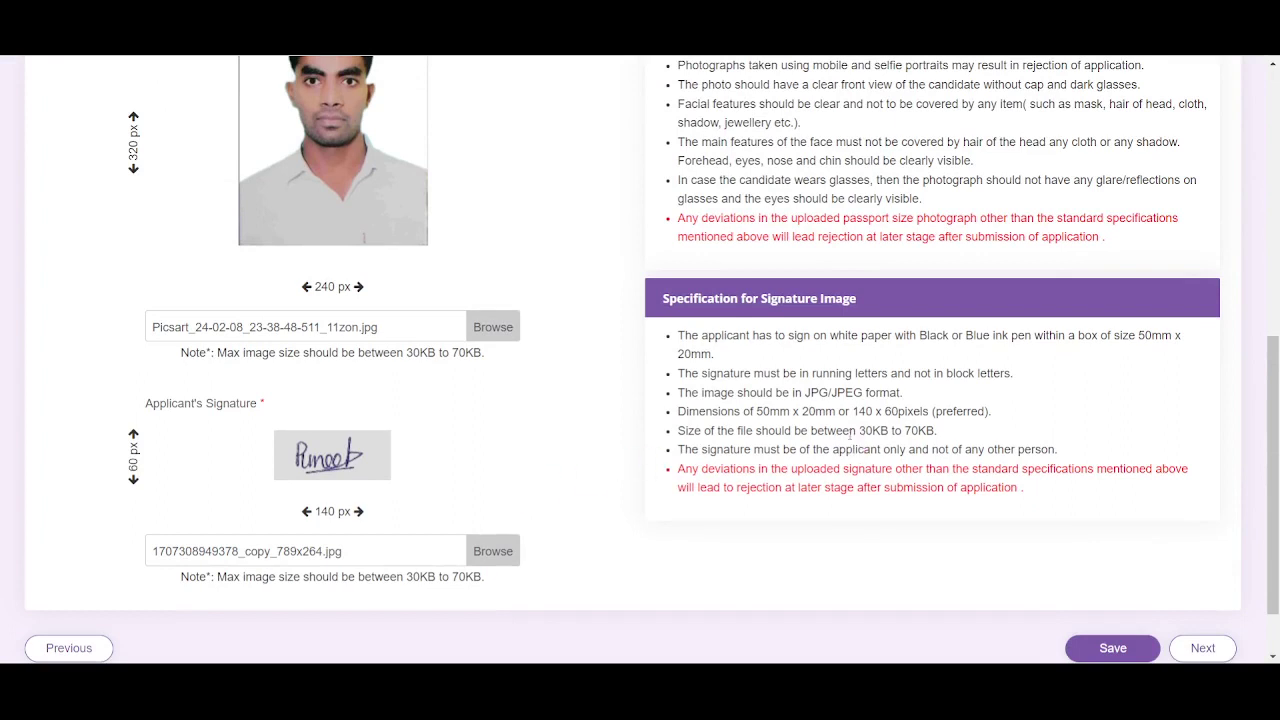
left_click_drag(905, 430, 960, 430)
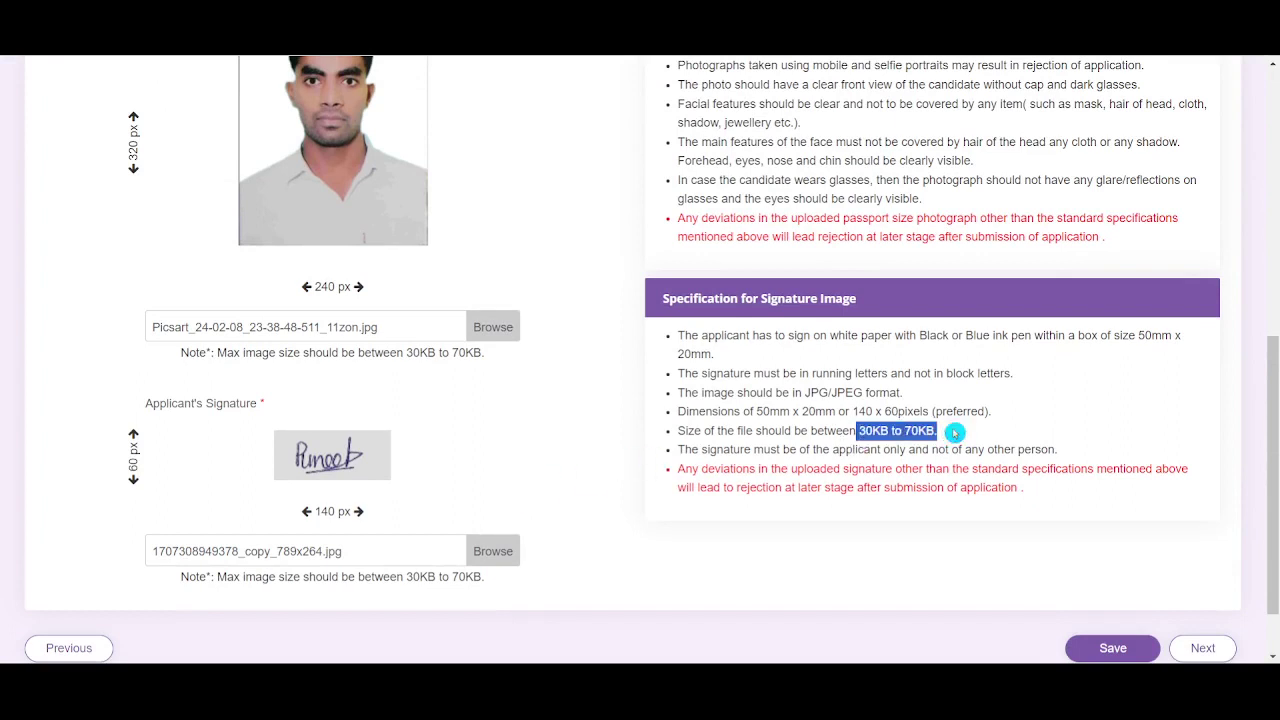
left_click(968, 399)
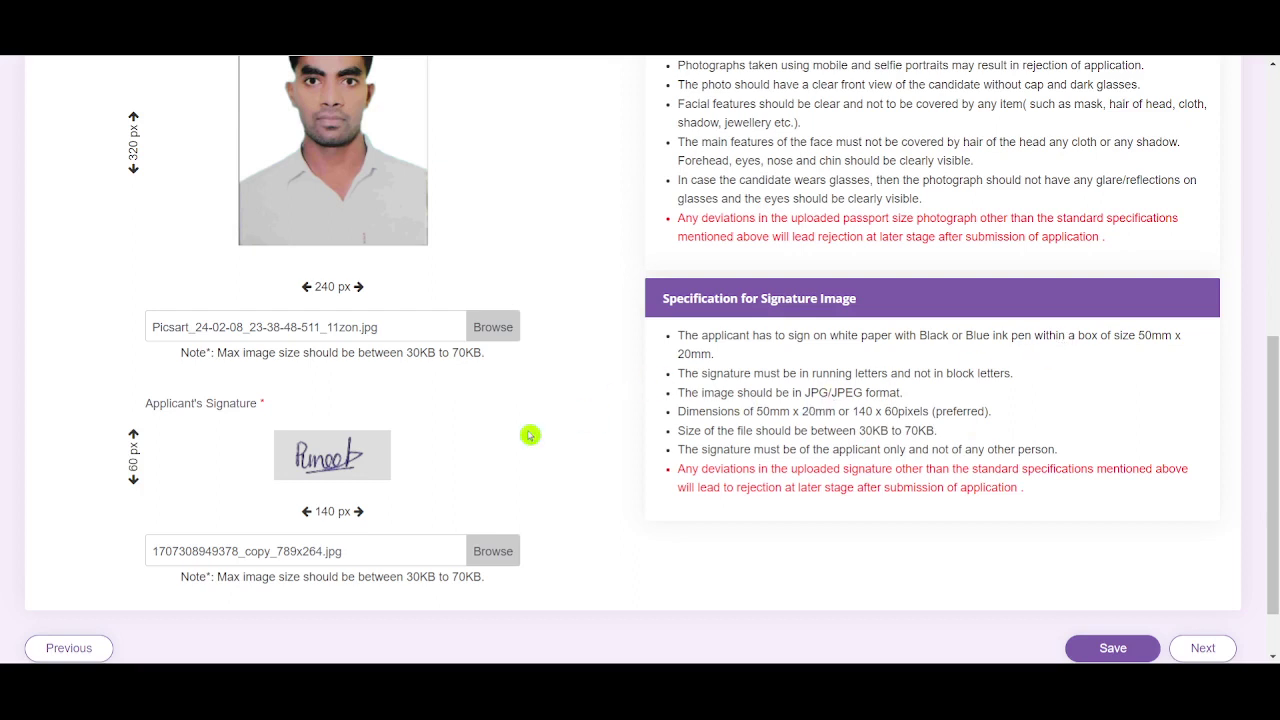
mouse_move(813, 373)
left_mouse_down()
mouse_move(866, 374)
mouse_move(689, 411)
left_mouse_up()
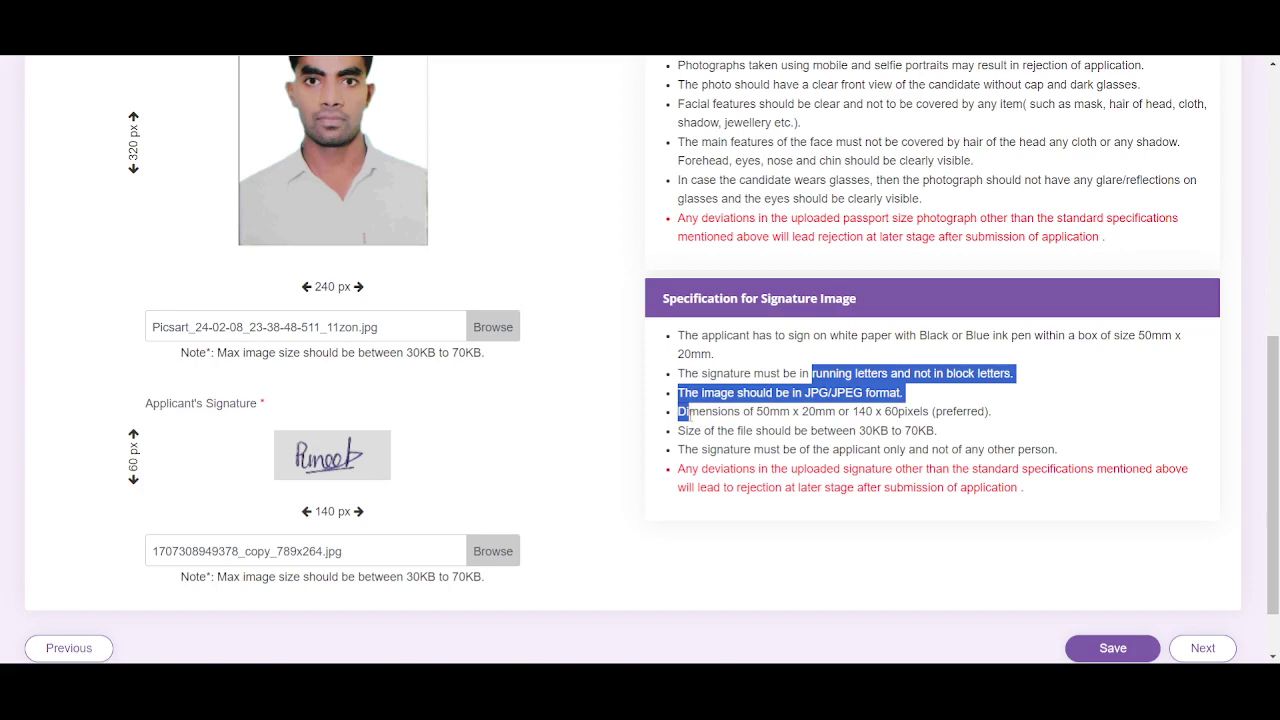
left_click(530, 409)
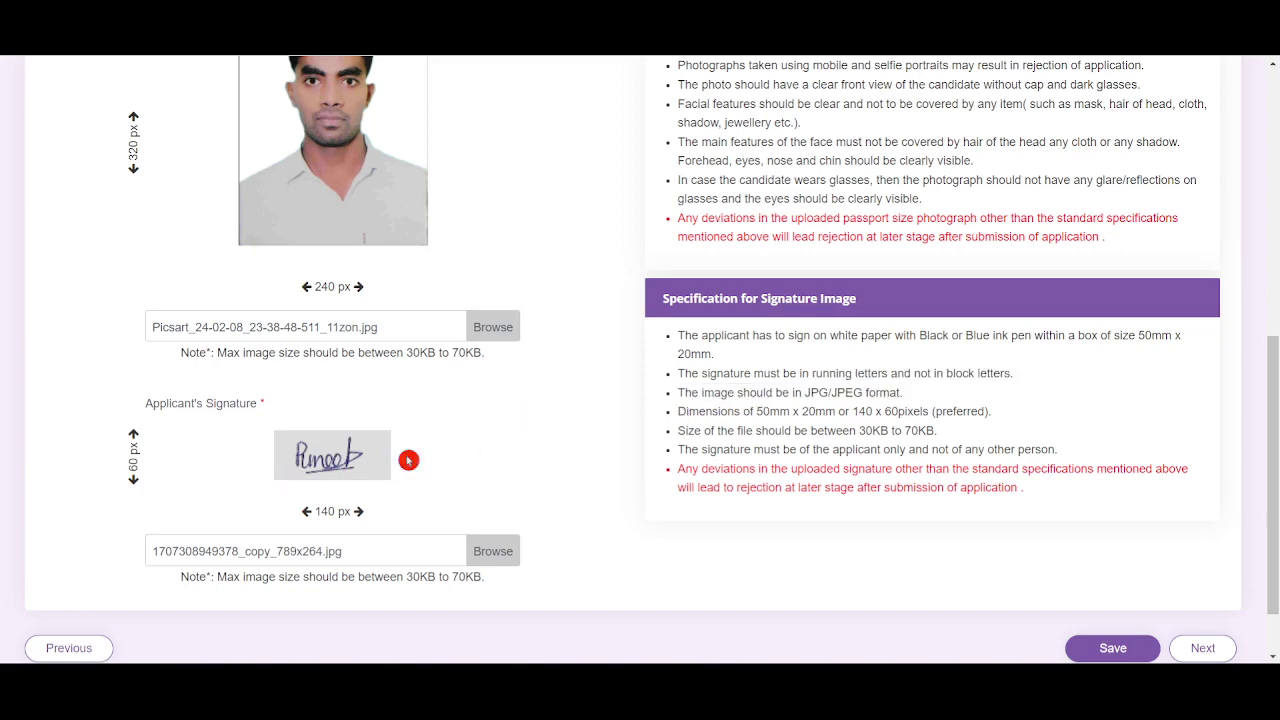
Save the uploaded photograph and signature
scroll(361, 474, "down", 1)
scroll(361, 474, "down", 1)
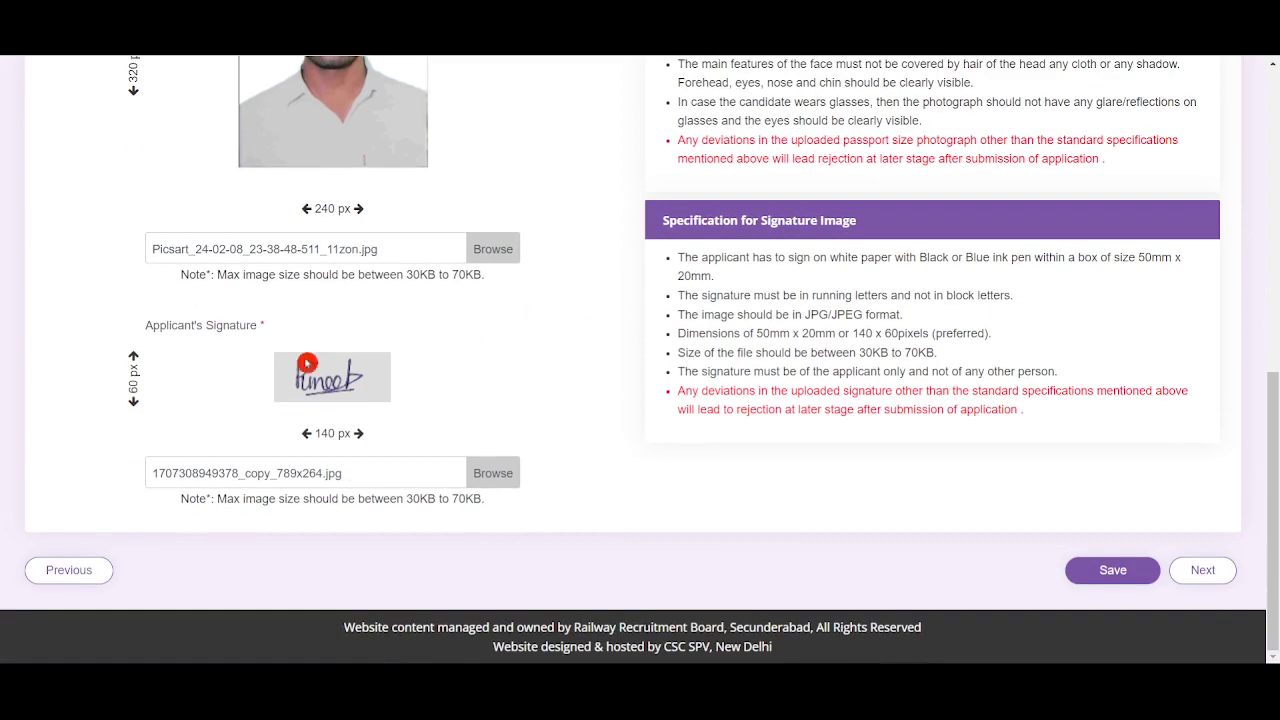
scroll(373, 374, "up", 2)
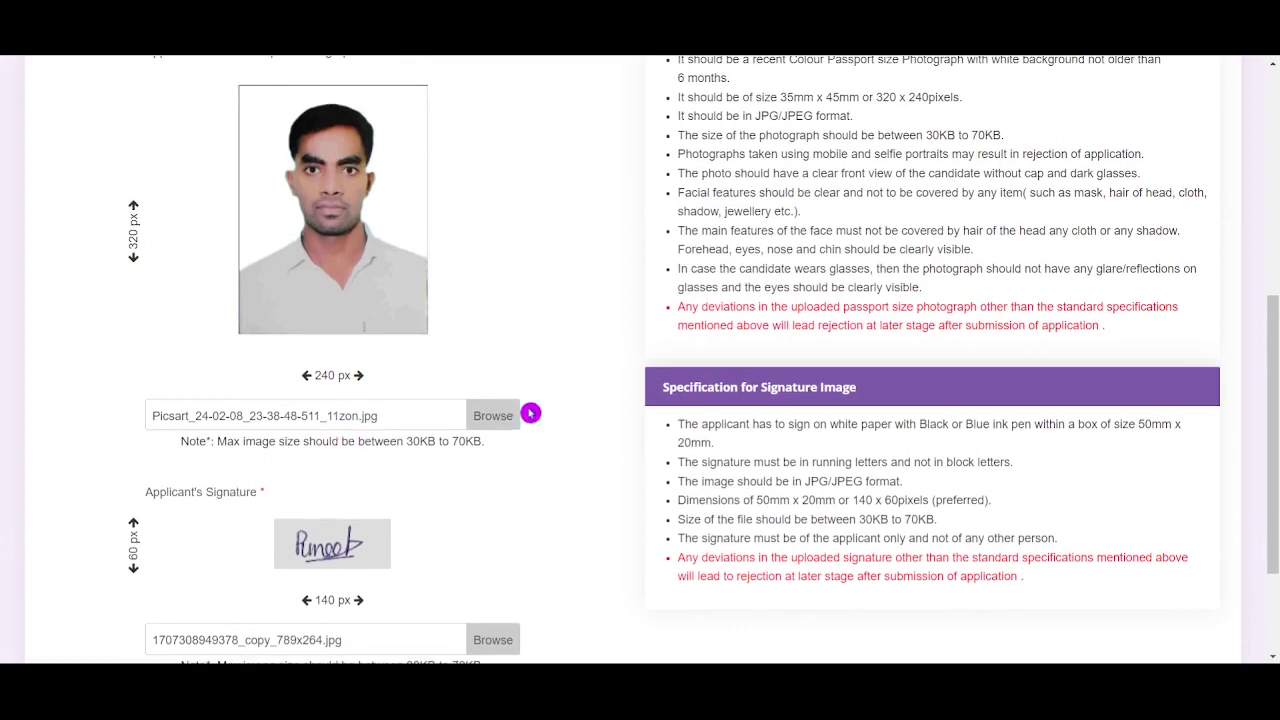
scroll(563, 325, "down", 1)
scroll(563, 325, "down", 1)
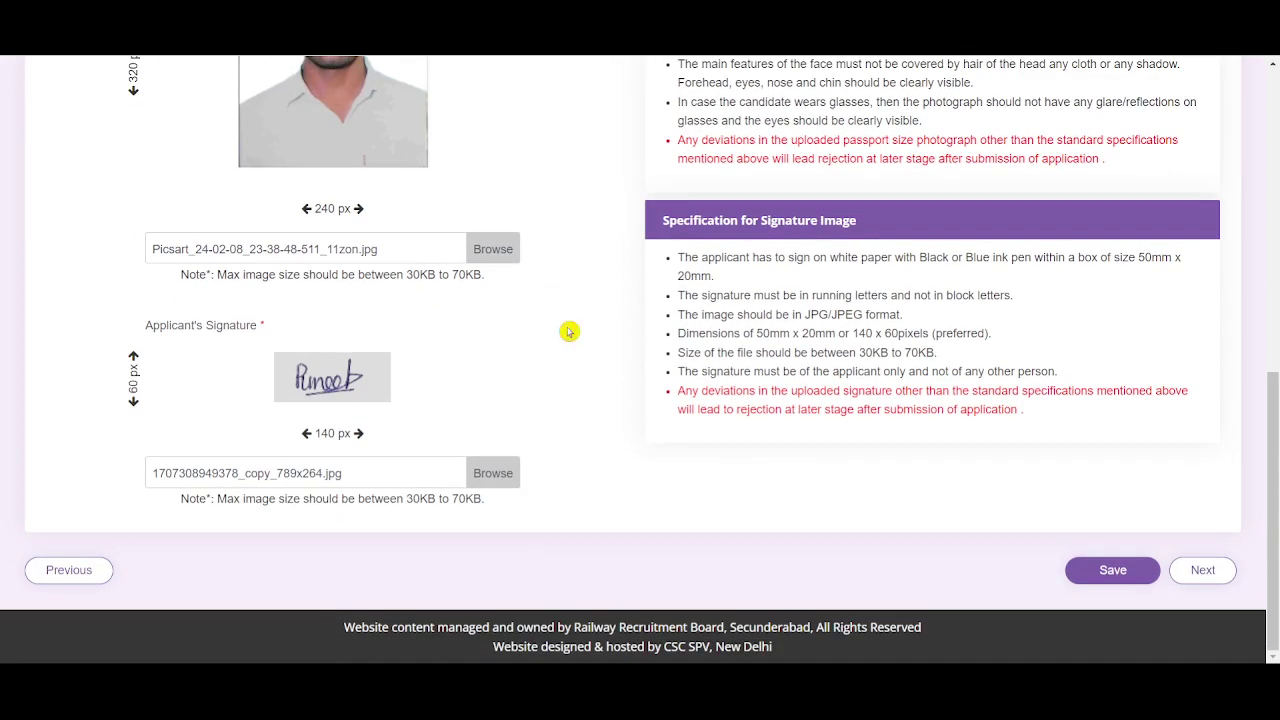
left_click(1097, 573)
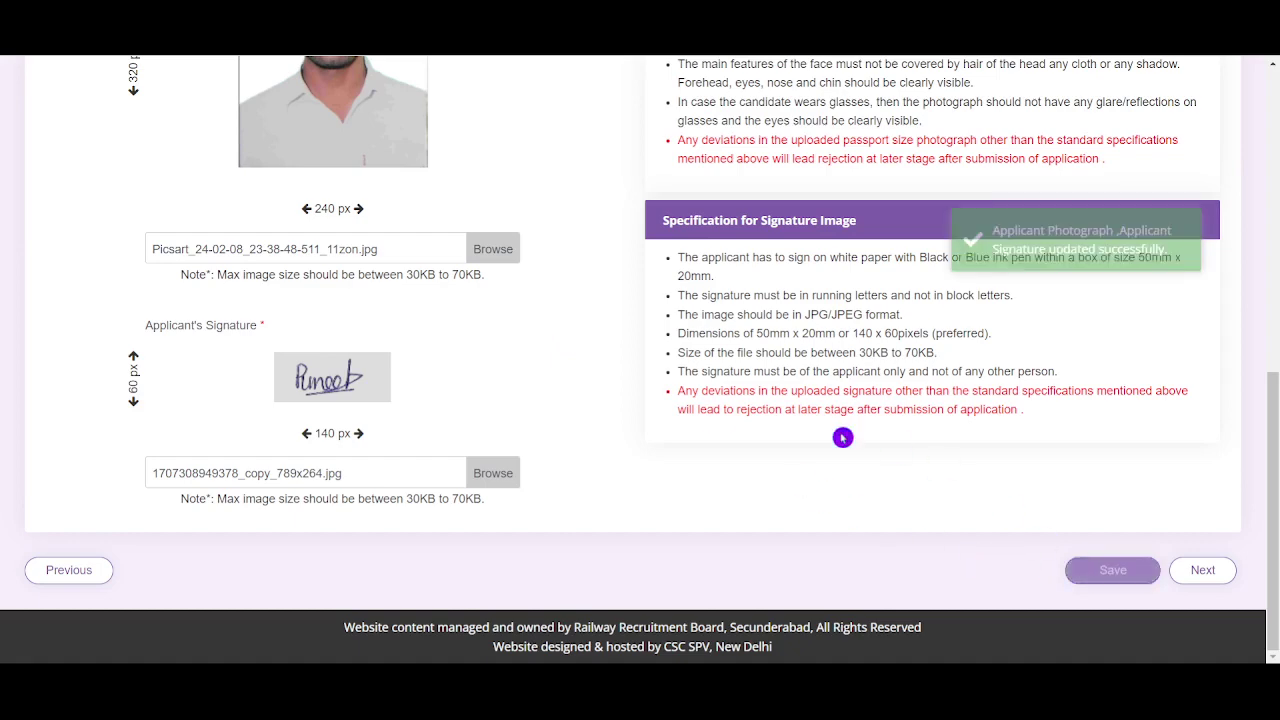
Continue to the Preference and declaration page and tick the 'I hereby declare' eligibility declaration
left_click(1205, 587)
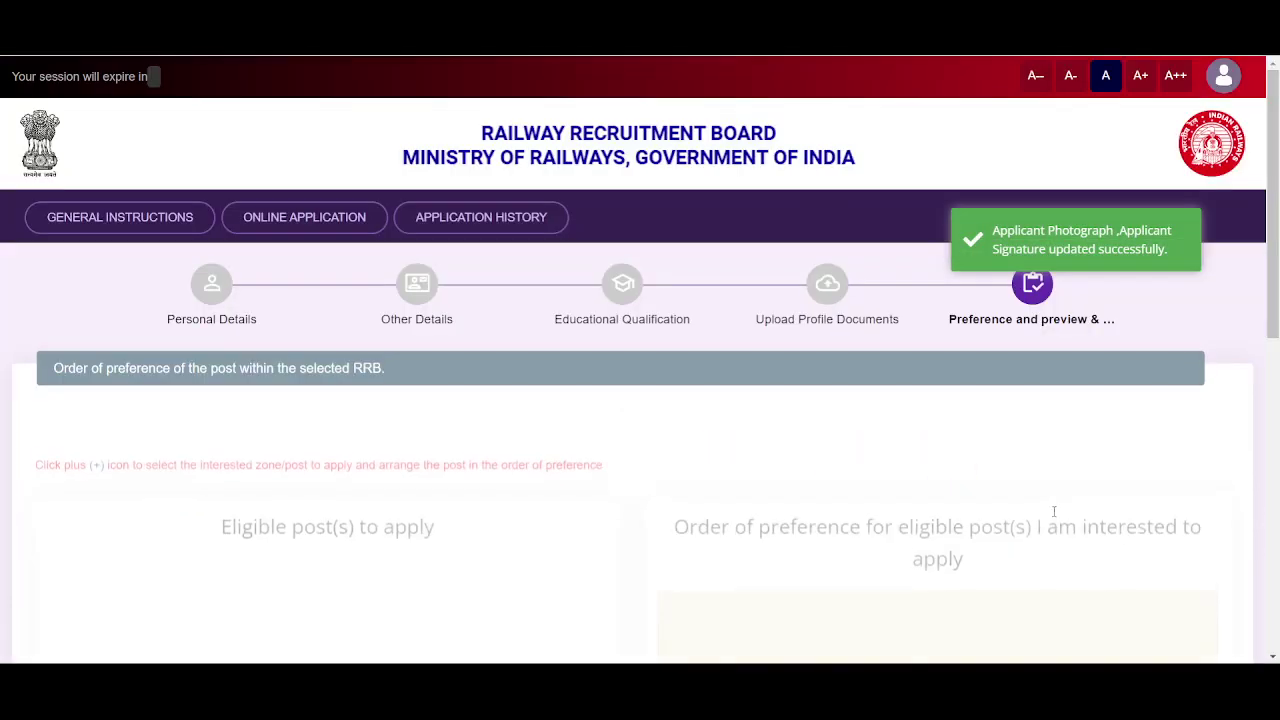
scroll(607, 450, "down", 1)
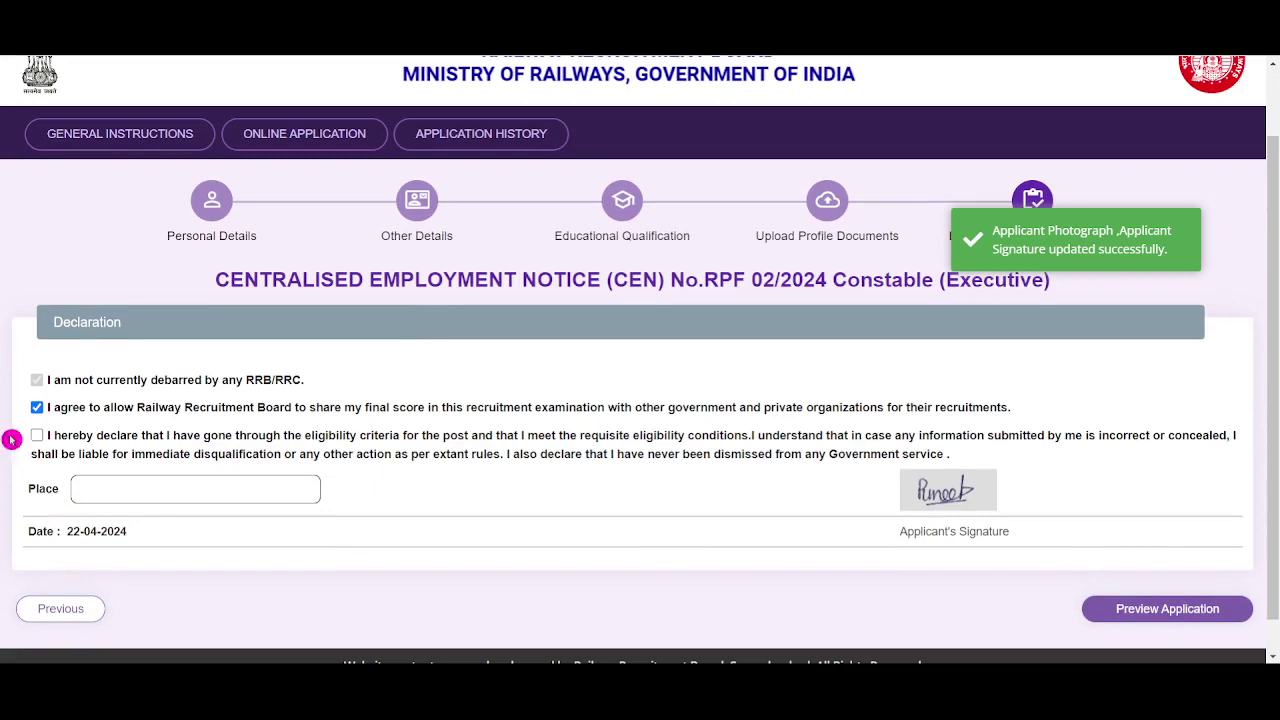
left_click(40, 441)
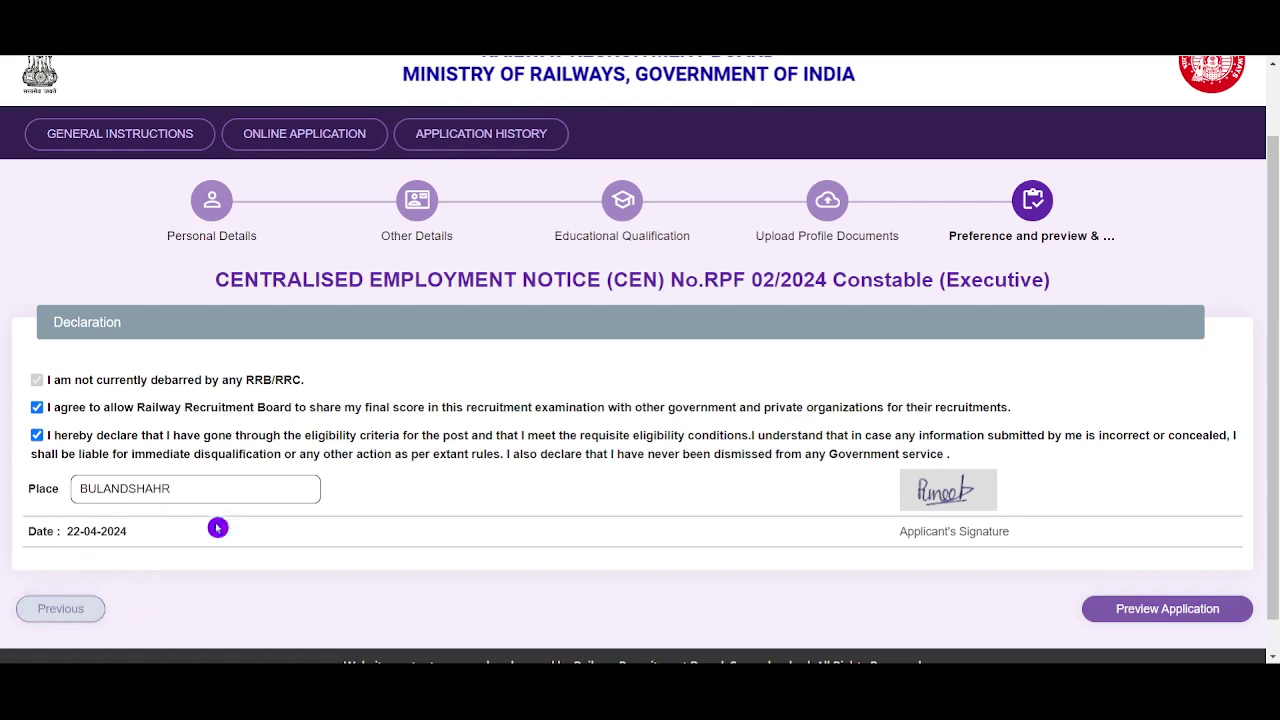
scroll(979, 571, "down", 1)
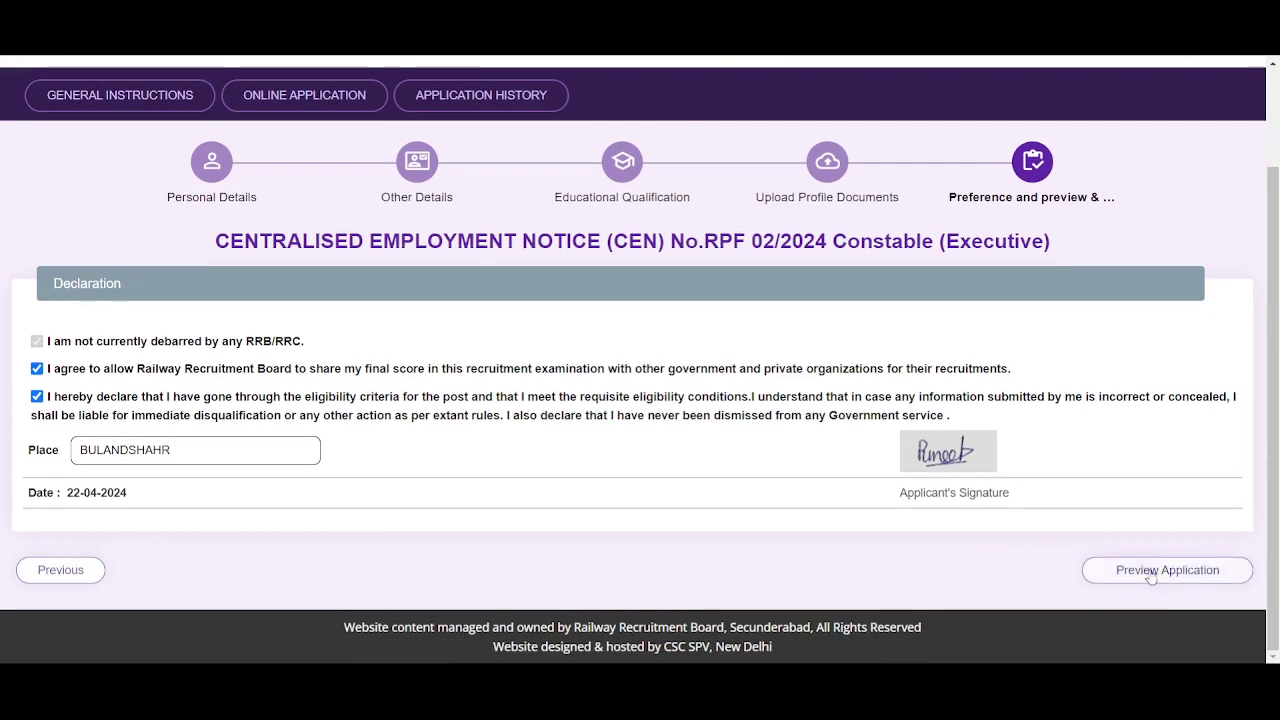